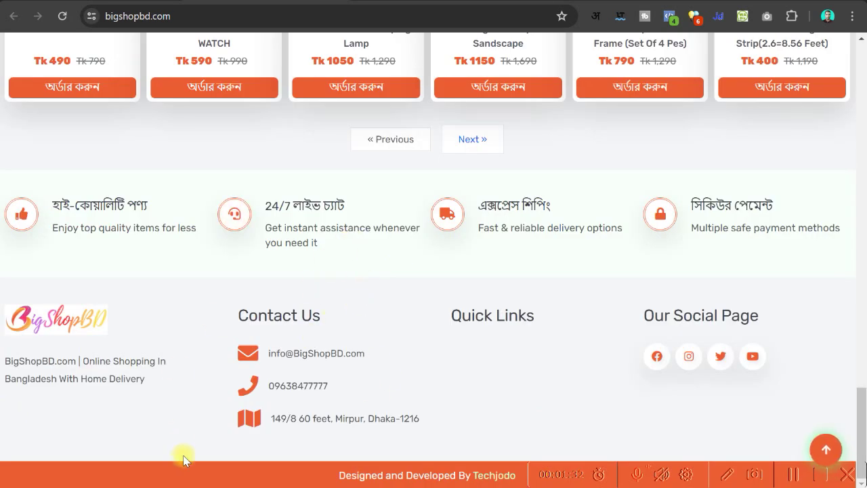
Switch to the Electron demo store and examine its home page sections from the hero banner down to the footer
{"action": "mouse_move", "coordinate": [183, 483]}
{"action": "left_click", "coordinate": [244, 441]}
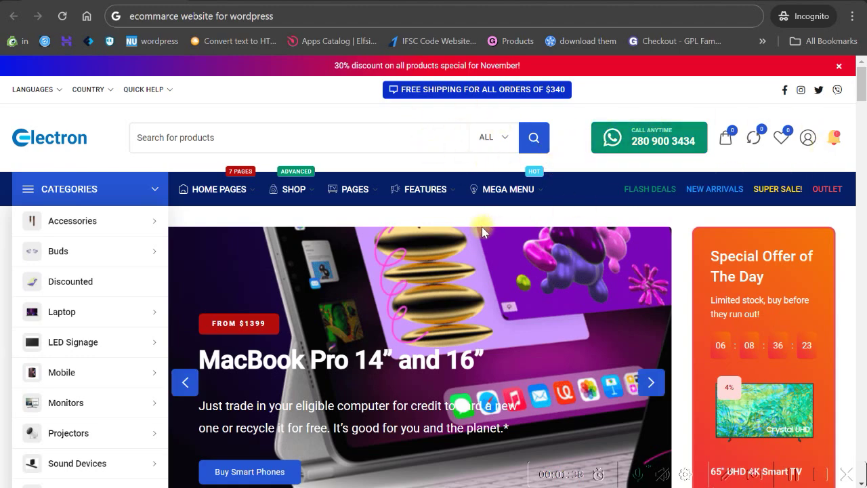
{"action": "scroll", "coordinate": [482, 227], "scroll_direction": "down", "scroll_amount": 1}
{"action": "scroll", "coordinate": [482, 228], "scroll_direction": "down", "scroll_amount": 6}
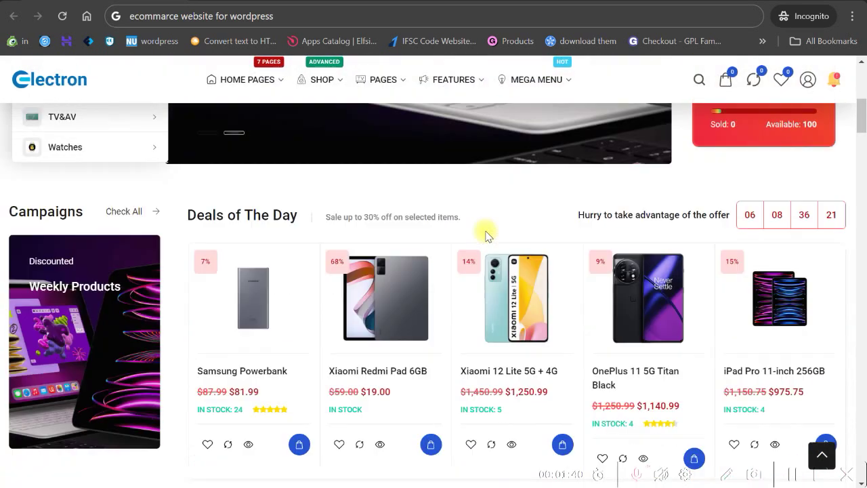
{"action": "scroll", "coordinate": [490, 235], "scroll_direction": "down", "scroll_amount": 4}
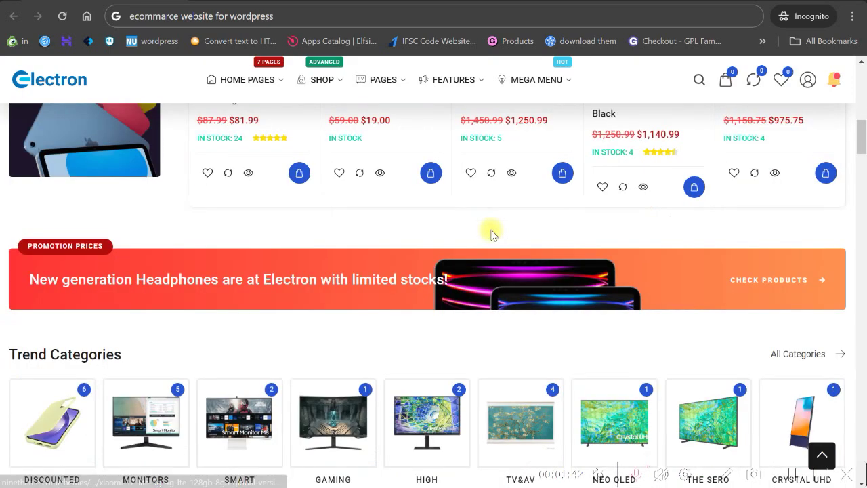
{"action": "scroll", "coordinate": [492, 235], "scroll_direction": "down", "scroll_amount": 5}
{"action": "scroll", "coordinate": [495, 234], "scroll_direction": "down", "scroll_amount": 4}
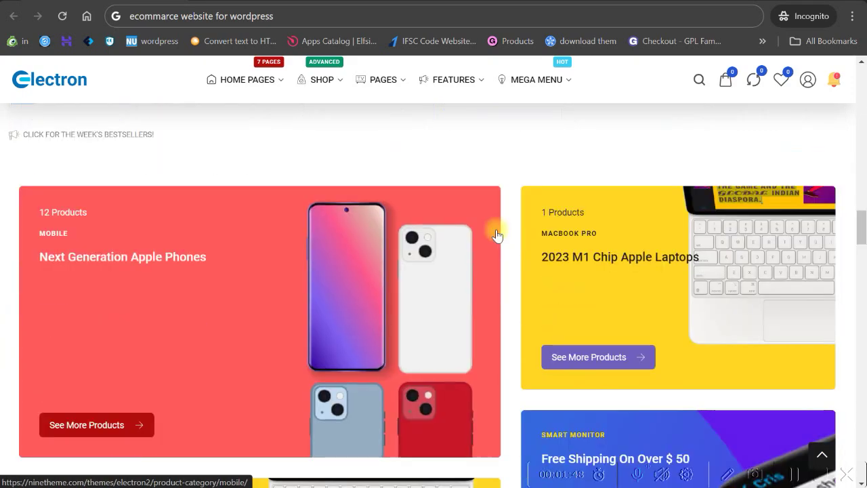
{"action": "scroll", "coordinate": [496, 234], "scroll_direction": "down", "scroll_amount": 7}
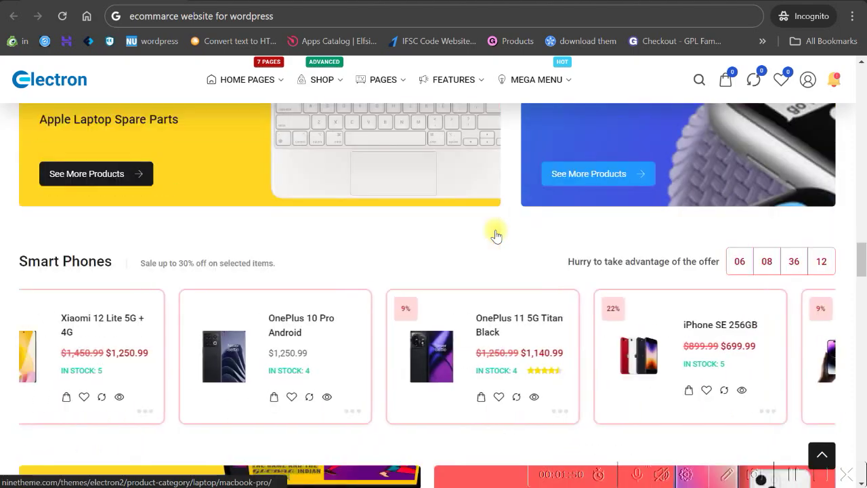
{"action": "scroll", "coordinate": [496, 235], "scroll_direction": "down", "scroll_amount": 6}
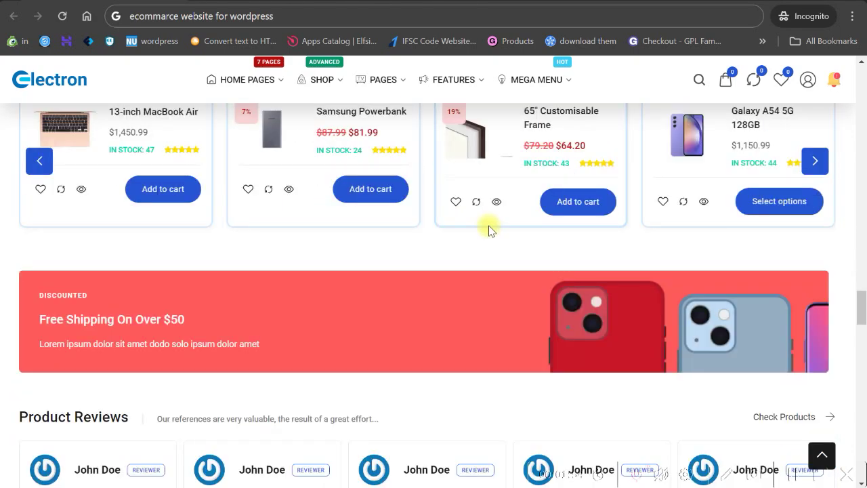
{"action": "scroll", "coordinate": [491, 230], "scroll_direction": "down", "scroll_amount": 7}
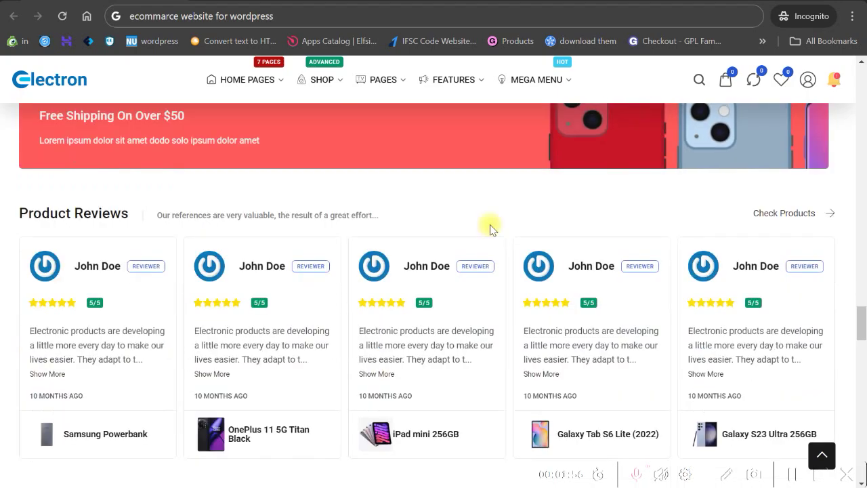
{"action": "scroll", "coordinate": [492, 233], "scroll_direction": "down", "scroll_amount": 10}
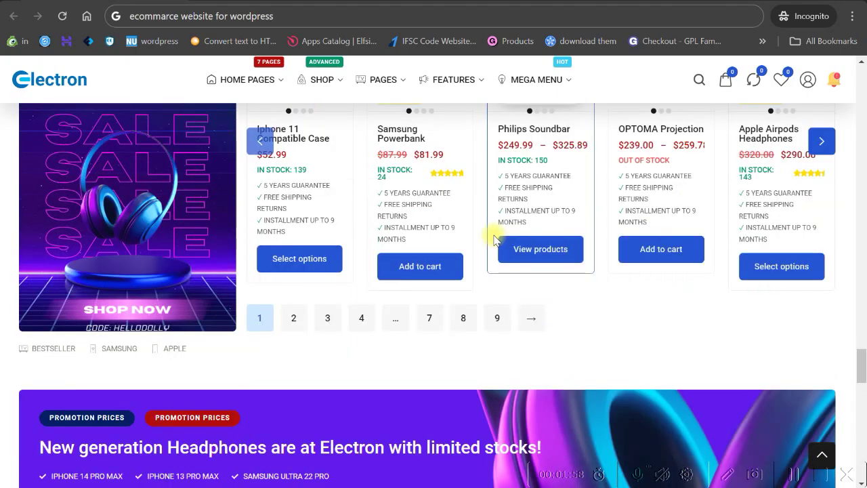
{"action": "scroll", "coordinate": [494, 239], "scroll_direction": "down", "scroll_amount": 10}
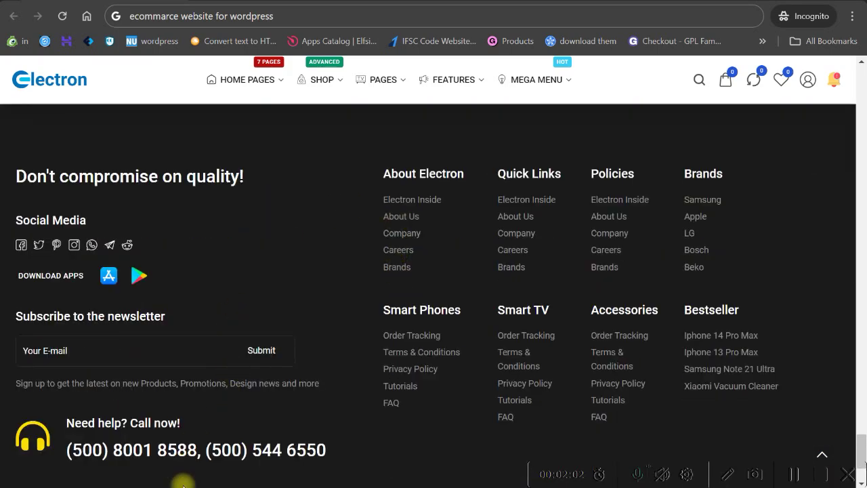
Switch to the Xtore demo store and examine its home page collections, hot deals and brand category sections
{"action": "mouse_move", "coordinate": [179, 485]}
{"action": "left_click", "coordinate": [88, 468]}
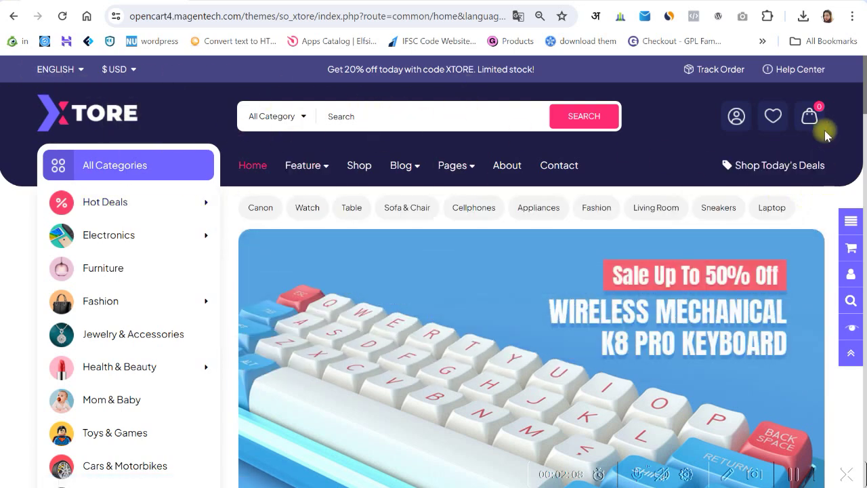
{"action": "scroll", "coordinate": [476, 218], "scroll_direction": "down", "scroll_amount": 10}
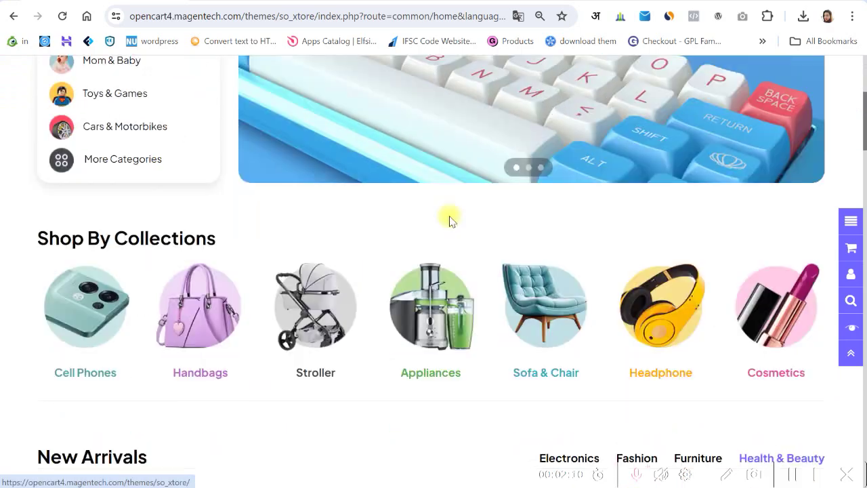
{"action": "scroll", "coordinate": [395, 245], "scroll_direction": "down", "scroll_amount": 11}
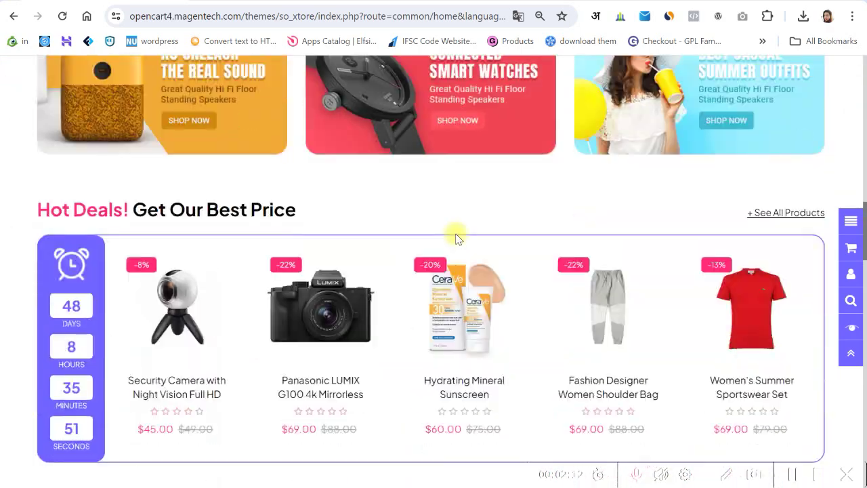
{"action": "scroll", "coordinate": [421, 233], "scroll_direction": "down", "scroll_amount": 12}
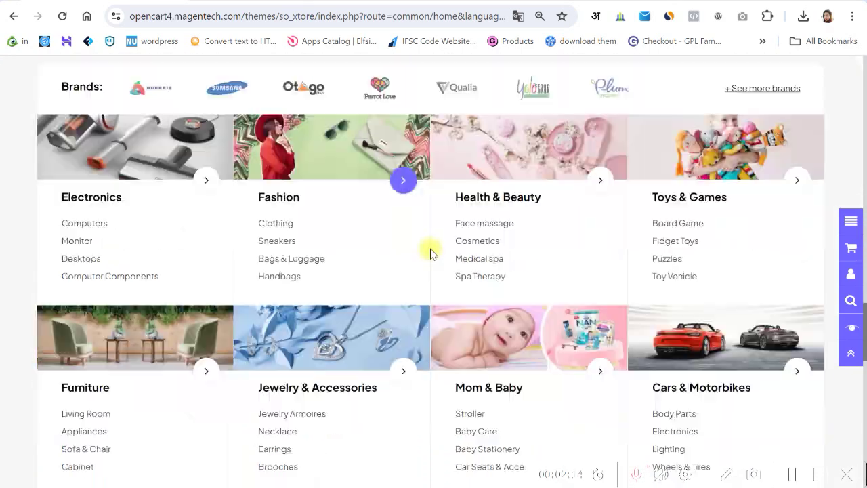
{"action": "scroll", "coordinate": [444, 265], "scroll_direction": "down", "scroll_amount": 4}
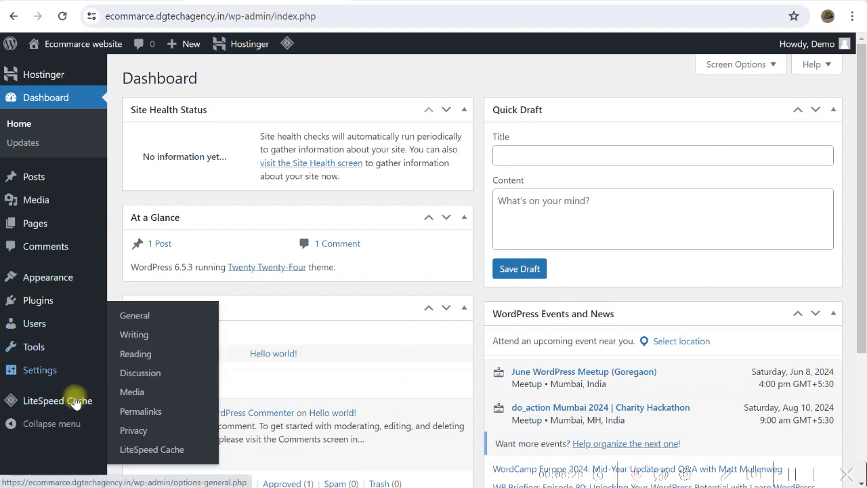
Open the list of all pages in the WordPress admin of the Ecommarce website
{"action": "mouse_move", "coordinate": [38, 376]}
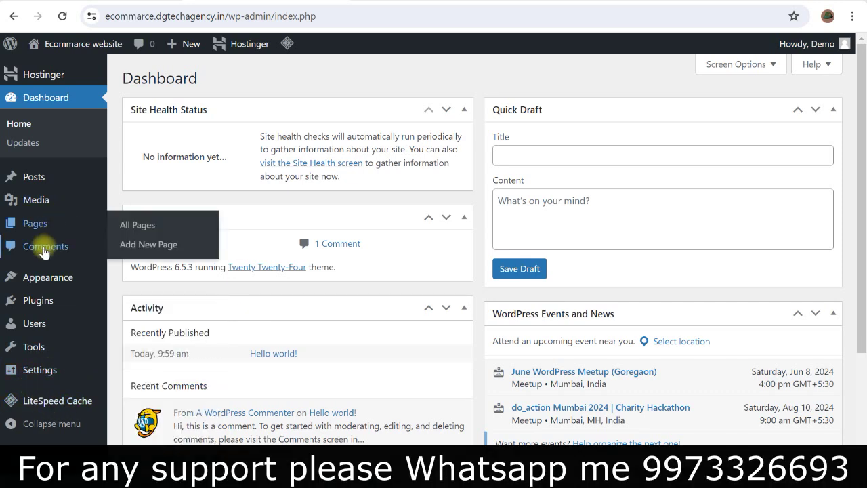
{"action": "mouse_move", "coordinate": [29, 224]}
{"action": "left_click", "coordinate": [136, 226]}
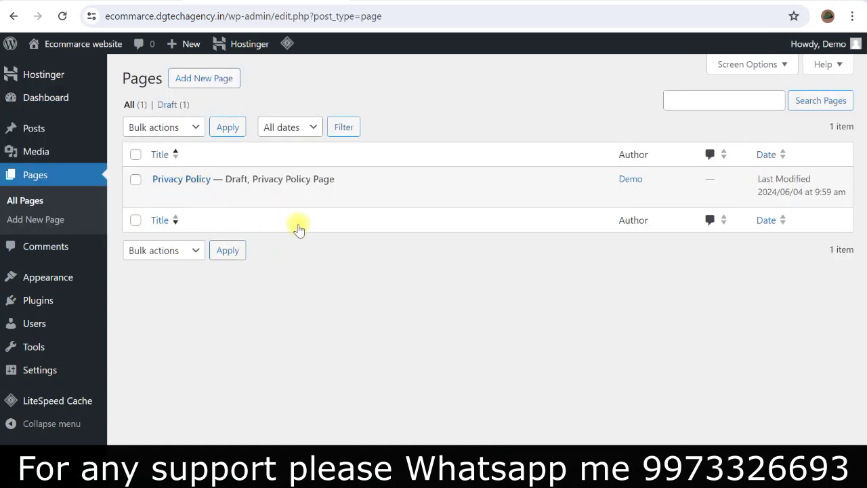
{"action": "mouse_move", "coordinate": [253, 202]}
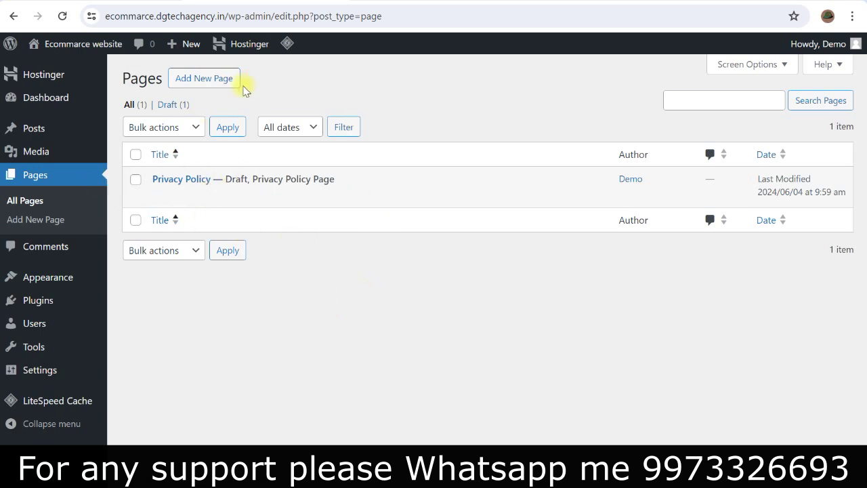
Add a new page titled Home, publish it and return to the pages list
{"action": "left_click", "coordinate": [198, 80]}
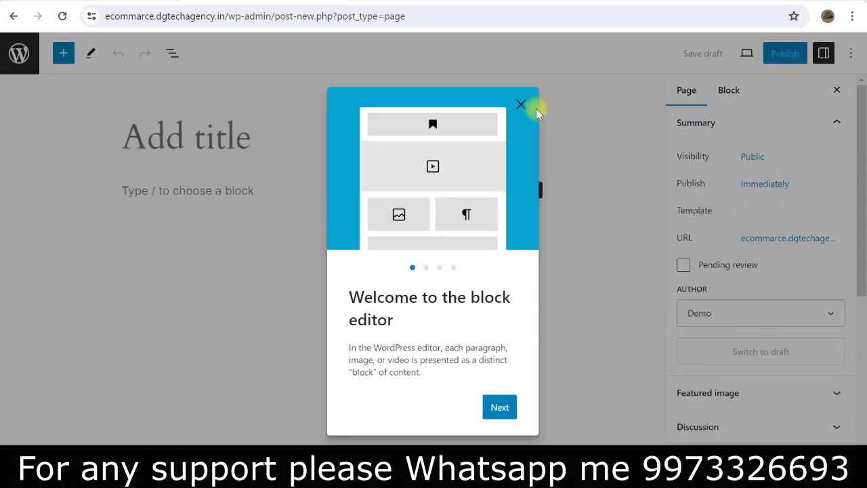
{"action": "left_click", "coordinate": [521, 105]}
{"action": "left_click", "coordinate": [166, 129]}
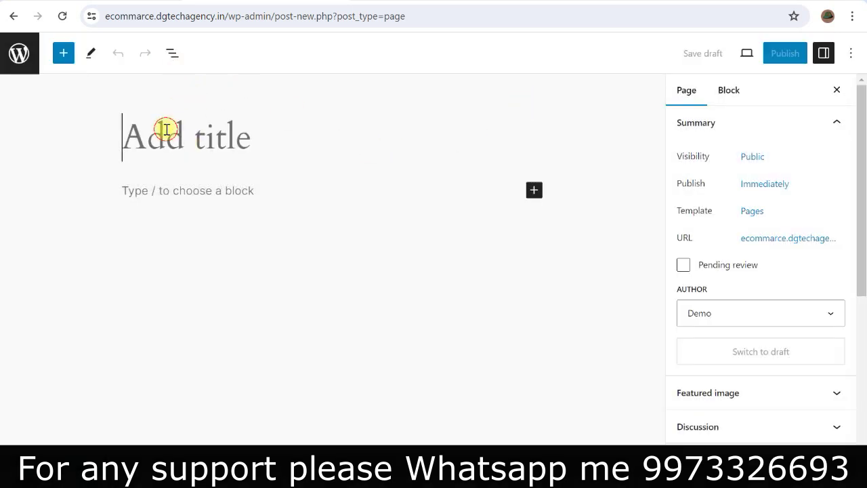
{"action": "type", "text": "Home"}
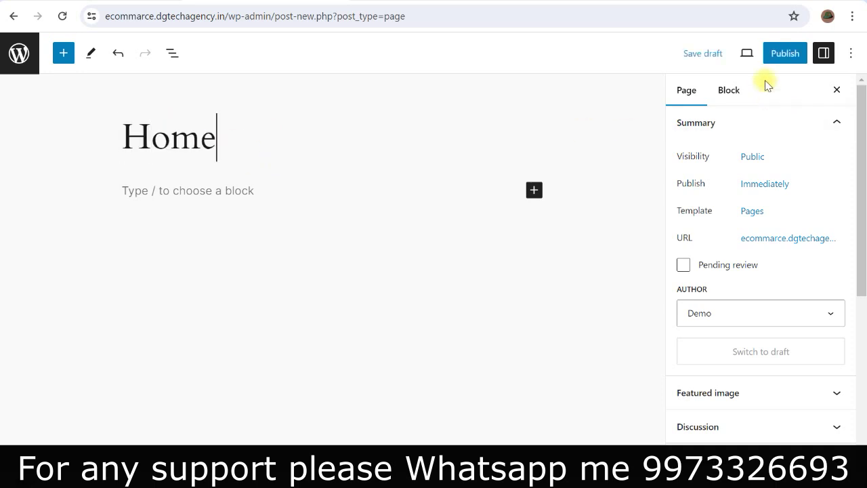
{"action": "left_click", "coordinate": [784, 55]}
{"action": "left_click", "coordinate": [730, 54]}
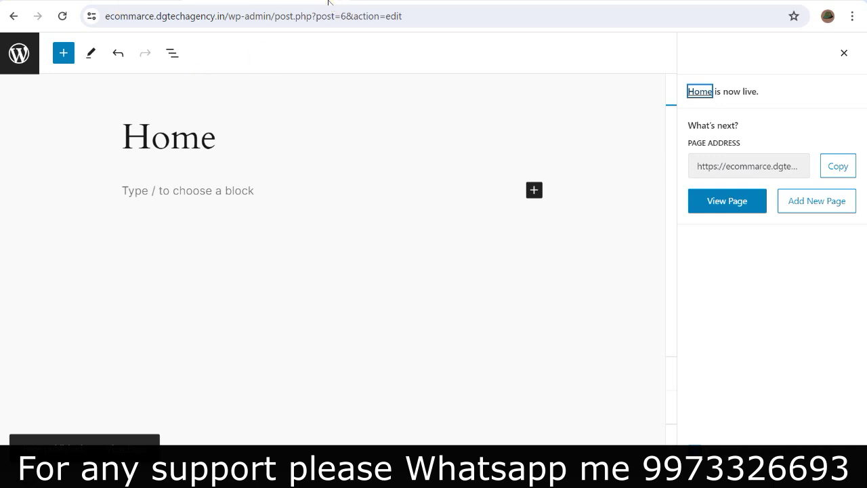
{"action": "left_click", "coordinate": [19, 53]}
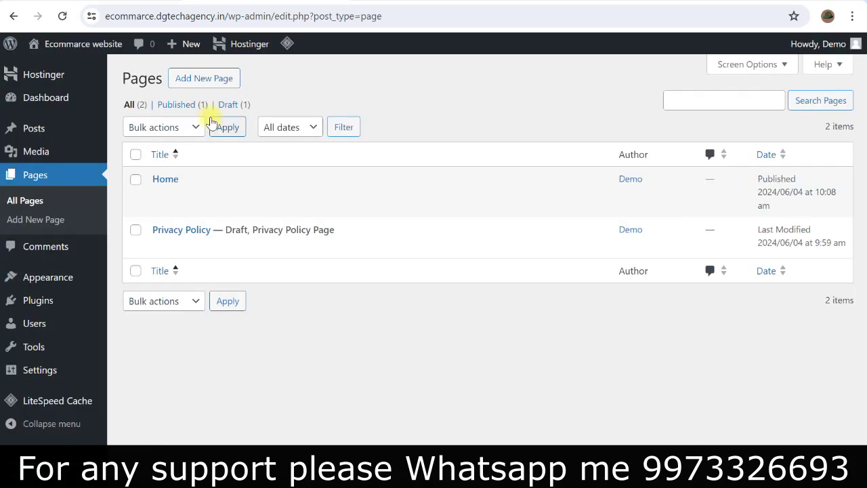
Go to the site's installed themes and open the directory for adding a new theme
{"action": "mouse_move", "coordinate": [58, 277]}
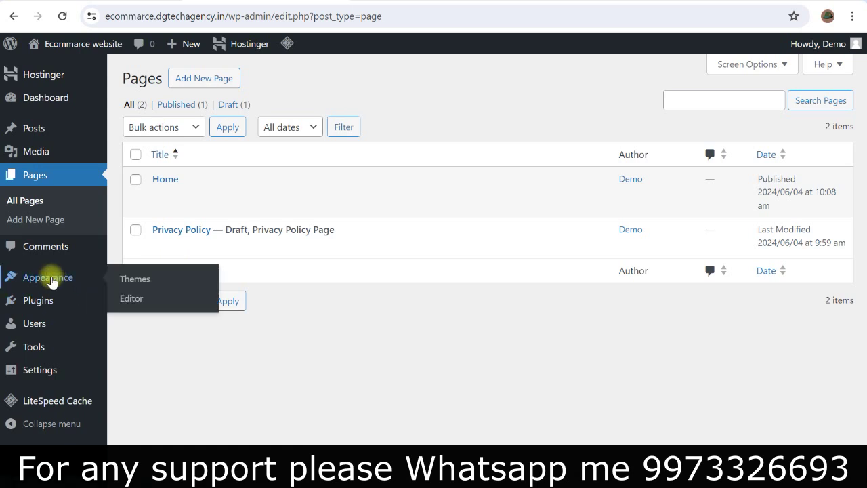
{"action": "left_click", "coordinate": [260, 340]}
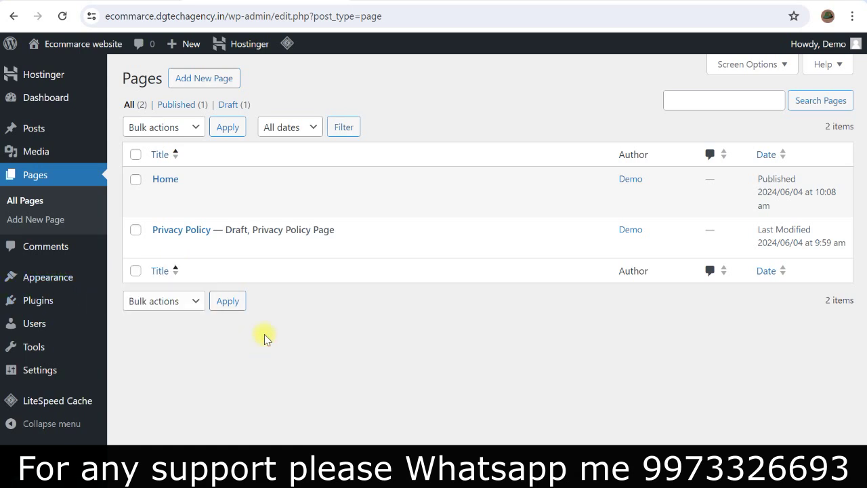
{"action": "mouse_move", "coordinate": [55, 277]}
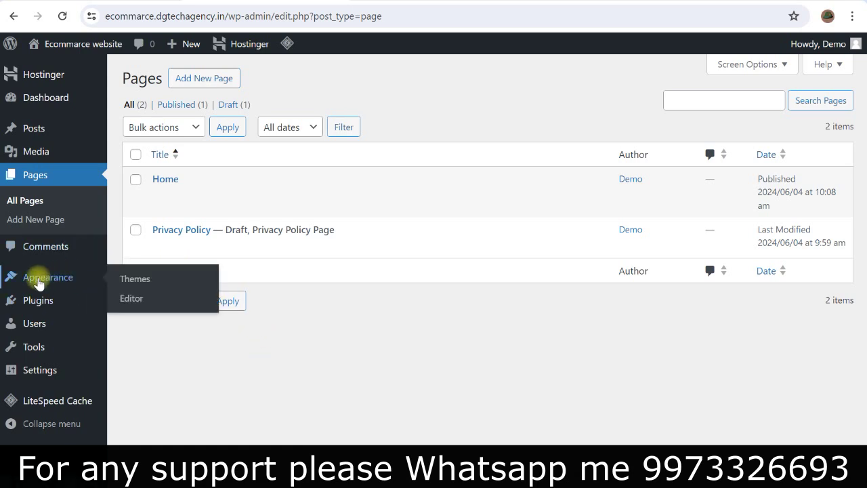
{"action": "left_click", "coordinate": [141, 284]}
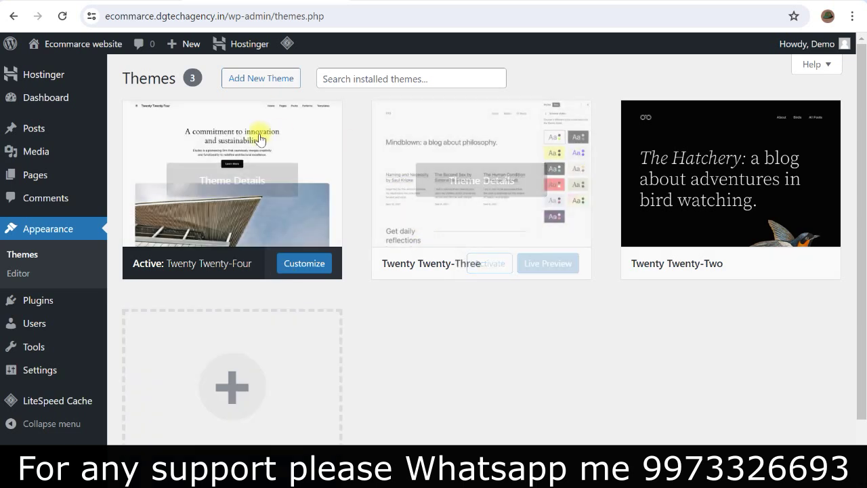
{"action": "left_click", "coordinate": [255, 80]}
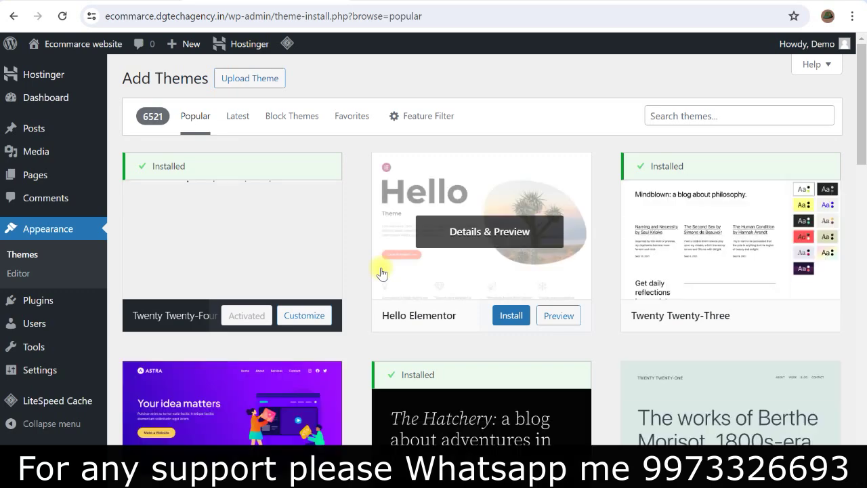
Examine the popular themes offered in the theme directory
{"action": "scroll", "coordinate": [393, 296], "scroll_direction": "down", "scroll_amount": 6}
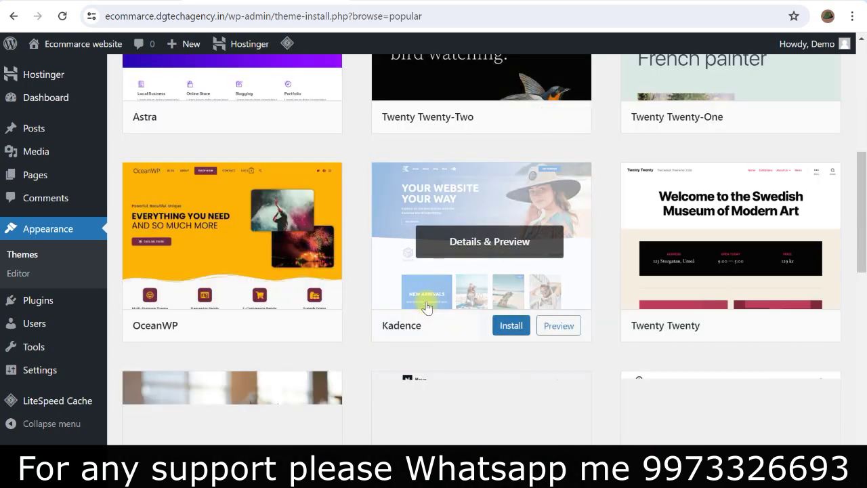
{"action": "scroll", "coordinate": [427, 308], "scroll_direction": "down", "scroll_amount": 2}
{"action": "scroll", "coordinate": [403, 296], "scroll_direction": "up", "scroll_amount": 7}
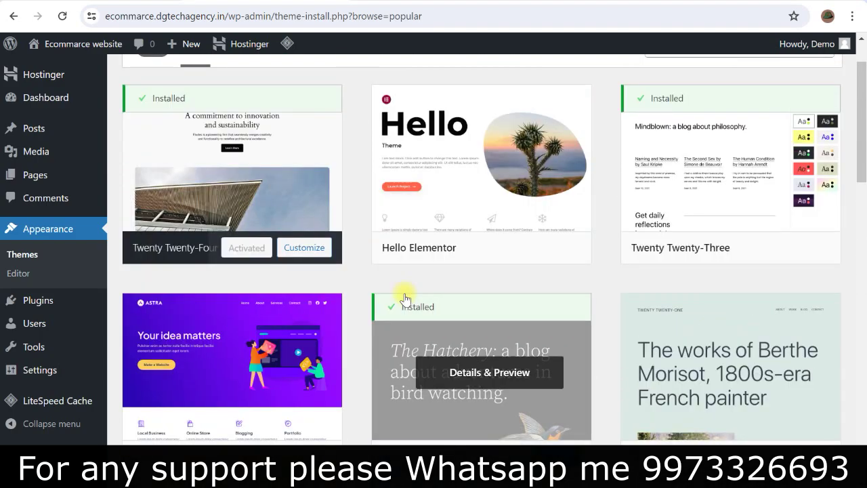
{"action": "scroll", "coordinate": [405, 298], "scroll_direction": "down", "scroll_amount": 8}
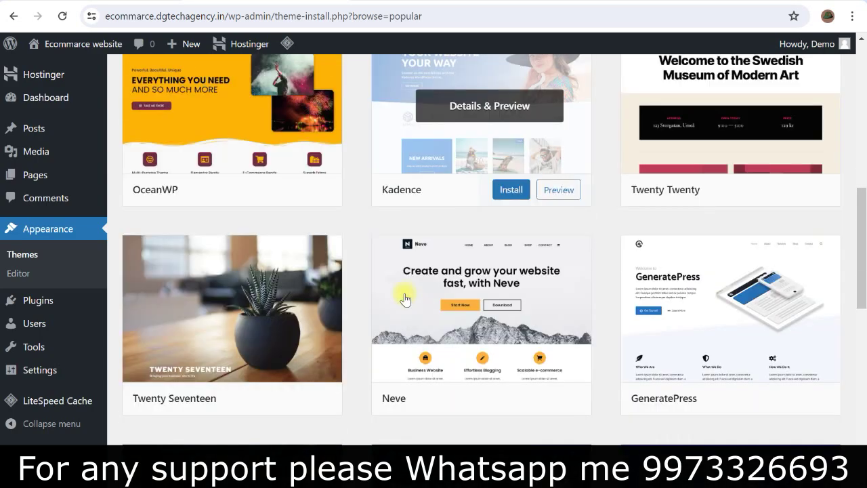
{"action": "scroll", "coordinate": [404, 297], "scroll_direction": "down", "scroll_amount": 2}
{"action": "scroll", "coordinate": [404, 294], "scroll_direction": "up", "scroll_amount": 15}
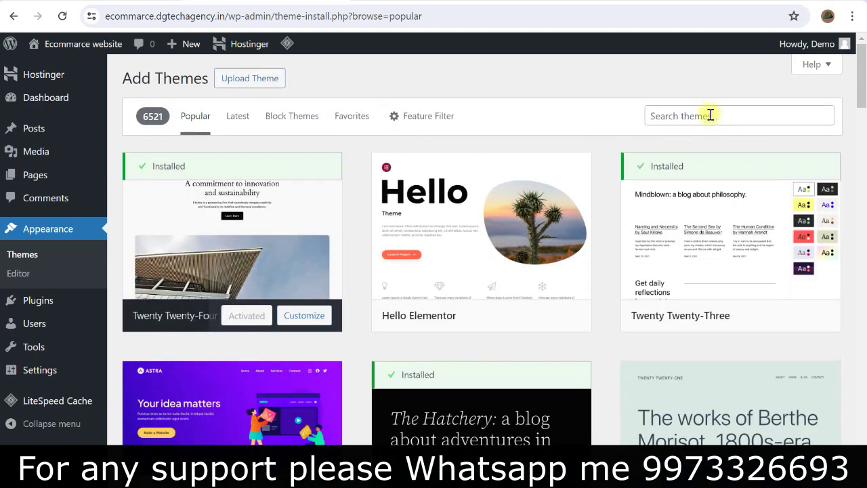
Search the theme directory for "ecommerce" and browse the matching themes
{"action": "left_click", "coordinate": [711, 115]}
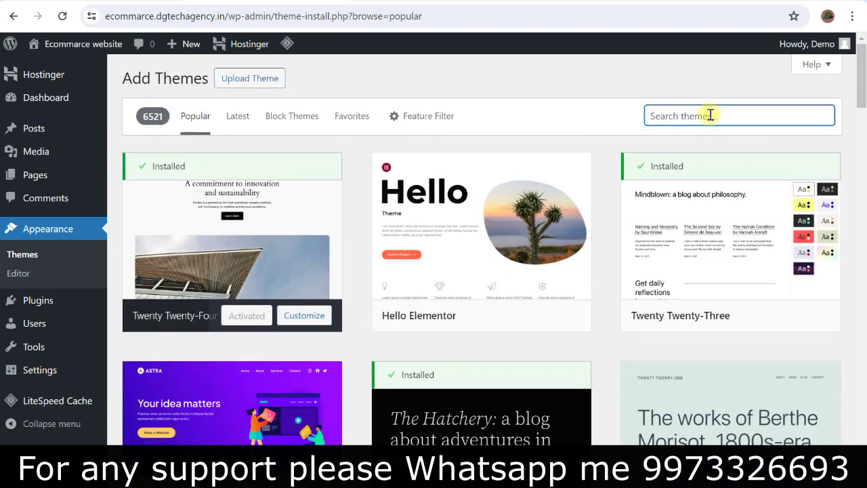
{"action": "type", "text": "ecommerce"}
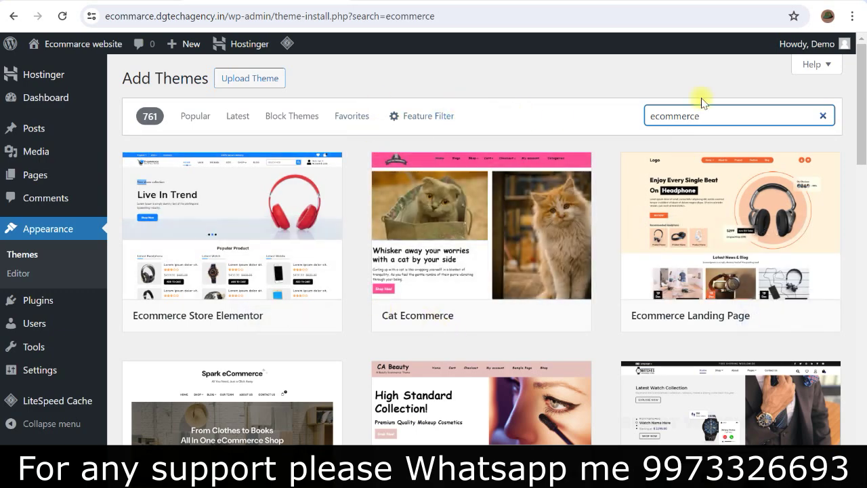
{"action": "scroll", "coordinate": [556, 296], "scroll_direction": "down", "scroll_amount": 7}
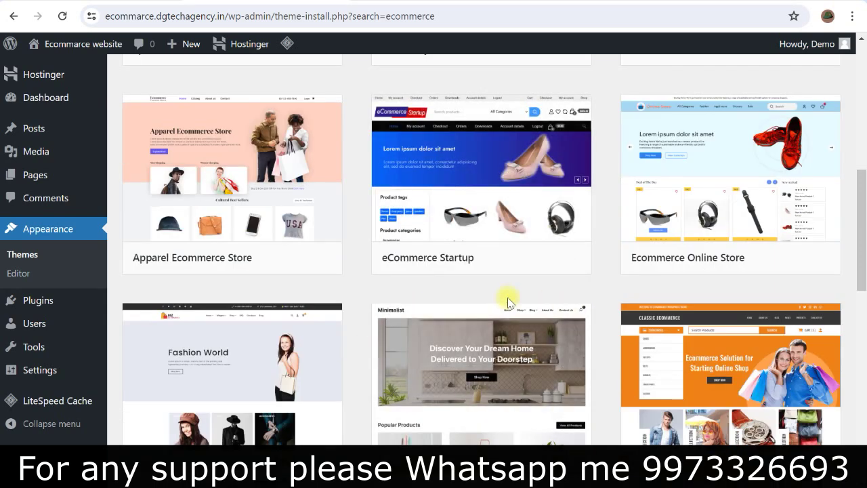
{"action": "scroll", "coordinate": [508, 298], "scroll_direction": "down", "scroll_amount": 2}
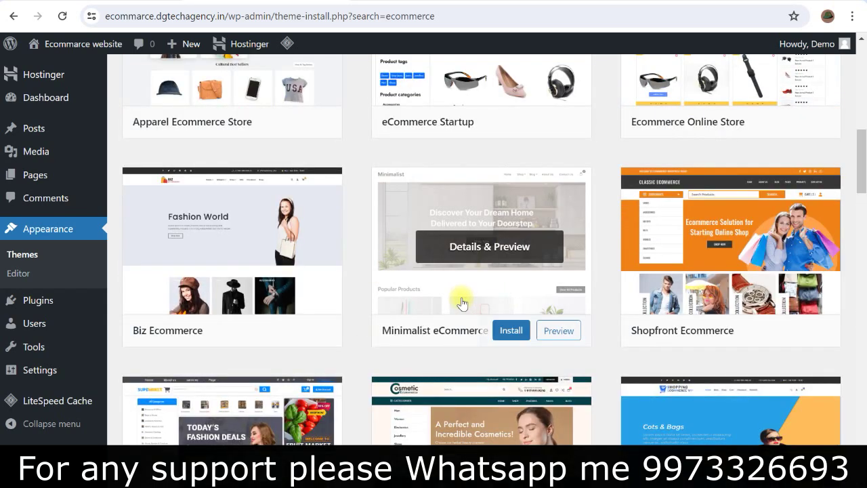
{"action": "scroll", "coordinate": [461, 300], "scroll_direction": "down", "scroll_amount": 1}
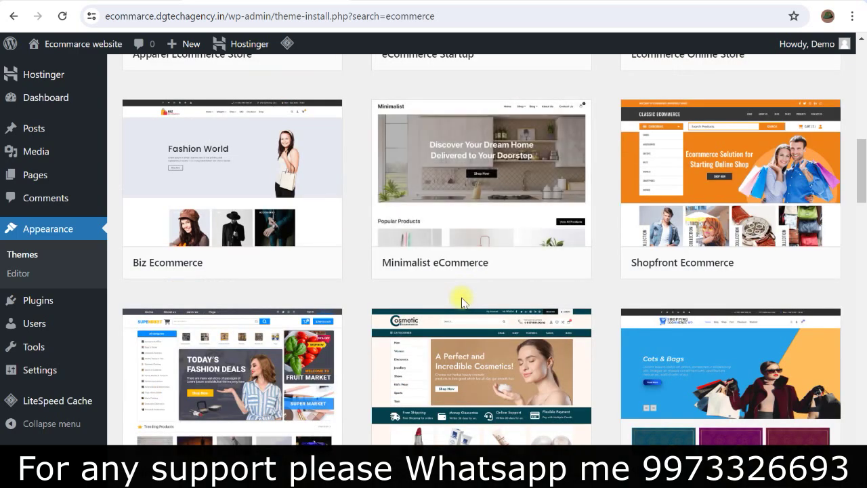
{"action": "scroll", "coordinate": [460, 300], "scroll_direction": "down", "scroll_amount": 2}
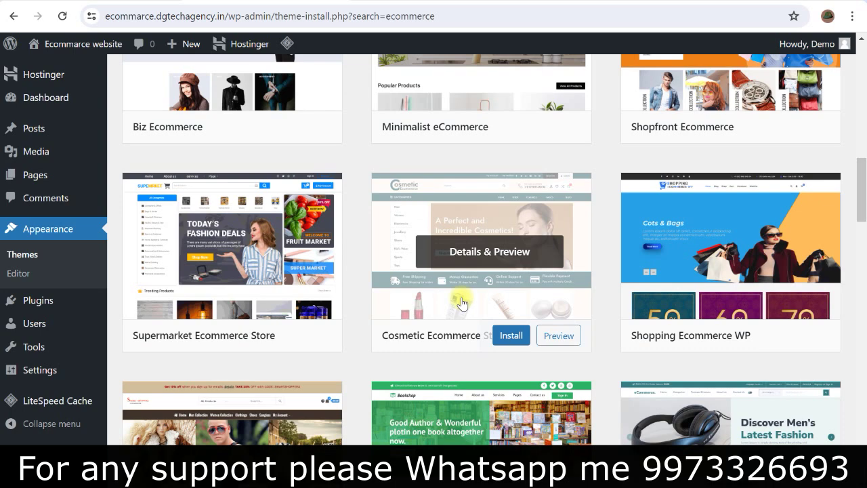
Install the Shopfront Ecommerce theme from the search results and activate it
{"action": "scroll", "coordinate": [461, 302], "scroll_direction": "up", "scroll_amount": 2}
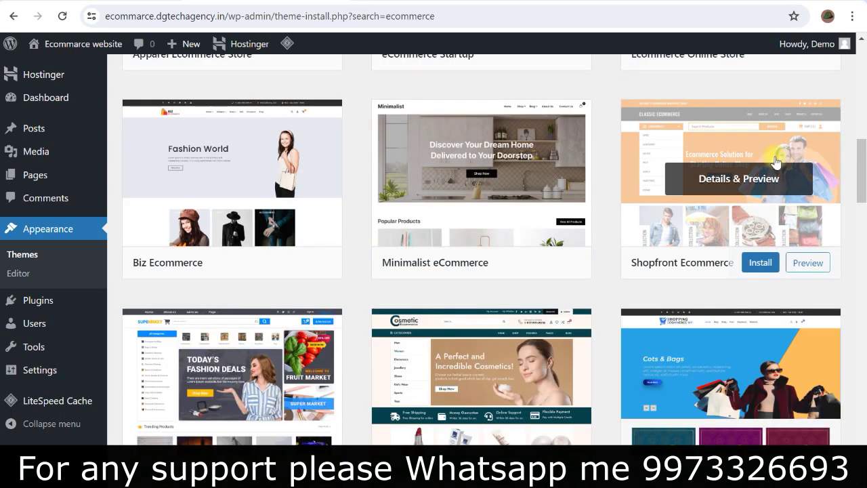
{"action": "scroll", "coordinate": [760, 242], "scroll_direction": "up", "scroll_amount": 1}
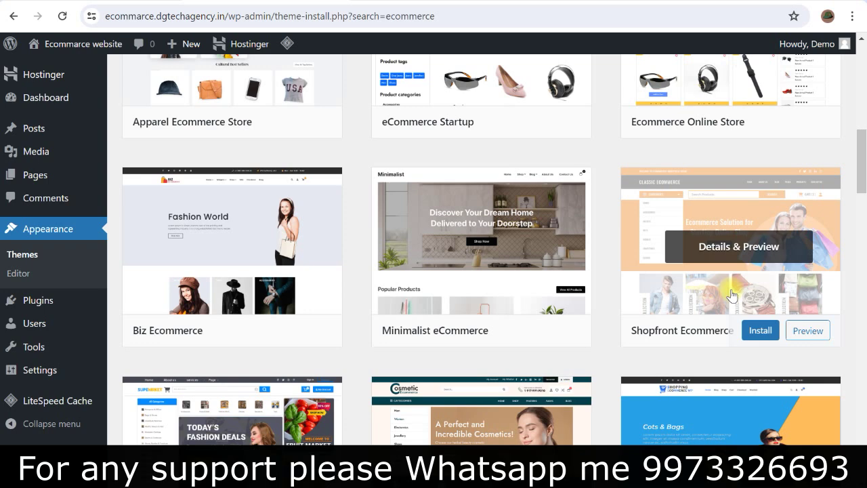
{"action": "left_click", "coordinate": [762, 331]}
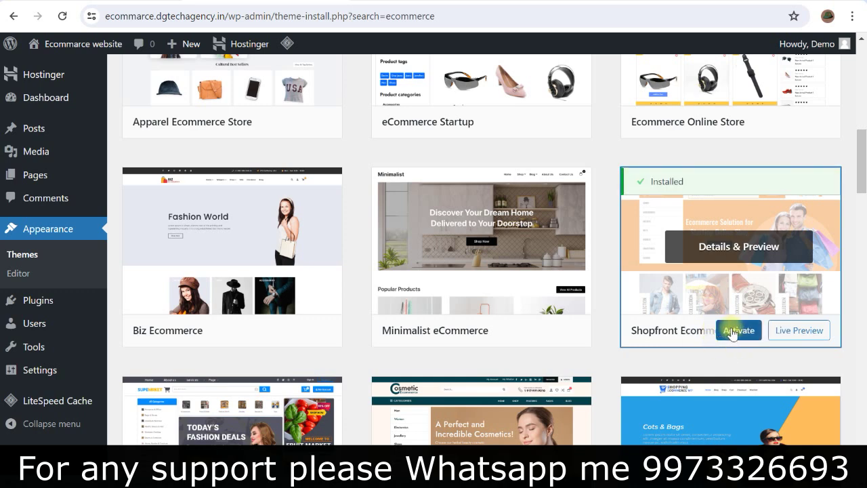
{"action": "left_click", "coordinate": [732, 331]}
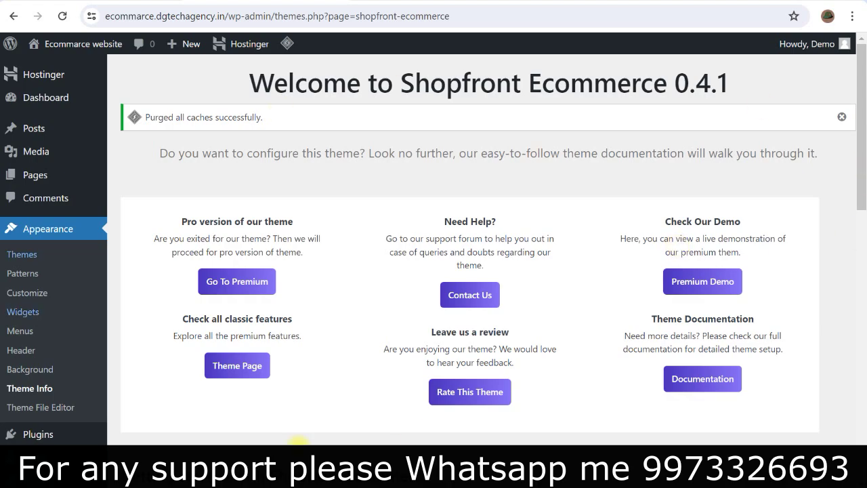
Look through the Shopfront Ecommerce welcome page, dismiss its cache notice and return to the installed themes
{"action": "scroll", "coordinate": [389, 333], "scroll_direction": "down", "scroll_amount": 9}
{"action": "scroll", "coordinate": [386, 335], "scroll_direction": "down", "scroll_amount": 3}
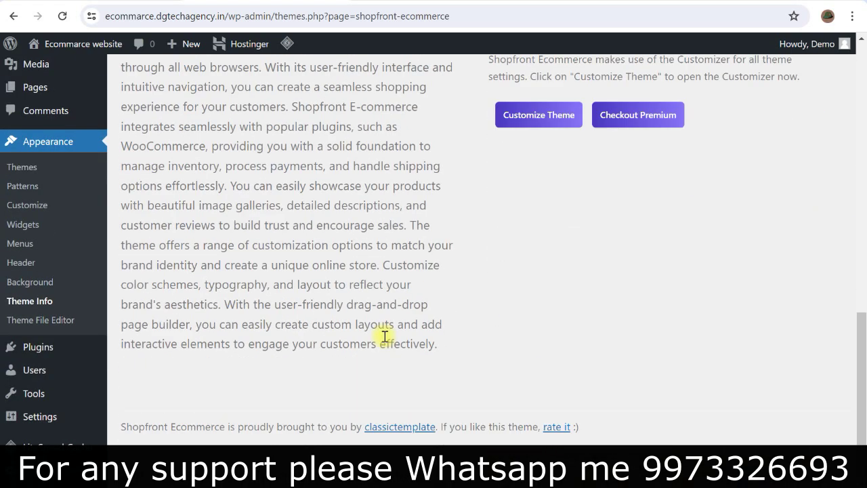
{"action": "scroll", "coordinate": [383, 336], "scroll_direction": "up", "scroll_amount": 12}
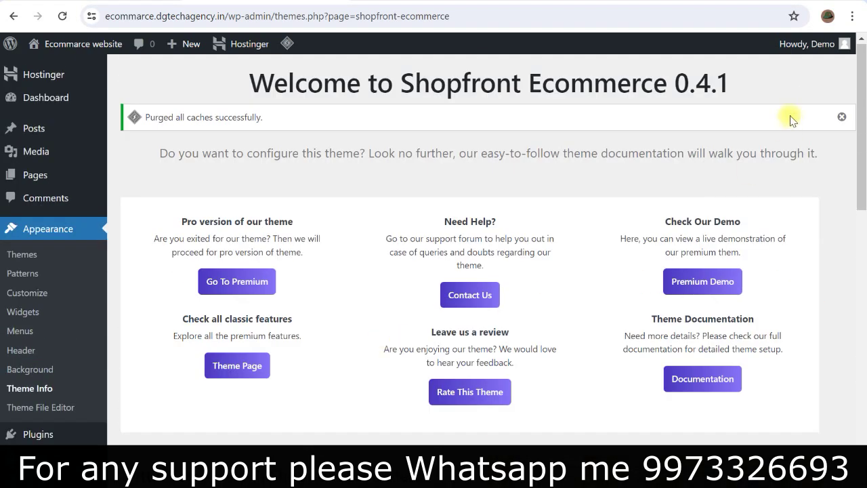
{"action": "left_click", "coordinate": [841, 118]}
{"action": "left_click", "coordinate": [22, 254]}
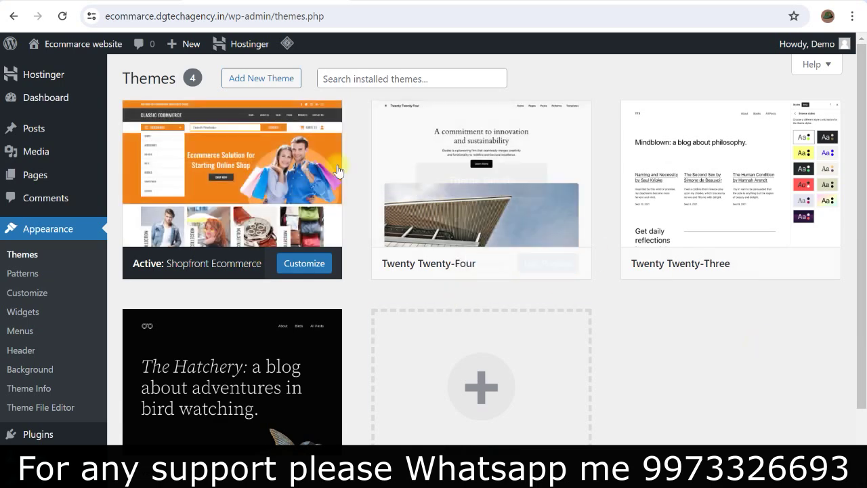
Delete the unused Twenty Twenty-Four theme from the installed themes and confirm the deletion
{"action": "left_click", "coordinate": [466, 137]}
{"action": "scroll", "coordinate": [512, 341], "scroll_direction": "down", "scroll_amount": 3}
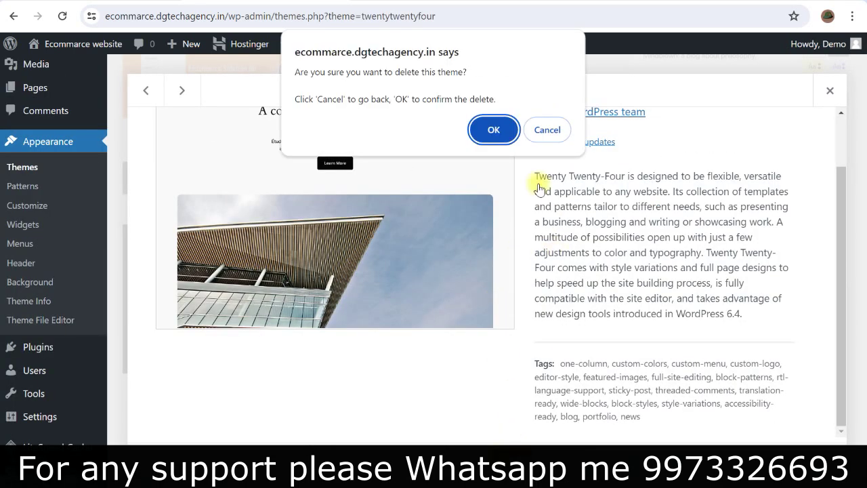
{"action": "left_click", "coordinate": [494, 129]}
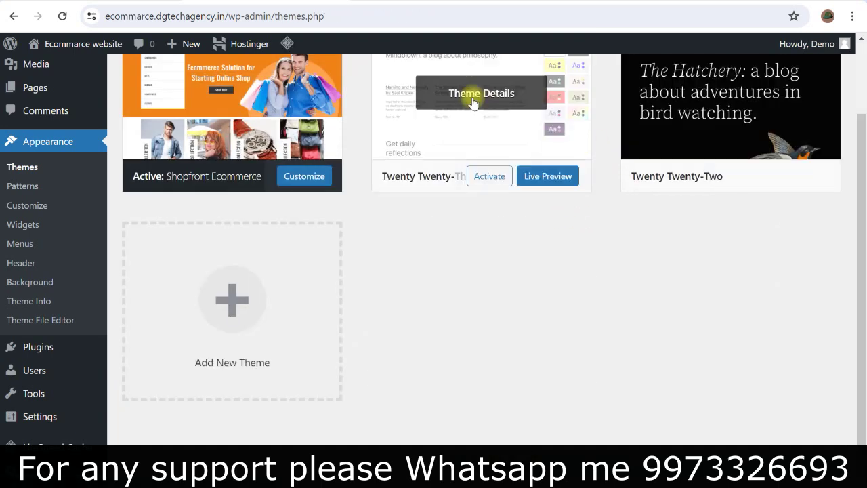
Delete the unused Twenty Twenty-Three theme from the installed themes and confirm the deletion
{"action": "left_click", "coordinate": [394, 82]}
{"action": "scroll", "coordinate": [557, 402], "scroll_direction": "down", "scroll_amount": 1}
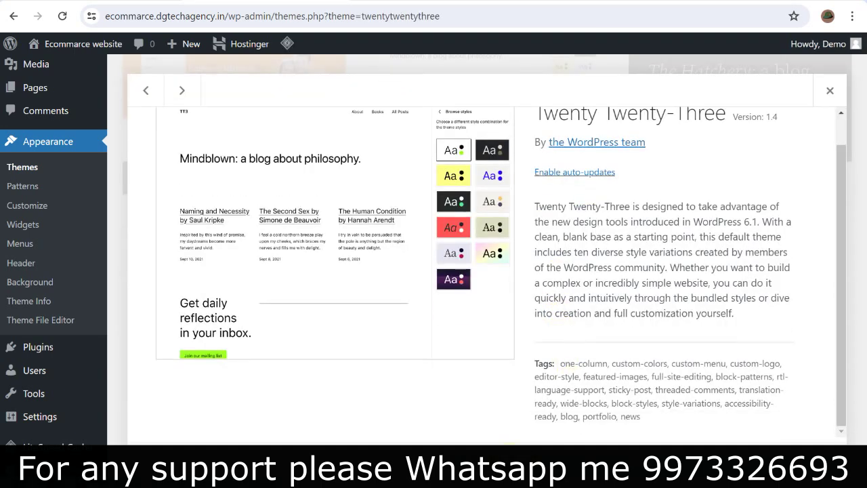
{"action": "left_click", "coordinate": [813, 461]}
{"action": "left_click", "coordinate": [494, 131]}
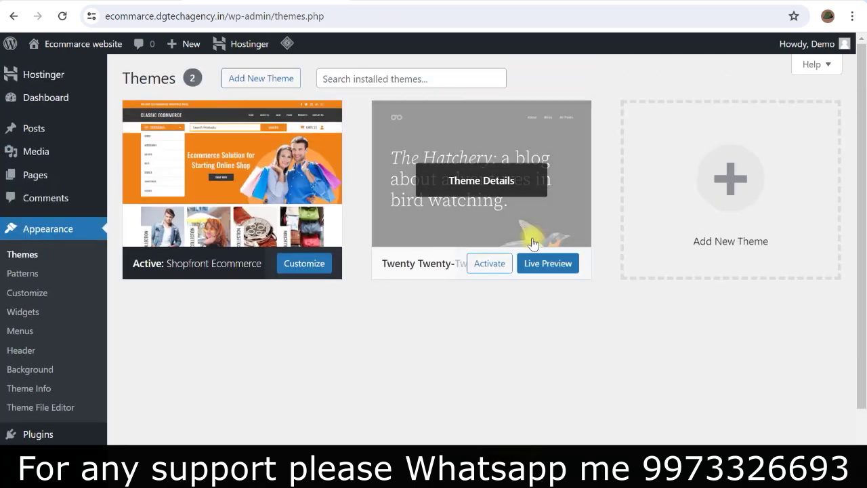
Delete the unused Twenty Twenty-Two theme, leaving only Shopfront Ecommerce installed
{"action": "left_click", "coordinate": [441, 145]}
{"action": "scroll", "coordinate": [500, 348], "scroll_direction": "down", "scroll_amount": 3}
{"action": "left_click", "coordinate": [814, 461]}
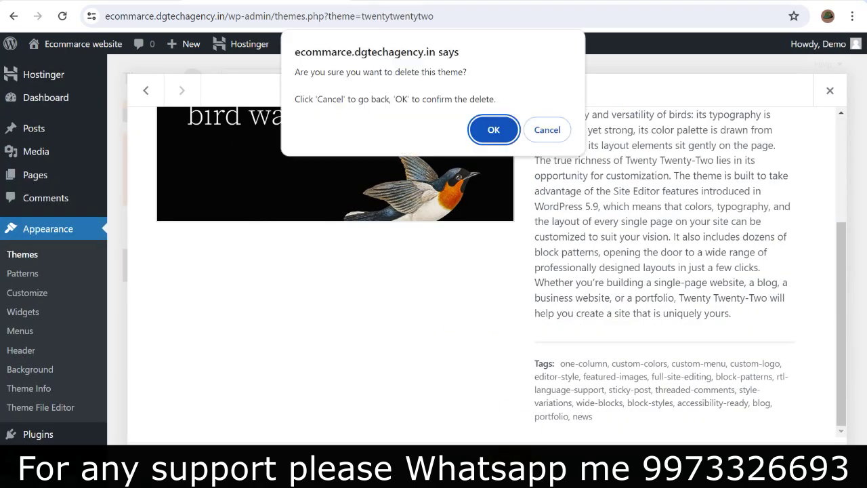
{"action": "left_click", "coordinate": [494, 130]}
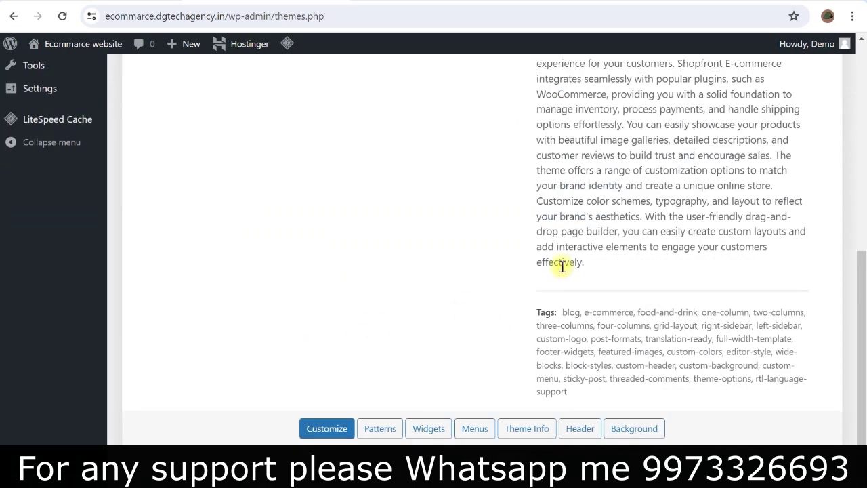
Enable auto-updates for the active Shopfront Ecommerce theme
{"action": "scroll", "coordinate": [452, 277], "scroll_direction": "up", "scroll_amount": 6}
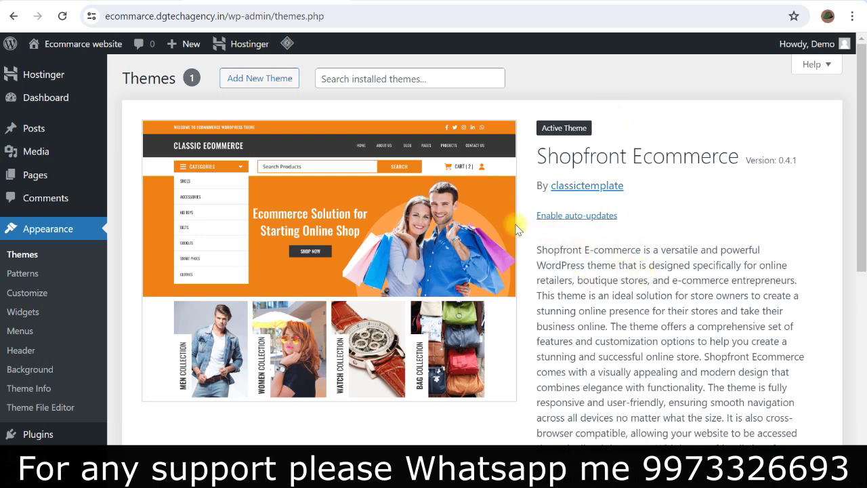
{"action": "left_click", "coordinate": [590, 218]}
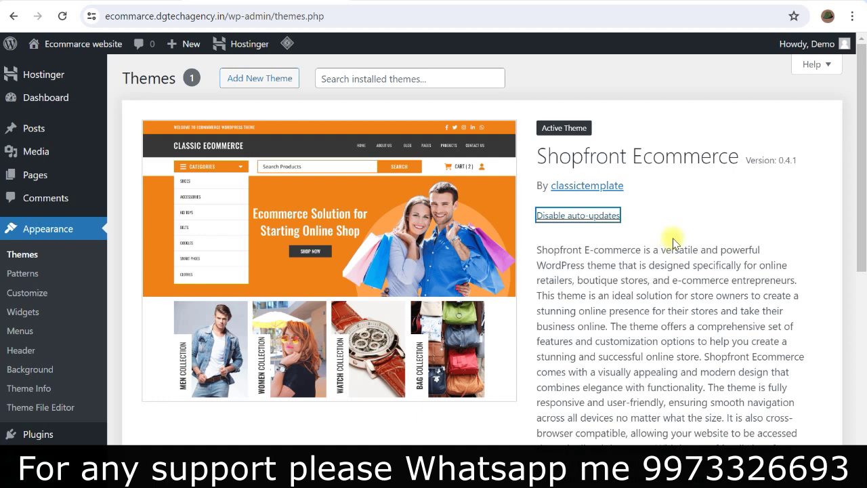
Open the site's General Settings page
{"action": "scroll", "coordinate": [239, 294], "scroll_direction": "down", "scroll_amount": 1}
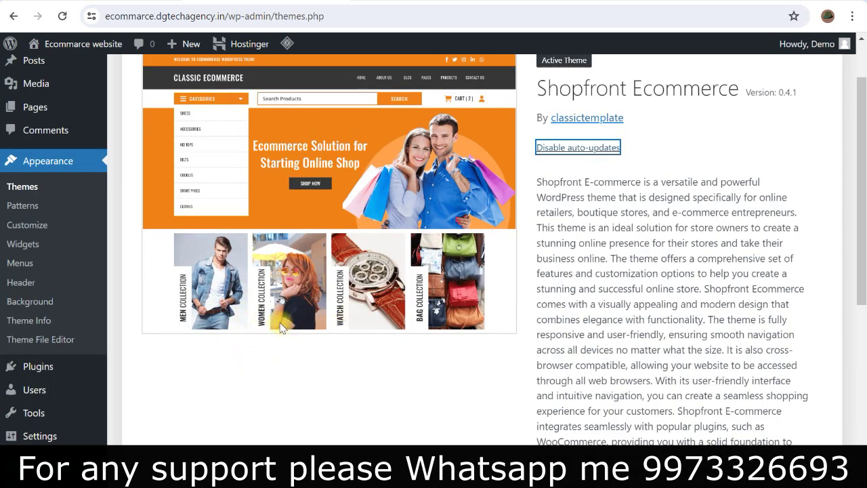
{"action": "scroll", "coordinate": [203, 285], "scroll_direction": "down", "scroll_amount": 1}
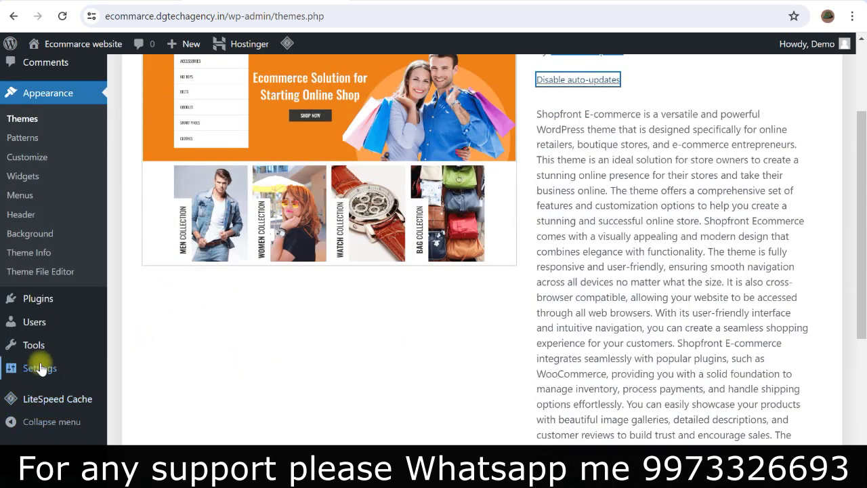
{"action": "mouse_move", "coordinate": [40, 368]}
{"action": "left_click", "coordinate": [136, 319]}
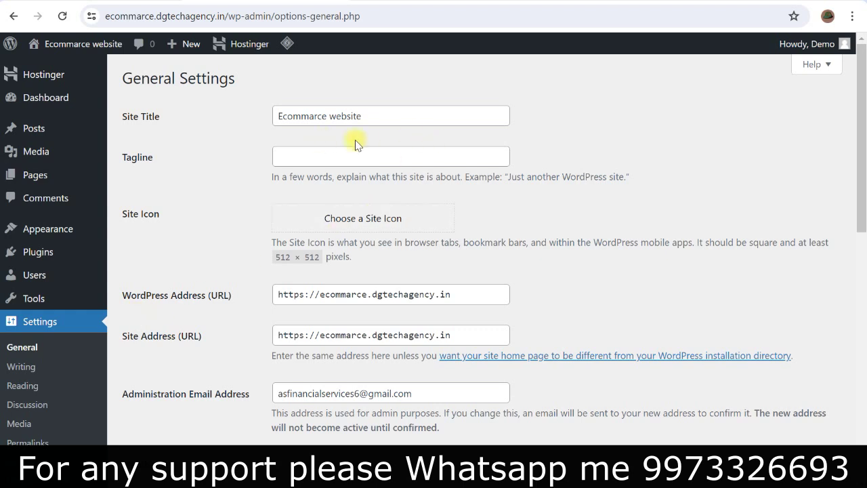
Examine the general settings for site title, site icon, site addresses and administration email without editing them
{"action": "triple_click", "coordinate": [381, 116]}
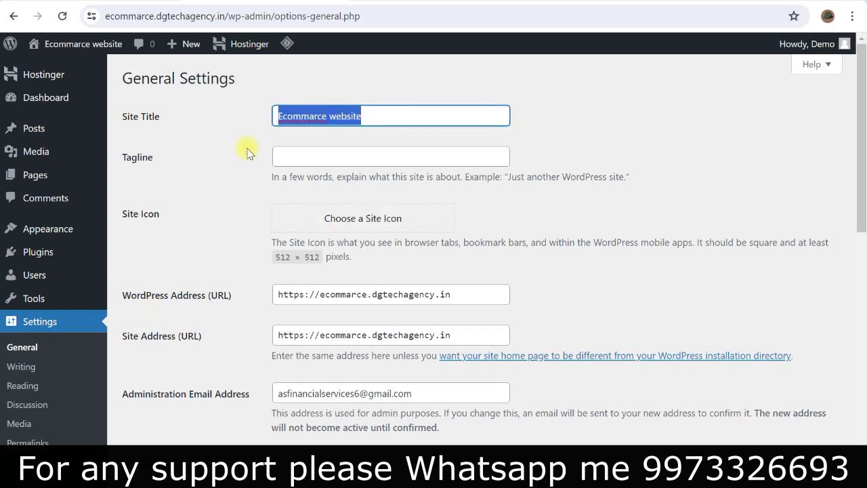
{"action": "left_click", "coordinate": [370, 115]}
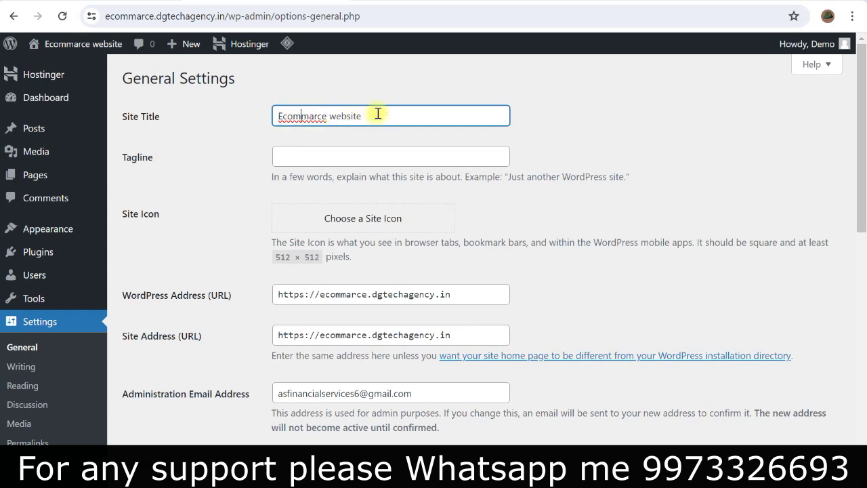
{"action": "left_click_drag", "start_coordinate": [396, 117], "coordinate": [248, 128]}
{"action": "left_click", "coordinate": [304, 116]}
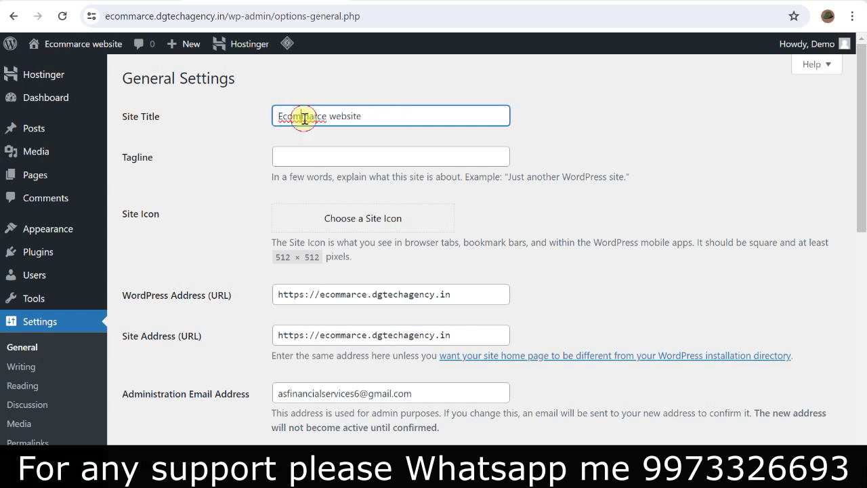
{"action": "left_click", "coordinate": [685, 119]}
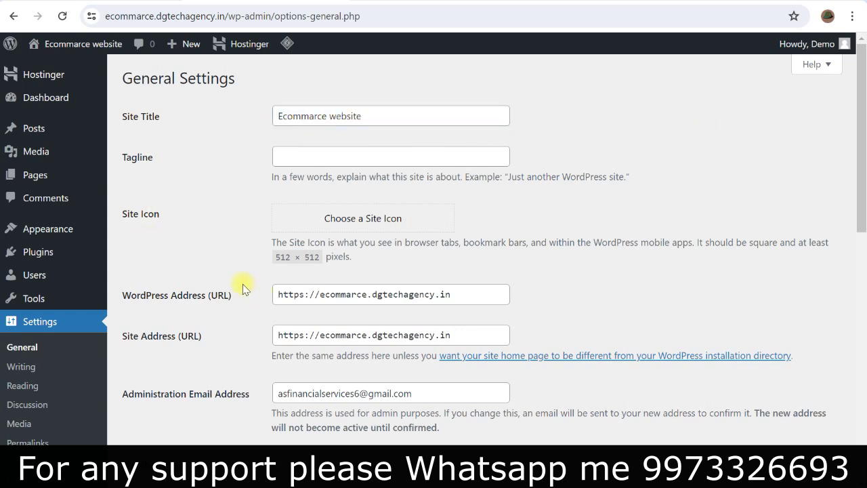
{"action": "left_click_drag", "start_coordinate": [119, 213], "coordinate": [180, 220]}
{"action": "left_click", "coordinate": [157, 227]}
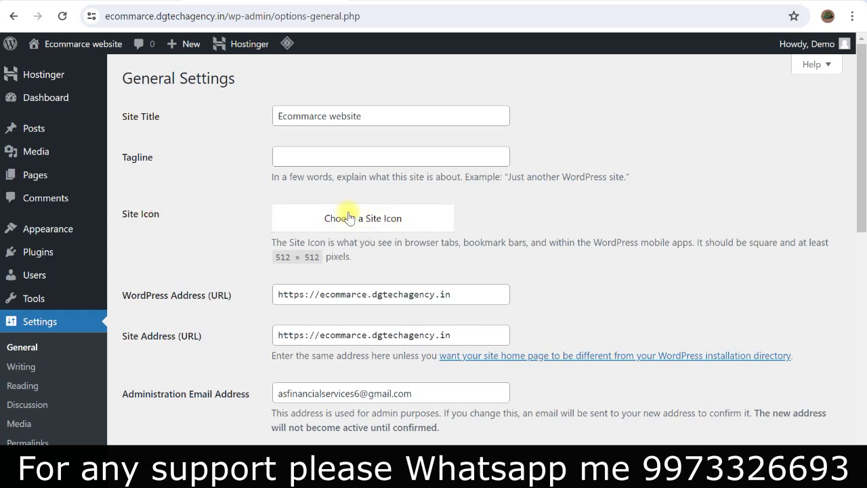
{"action": "scroll", "coordinate": [152, 291], "scroll_direction": "down", "scroll_amount": 2}
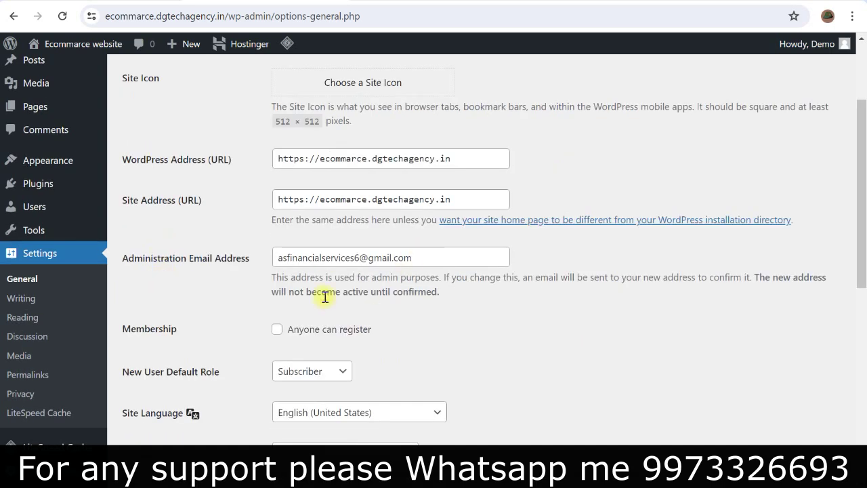
{"action": "scroll", "coordinate": [231, 274], "scroll_direction": "down", "scroll_amount": 2}
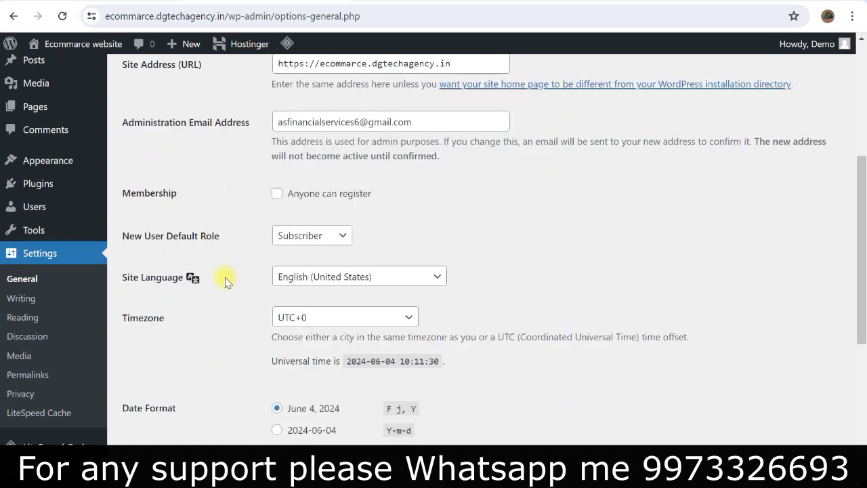
Allow anyone to register on the site in the Membership setting
{"action": "left_click_drag", "start_coordinate": [124, 192], "coordinate": [181, 199]}
{"action": "left_click_drag", "start_coordinate": [122, 194], "coordinate": [188, 194]}
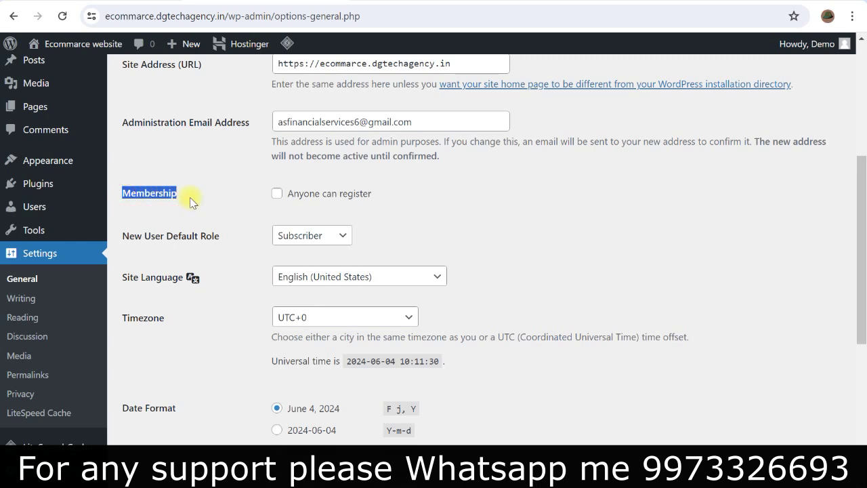
{"action": "left_click", "coordinate": [277, 195]}
Set the site's timezone to Kolkata in the general settings
{"action": "scroll", "coordinate": [154, 322], "scroll_direction": "down", "scroll_amount": 5}
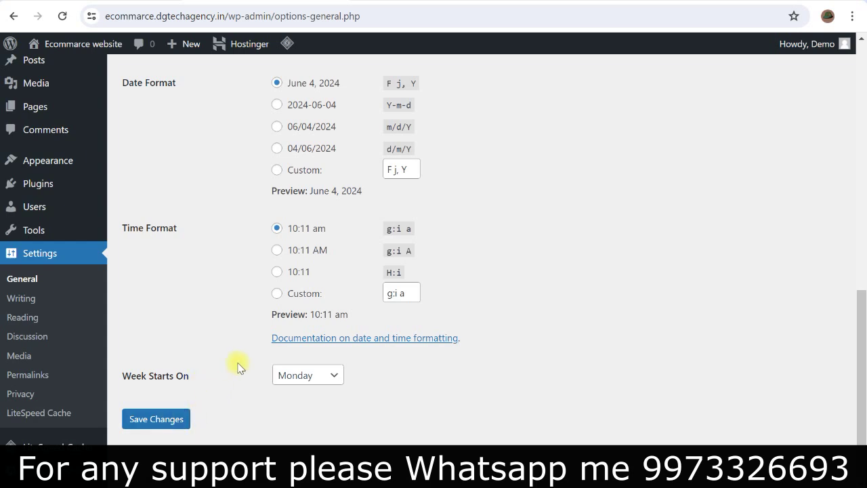
{"action": "scroll", "coordinate": [237, 366], "scroll_direction": "up", "scroll_amount": 3}
{"action": "left_click", "coordinate": [328, 197]}
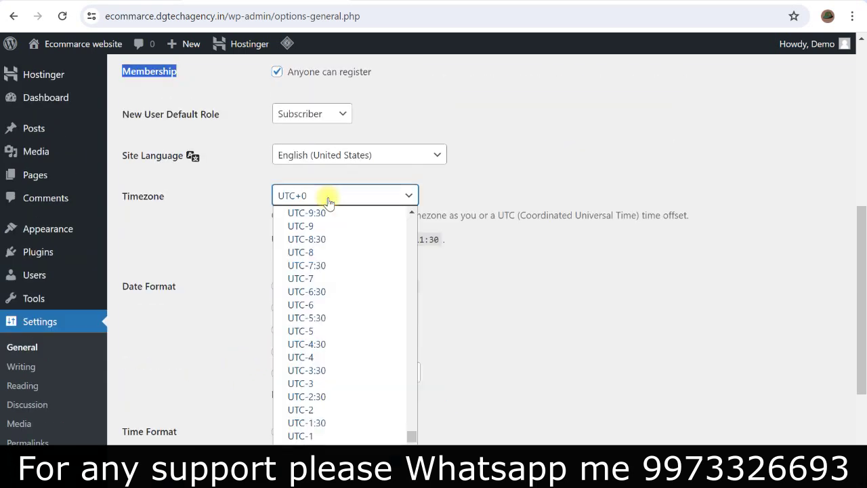
{"action": "key", "text": "k"}
{"action": "key", "text": "k"}
{"action": "type", "text": "kol"}
{"action": "key", "text": "Return"}
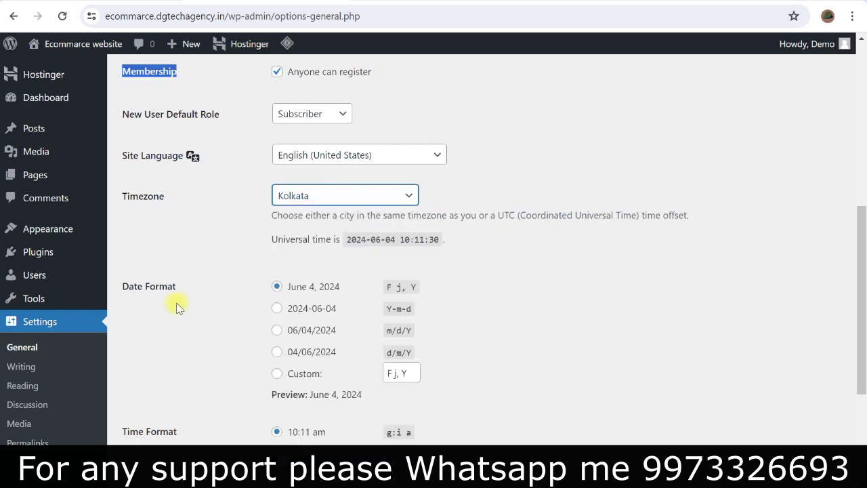
Save the changes made to the site's general settings
{"action": "scroll", "coordinate": [203, 271], "scroll_direction": "down", "scroll_amount": 3}
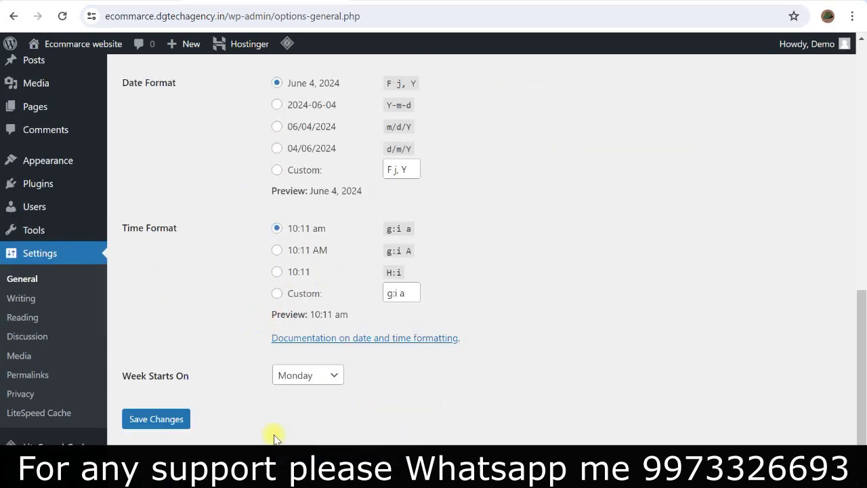
{"action": "left_click", "coordinate": [163, 423]}
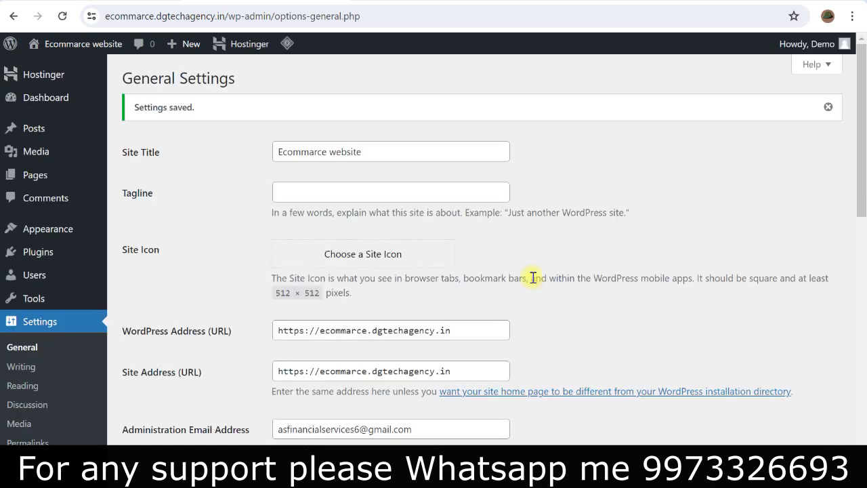
Open the Permalink Settings and save them with Post name as the permalink structure
{"action": "scroll", "coordinate": [398, 258], "scroll_direction": "down", "scroll_amount": 1}
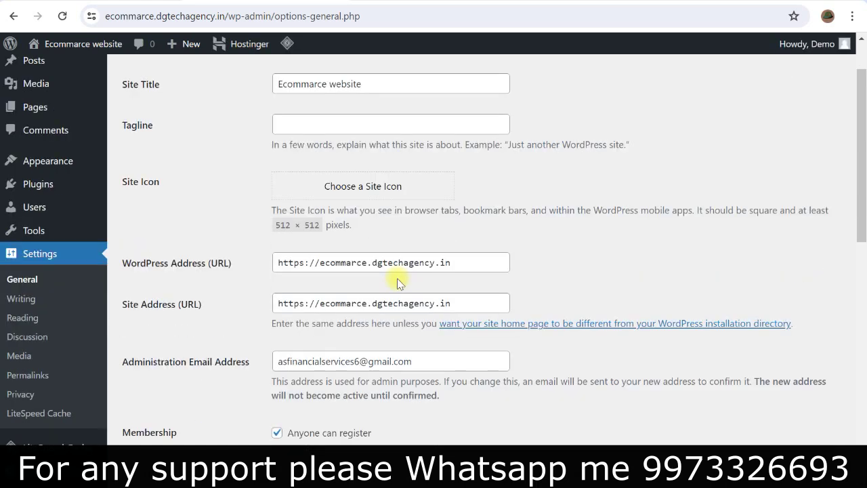
{"action": "left_click", "coordinate": [28, 379]}
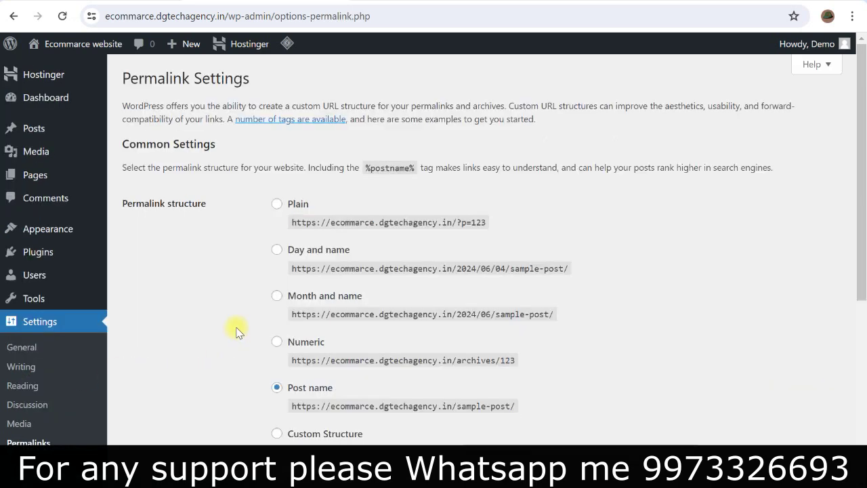
{"action": "scroll", "coordinate": [237, 332], "scroll_direction": "down", "scroll_amount": 1}
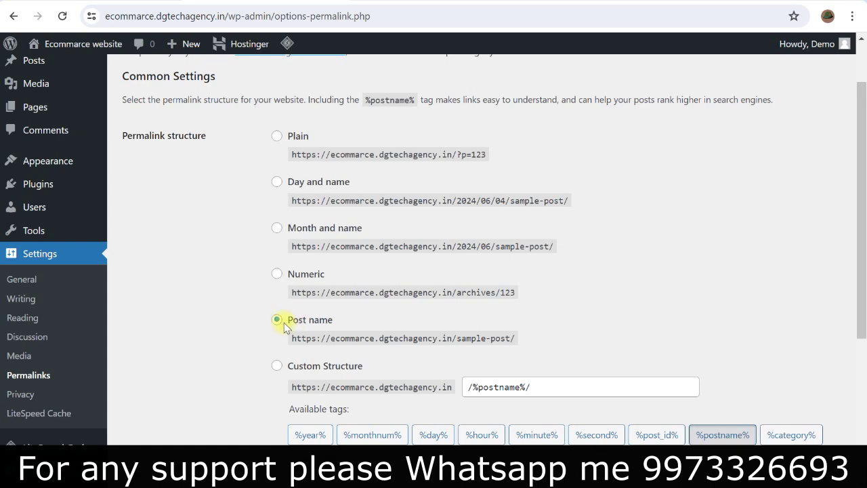
{"action": "left_click_drag", "start_coordinate": [292, 325], "coordinate": [344, 321]}
{"action": "left_click", "coordinate": [199, 362]}
{"action": "scroll", "coordinate": [203, 372], "scroll_direction": "down", "scroll_amount": 4}
{"action": "left_click", "coordinate": [168, 420]}
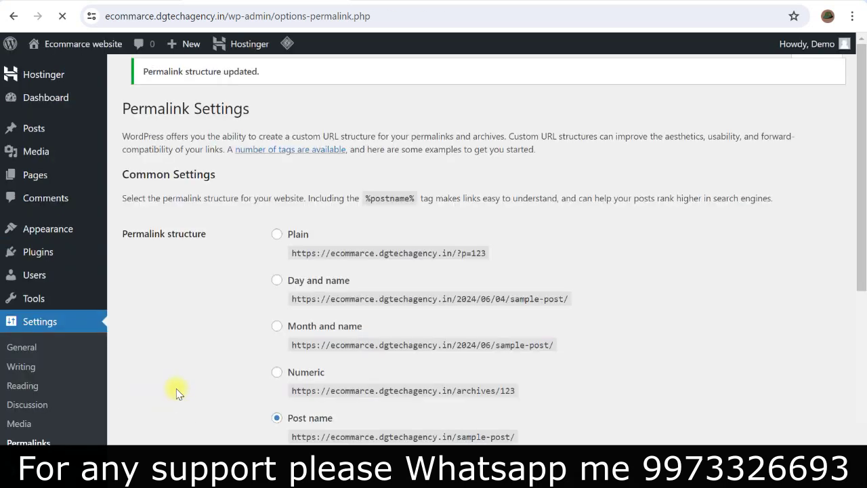
In the Reading Settings, make the homepage display a static page and choose Home as the homepage
{"action": "scroll", "coordinate": [177, 393], "scroll_direction": "down", "scroll_amount": 1}
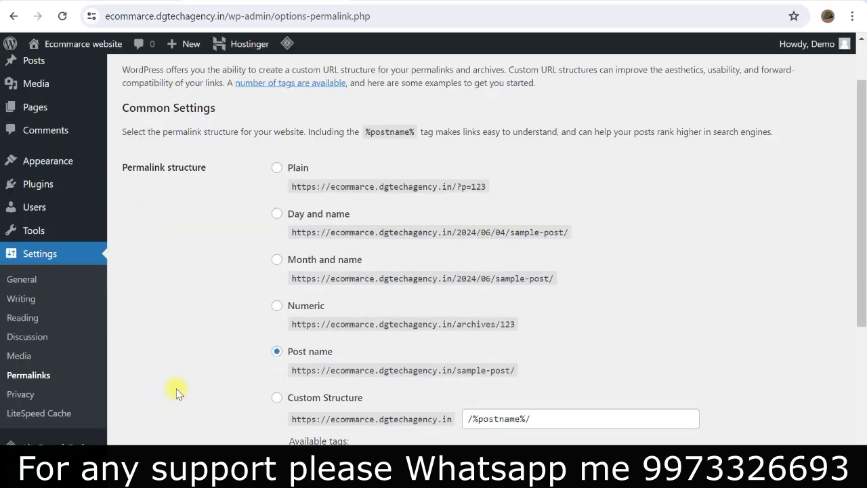
{"action": "left_click", "coordinate": [42, 320]}
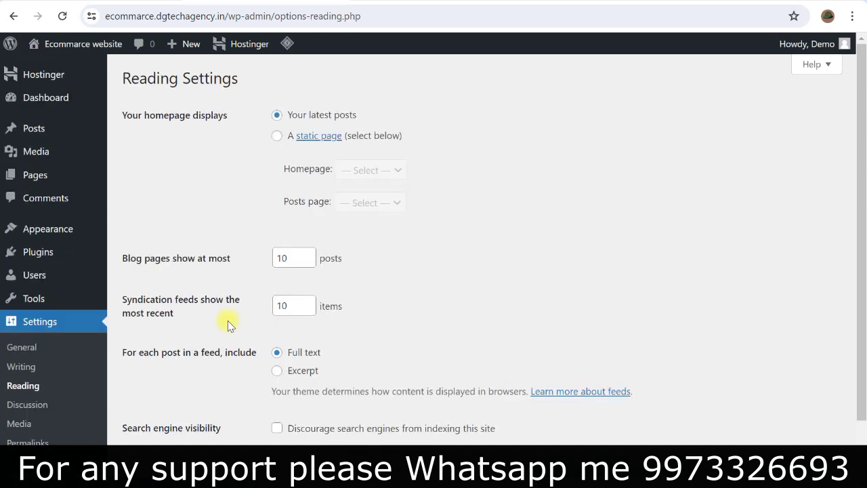
{"action": "left_click_drag", "start_coordinate": [148, 116], "coordinate": [233, 115]}
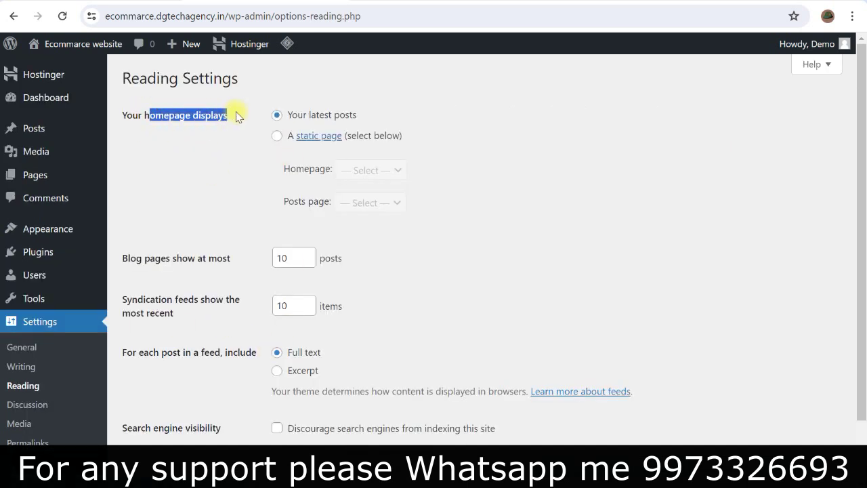
{"action": "left_click", "coordinate": [277, 136]}
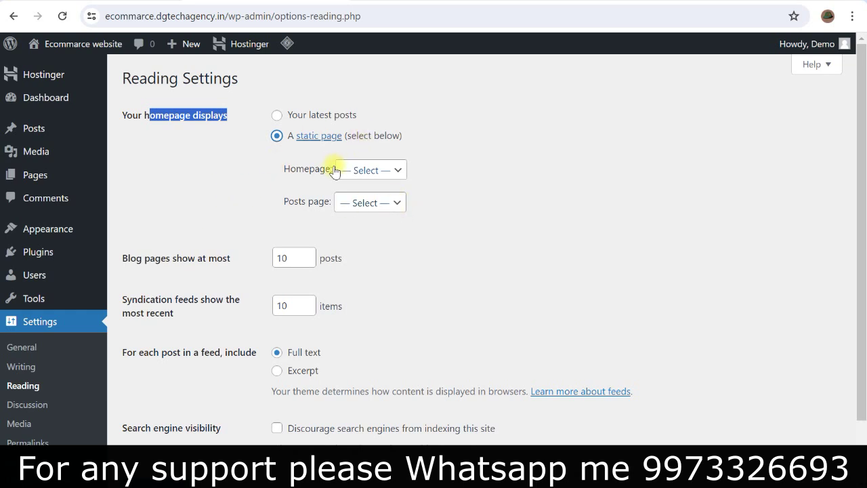
{"action": "left_click_drag", "start_coordinate": [289, 169], "coordinate": [325, 169]}
{"action": "left_click", "coordinate": [396, 177]}
{"action": "left_click", "coordinate": [354, 199]}
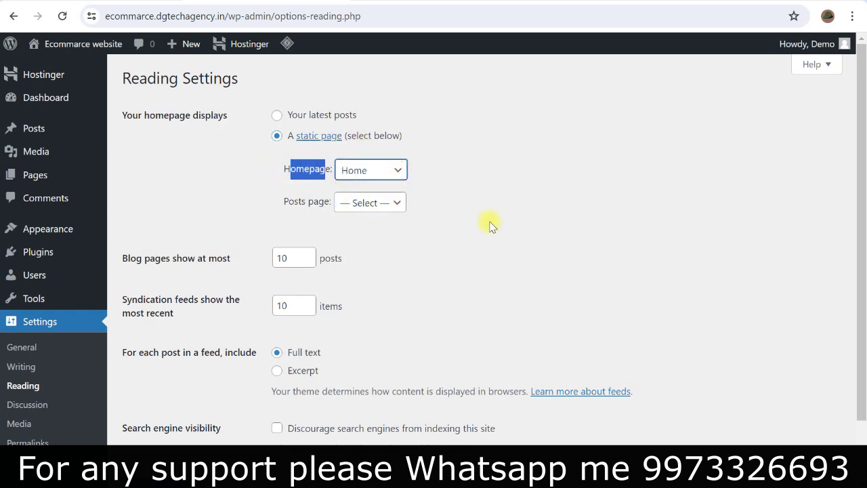
Check the available posts page choices without picking one, and save the reading settings
{"action": "left_click", "coordinate": [490, 224]}
{"action": "left_click_drag", "start_coordinate": [290, 203], "coordinate": [339, 202]}
{"action": "left_click", "coordinate": [342, 203]}
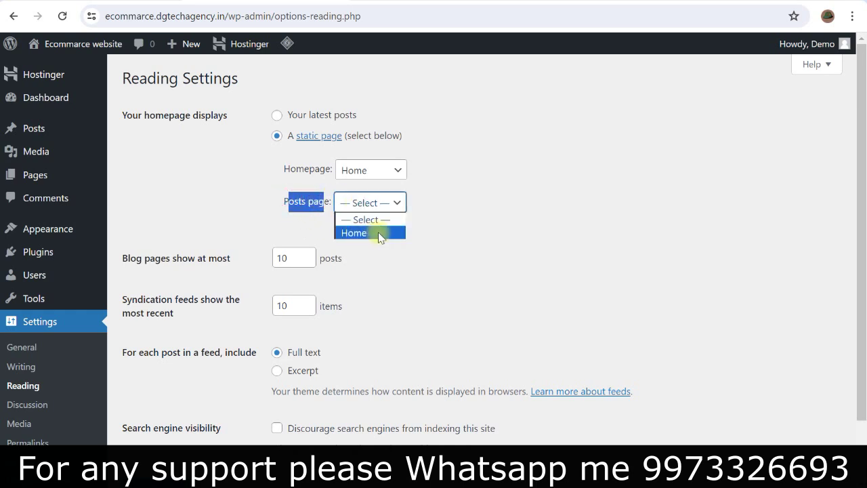
{"action": "left_click", "coordinate": [503, 229]}
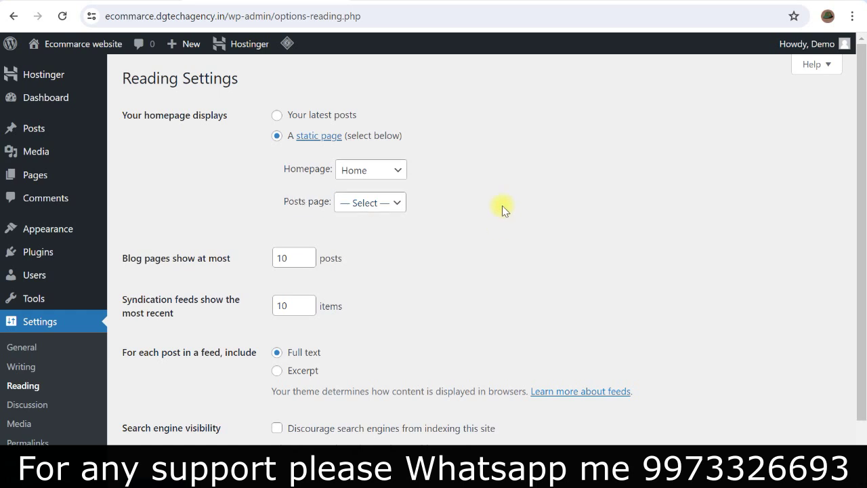
{"action": "scroll", "coordinate": [501, 208], "scroll_direction": "down", "scroll_amount": 1}
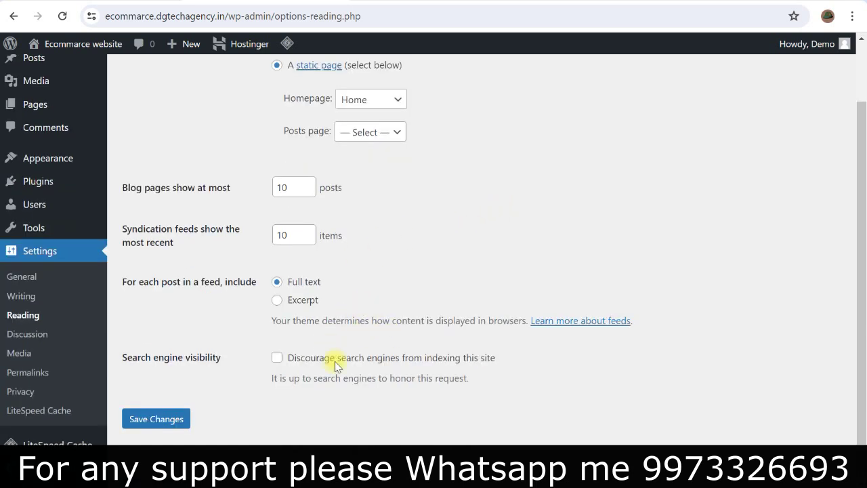
{"action": "left_click", "coordinate": [155, 422]}
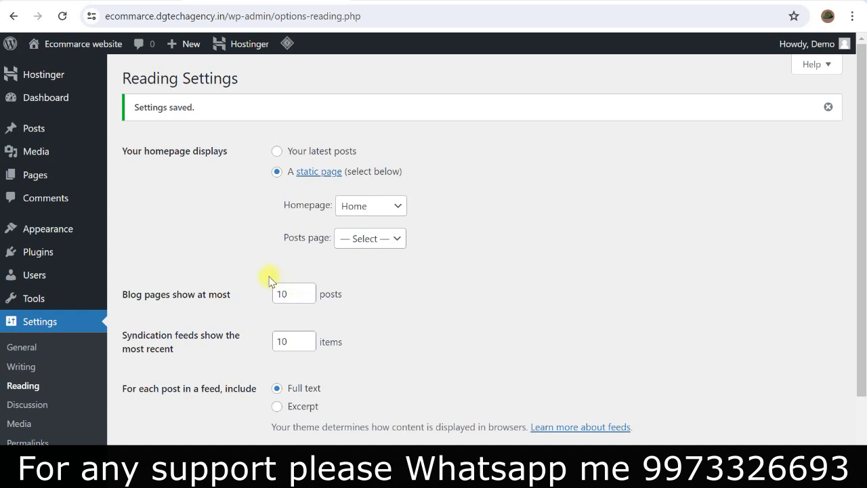
Open the installed plugins list and deactivate the LiteSpeed Cache plugin
{"action": "mouse_move", "coordinate": [20, 252]}
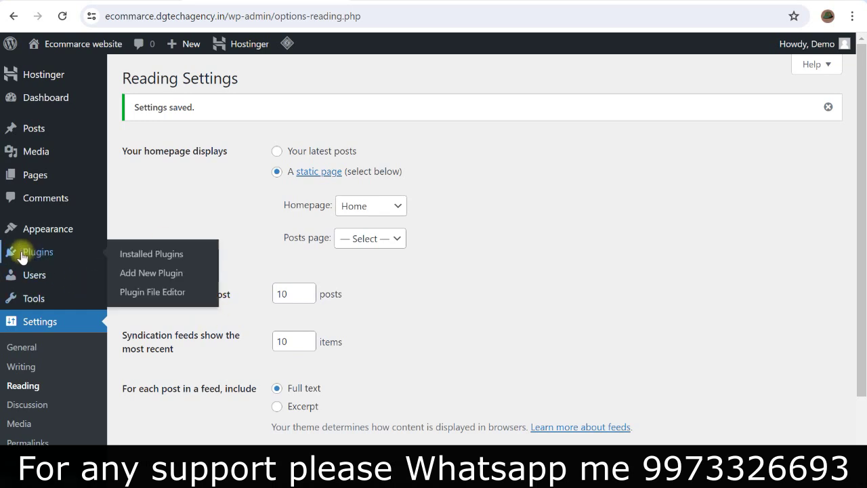
{"action": "left_click", "coordinate": [133, 254]}
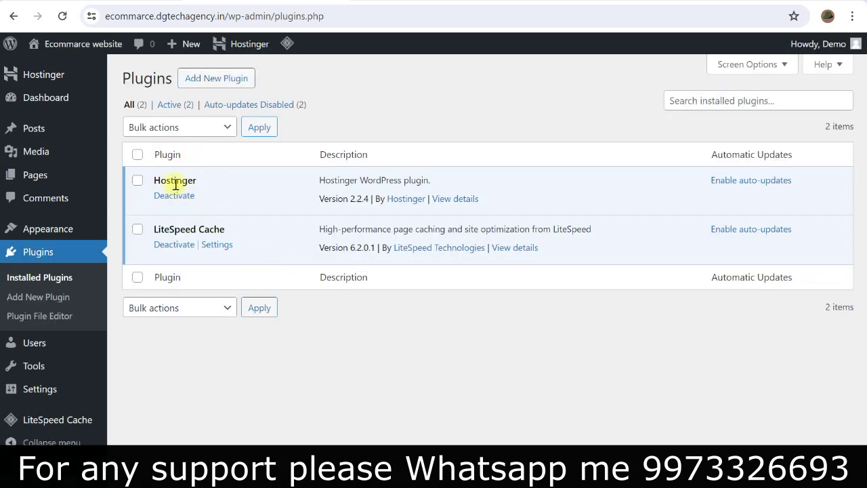
{"action": "left_click", "coordinate": [166, 245]}
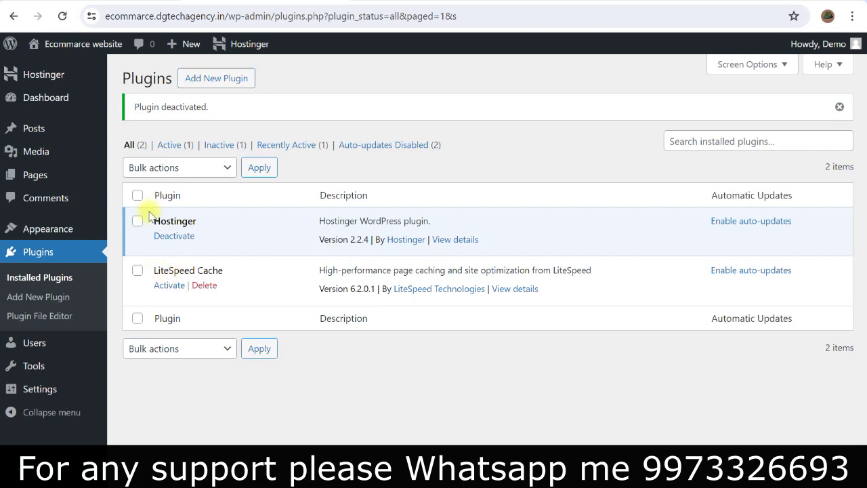
Deactivate the Hostinger plugin and delete it together with its data
{"action": "left_click_drag", "start_coordinate": [160, 221], "coordinate": [198, 223]}
{"action": "left_click", "coordinate": [172, 241]}
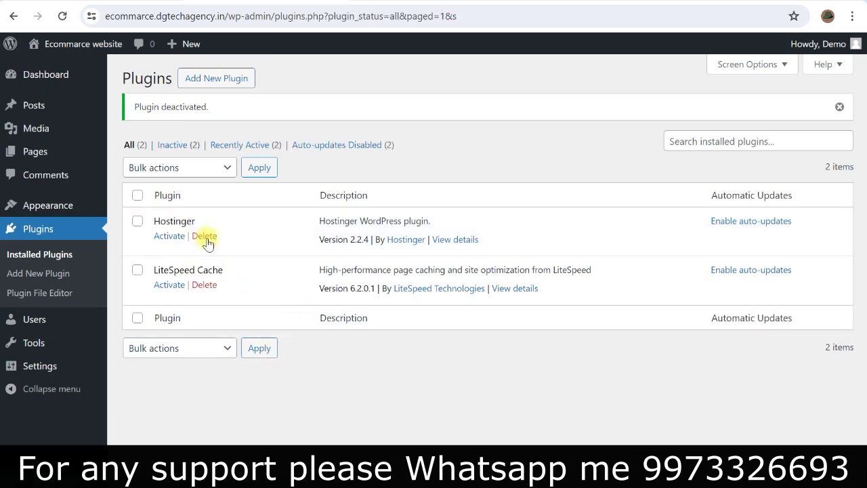
{"action": "left_click", "coordinate": [210, 238]}
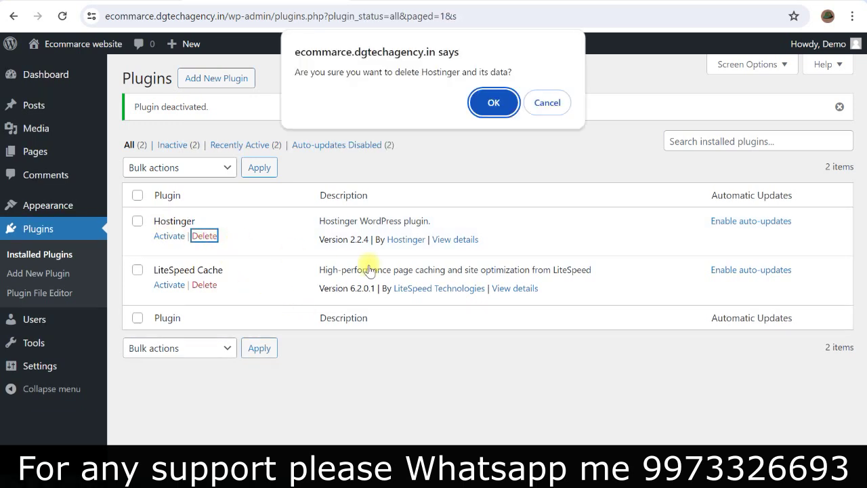
{"action": "left_click", "coordinate": [494, 103]}
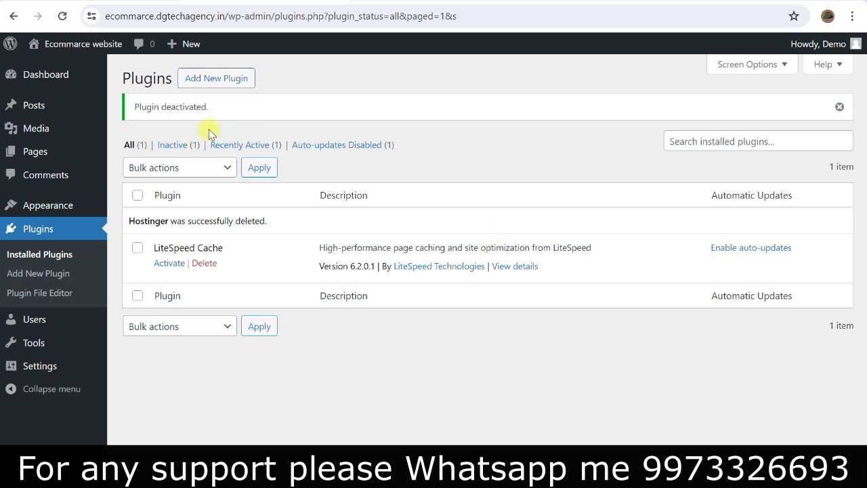
Search the plugins available to add for WooCommerce and install the WooCommerce plugin by Automattic
{"action": "left_click", "coordinate": [199, 78]}
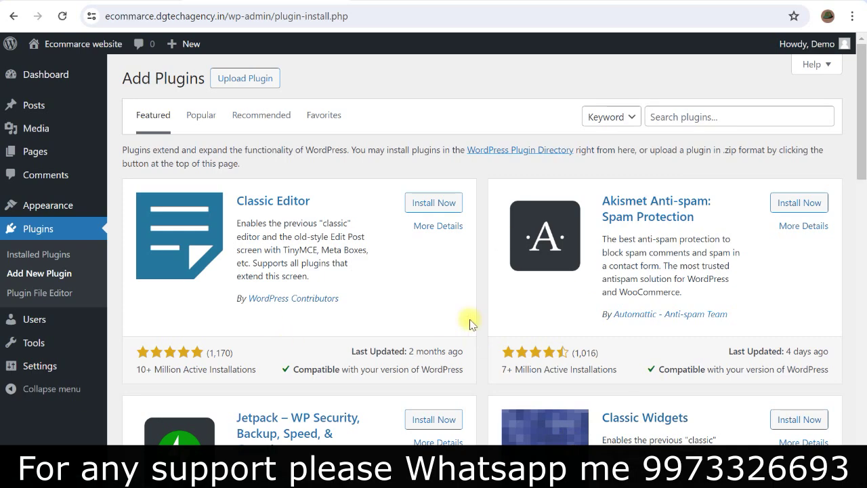
{"action": "scroll", "coordinate": [449, 304], "scroll_direction": "down", "scroll_amount": 4}
{"action": "scroll", "coordinate": [430, 300], "scroll_direction": "up", "scroll_amount": 4}
{"action": "left_click", "coordinate": [687, 117]}
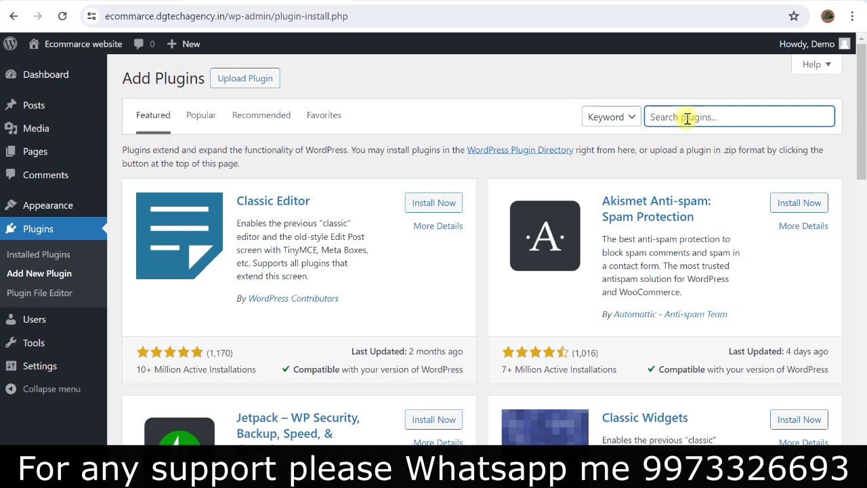
{"action": "type", "text": "WooCommerce"}
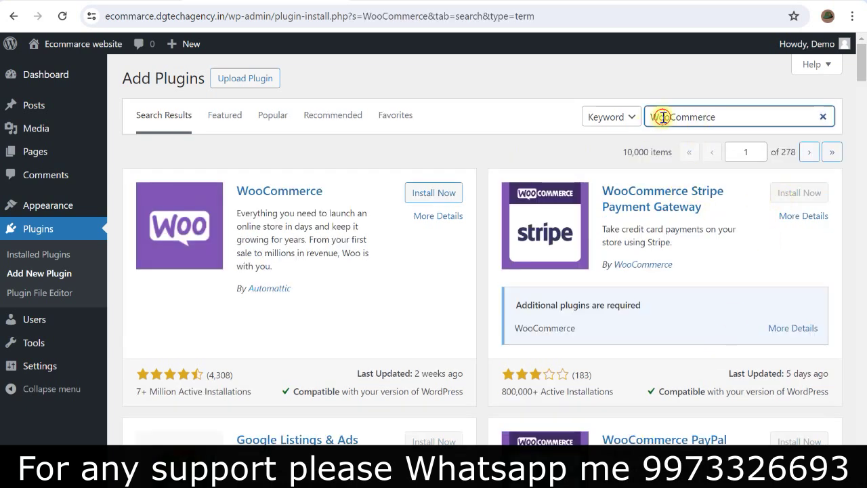
{"action": "left_click_drag", "start_coordinate": [661, 117], "coordinate": [742, 112]}
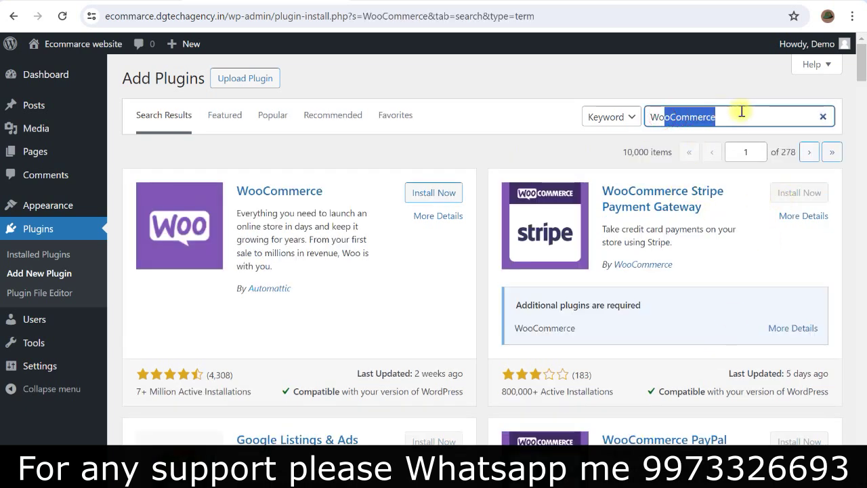
{"action": "left_click", "coordinate": [712, 120]}
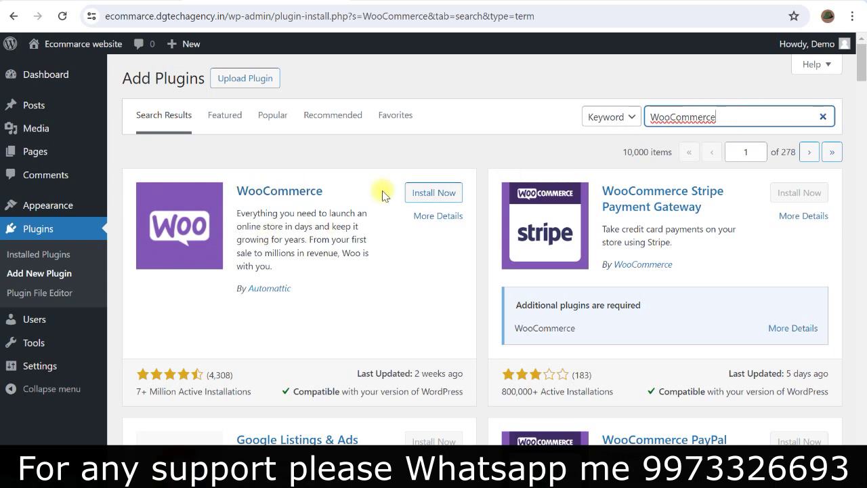
{"action": "left_click", "coordinate": [427, 194]}
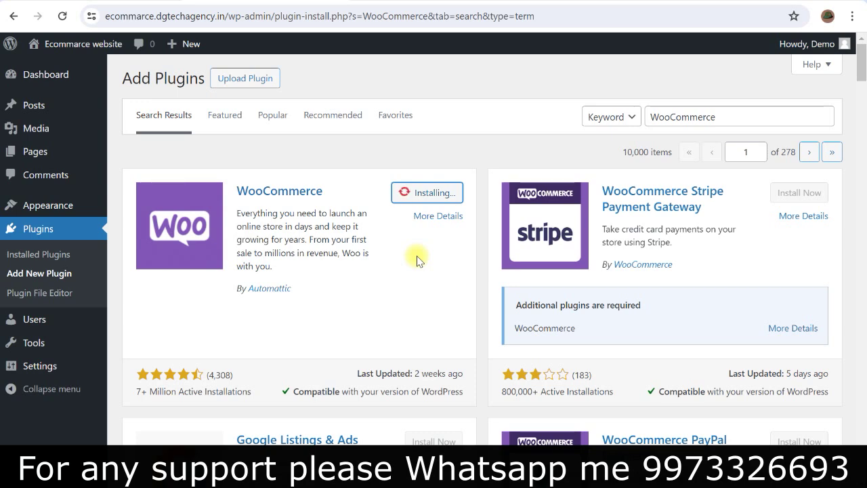
Search for "rank math" and install the Rank Math SEO with AI Best SEO Tools plugin
{"action": "scroll", "coordinate": [382, 278], "scroll_direction": "down", "scroll_amount": 5}
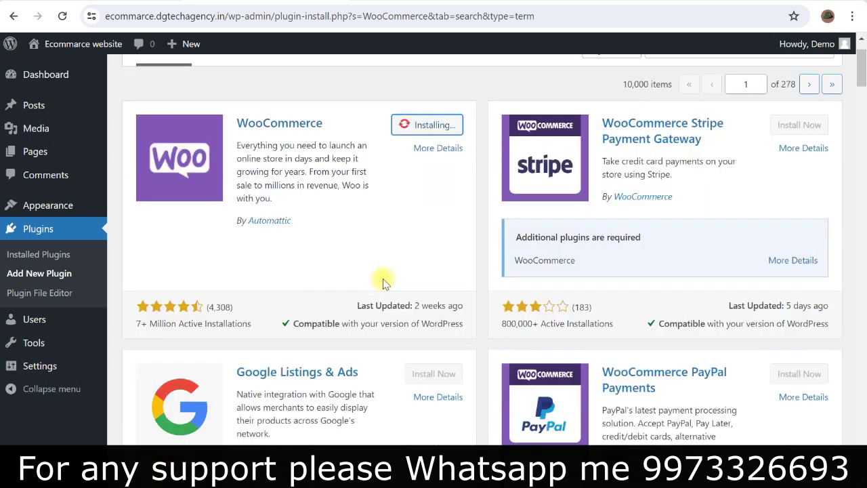
{"action": "scroll", "coordinate": [349, 289], "scroll_direction": "up", "scroll_amount": 2}
{"action": "scroll", "coordinate": [347, 290], "scroll_direction": "up", "scroll_amount": 3}
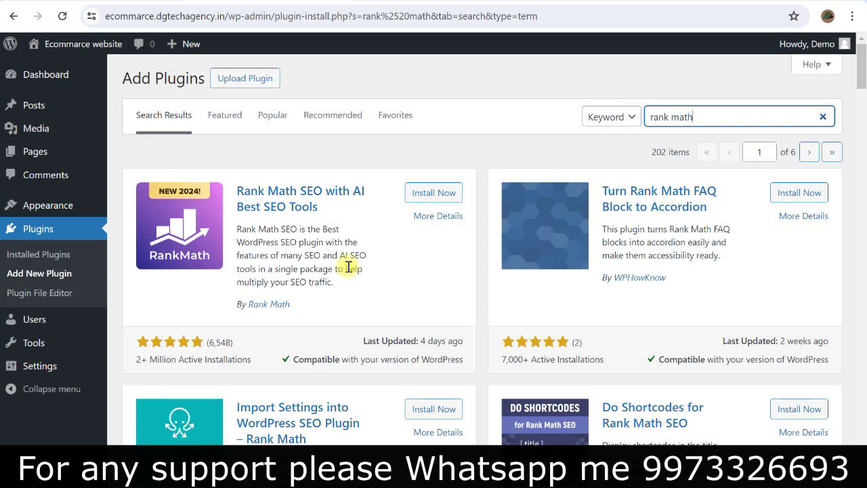
{"action": "left_click", "coordinate": [420, 193]}
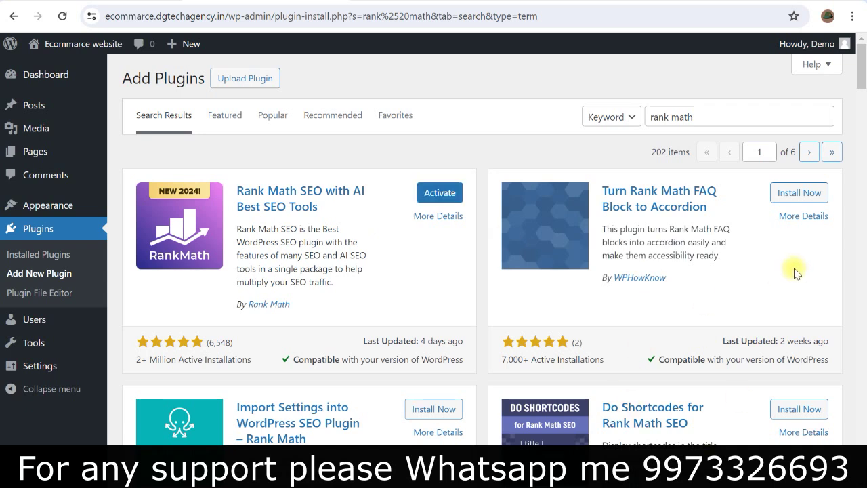
Search for "elementor" and install the Elementor Website Builder and Elementor Header & Footer Builder plugins
{"action": "left_click_drag", "start_coordinate": [736, 120], "coordinate": [650, 118]}
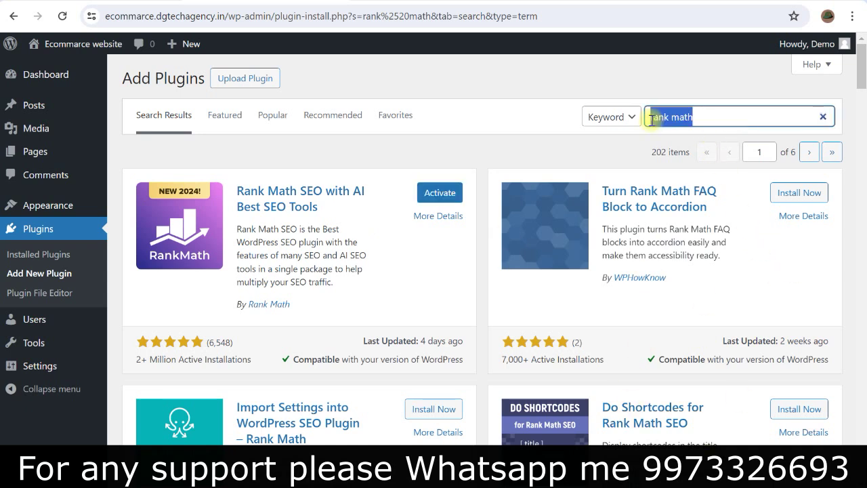
{"action": "key", "text": "BackSpace"}
{"action": "type", "text": "elementor"}
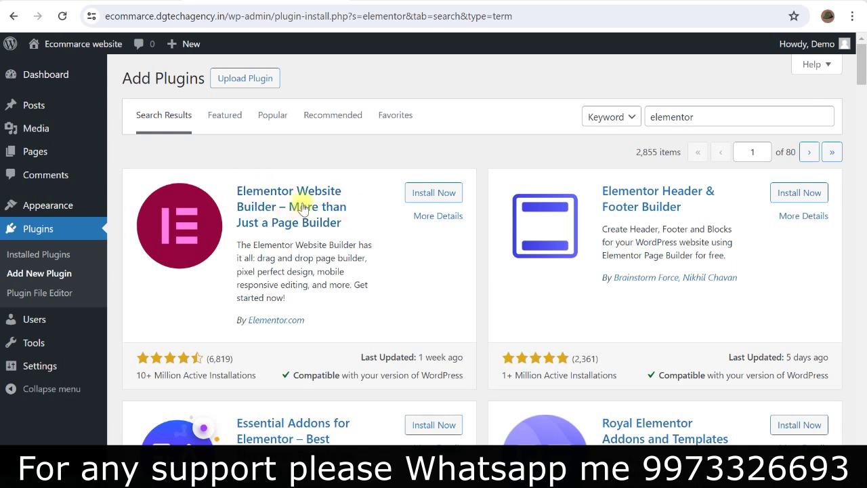
{"action": "left_click", "coordinate": [431, 192]}
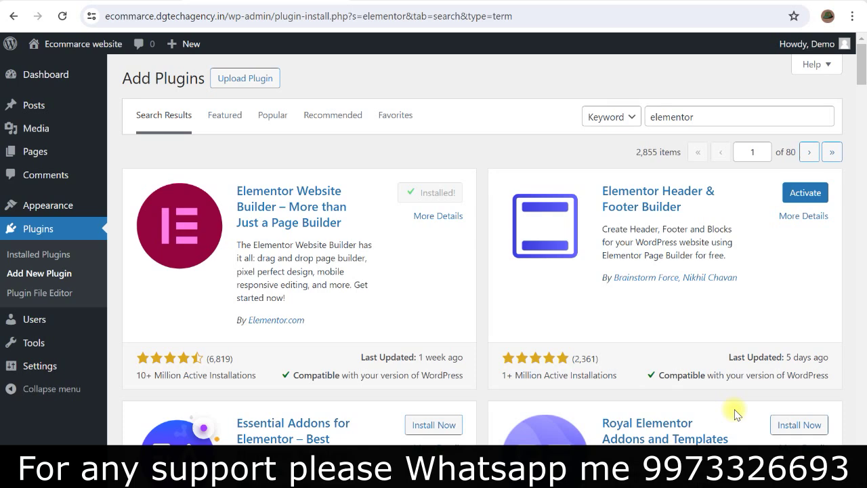
Return to the list of installed plugins
{"action": "scroll", "coordinate": [515, 319], "scroll_direction": "down", "scroll_amount": 3}
{"action": "scroll", "coordinate": [559, 343], "scroll_direction": "up", "scroll_amount": 3}
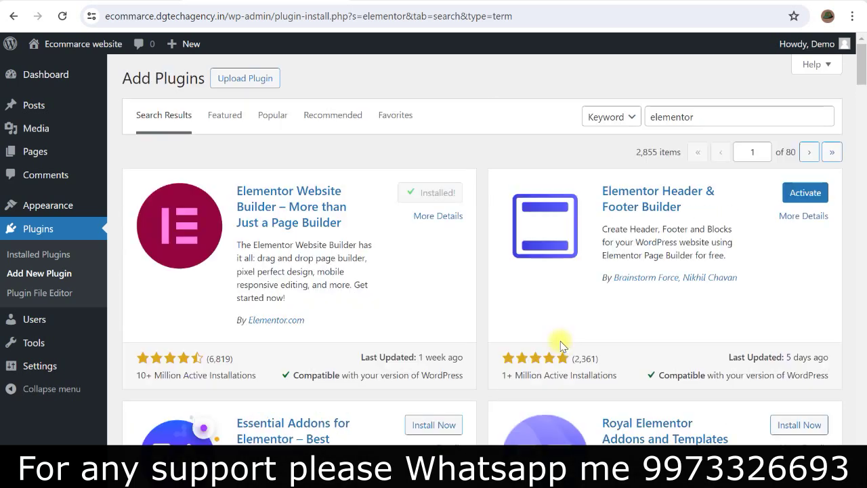
{"action": "left_click", "coordinate": [46, 256]}
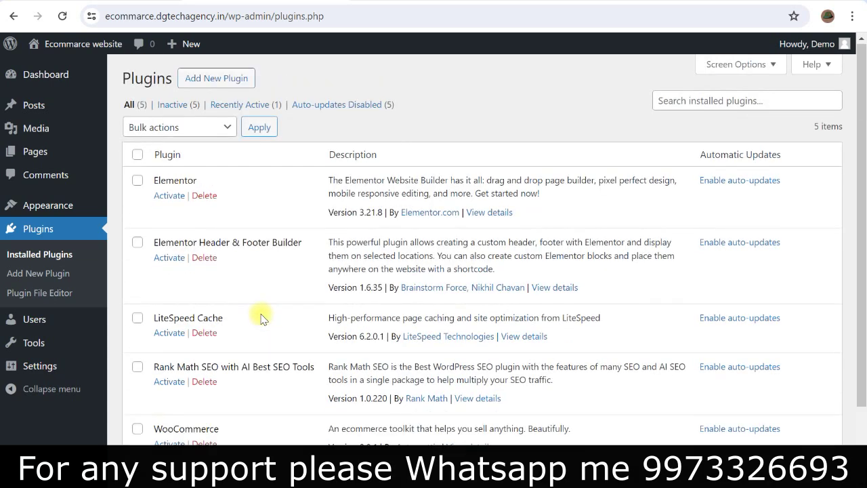
Activate all installed plugins except LiteSpeed Cache in one bulk action
{"action": "left_click", "coordinate": [138, 154]}
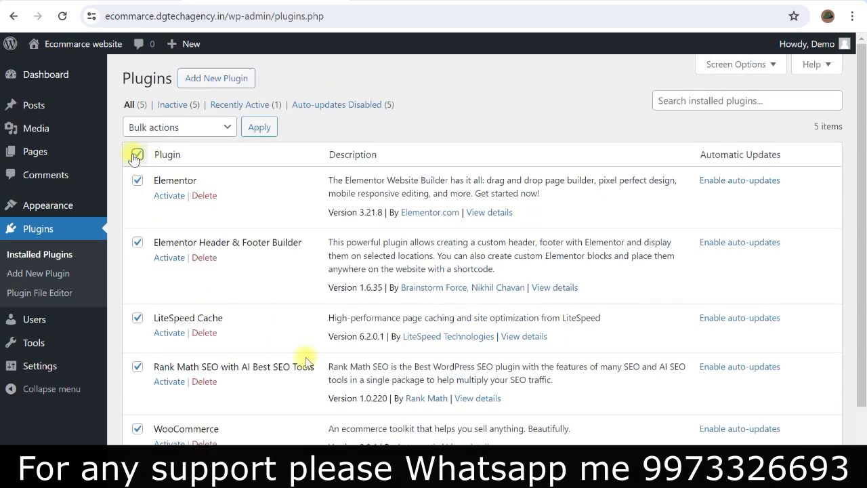
{"action": "scroll", "coordinate": [273, 389], "scroll_direction": "down", "scroll_amount": 2}
{"action": "scroll", "coordinate": [230, 291], "scroll_direction": "up", "scroll_amount": 1}
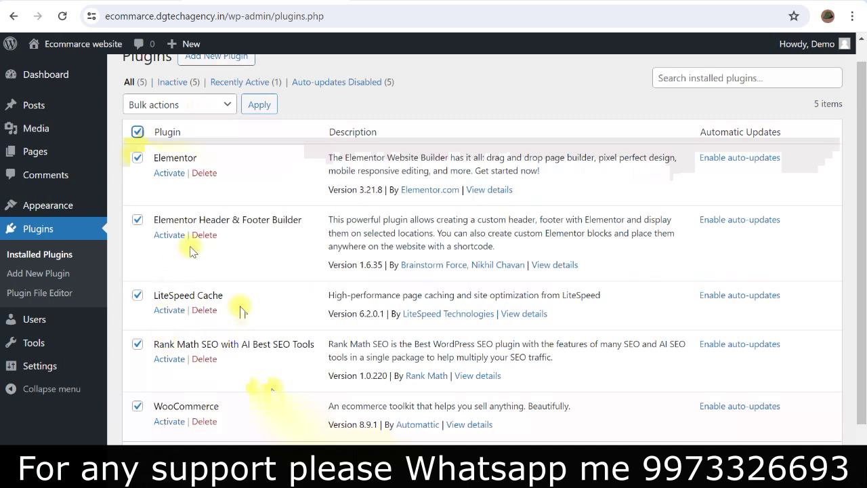
{"action": "left_click", "coordinate": [138, 295]}
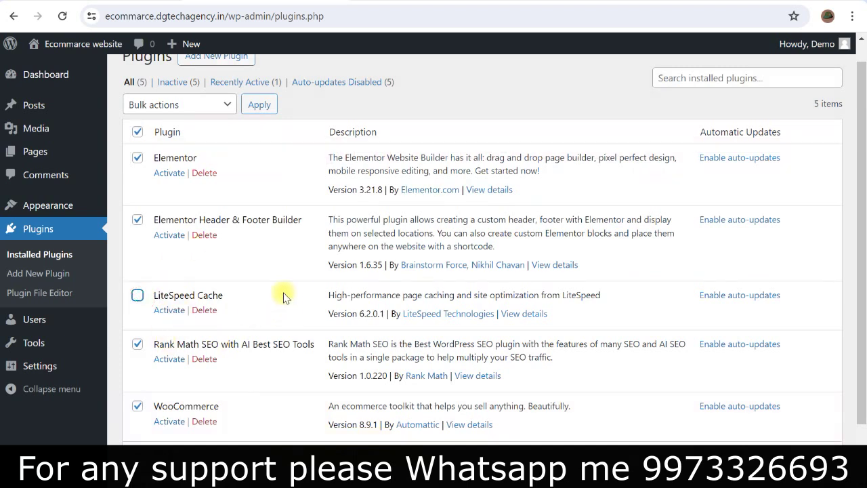
{"action": "scroll", "coordinate": [271, 291], "scroll_direction": "up", "scroll_amount": 1}
{"action": "left_click", "coordinate": [188, 130]}
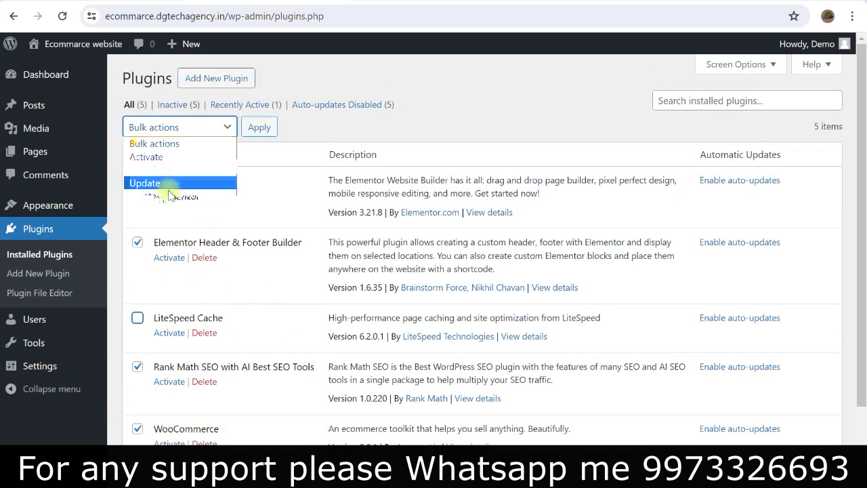
{"action": "left_click", "coordinate": [150, 171]}
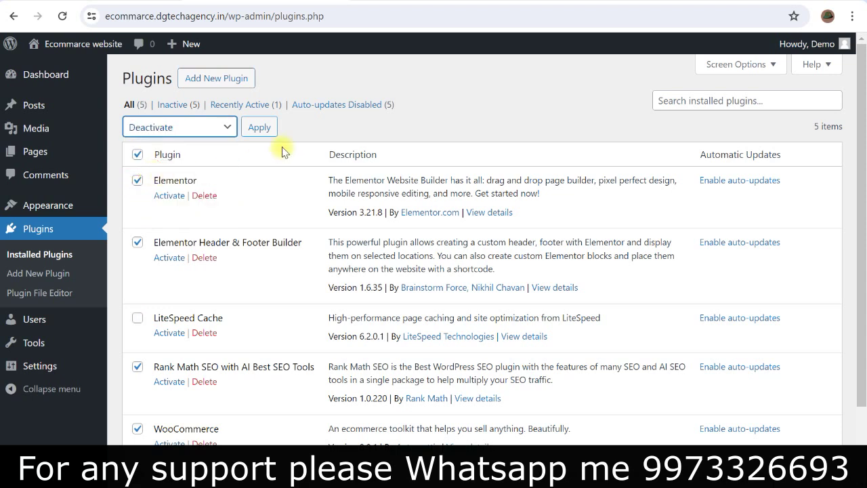
{"action": "left_click", "coordinate": [164, 127]}
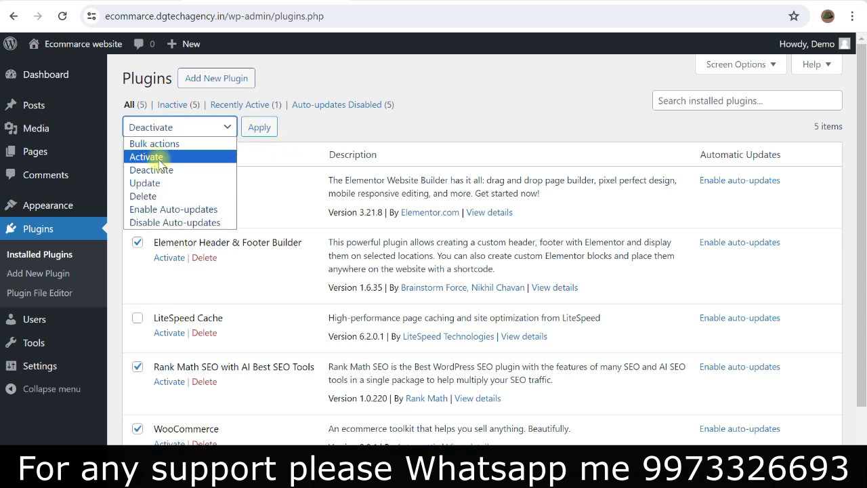
{"action": "left_click", "coordinate": [166, 156]}
{"action": "left_click", "coordinate": [254, 129]}
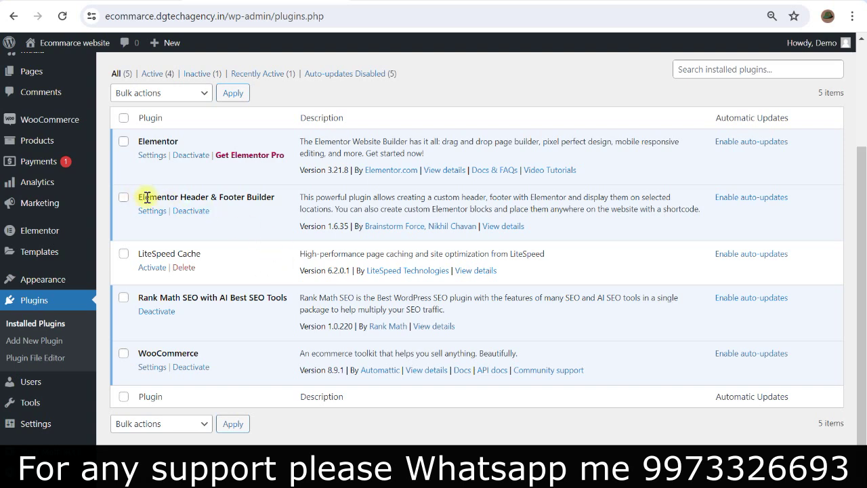
Deactivate the Elementor Header & Footer Builder plugin and dismiss the notice about outdated WooCommerce template files
{"action": "left_click_drag", "start_coordinate": [145, 196], "coordinate": [265, 196]}
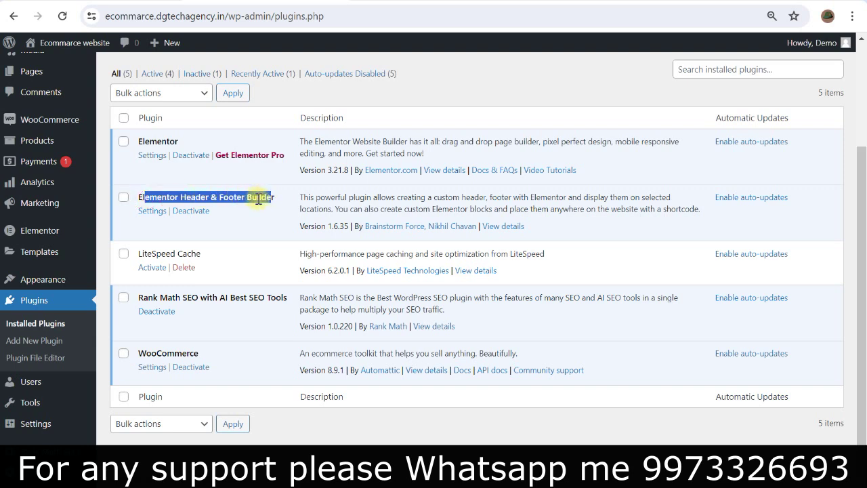
{"action": "left_click", "coordinate": [257, 198]}
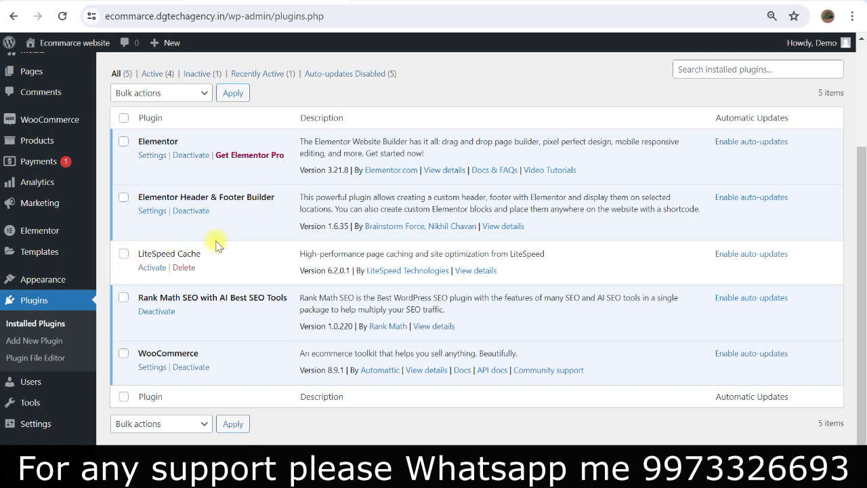
{"action": "left_click", "coordinate": [190, 211]}
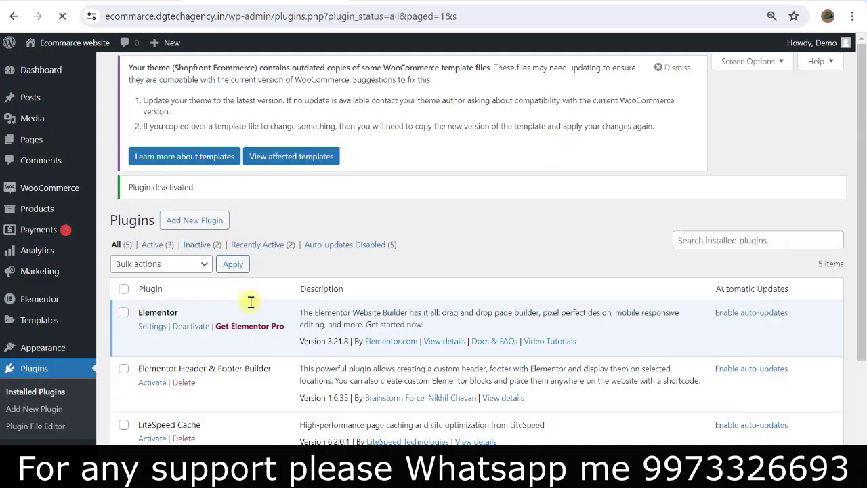
{"action": "scroll", "coordinate": [186, 324], "scroll_direction": "down", "scroll_amount": 2}
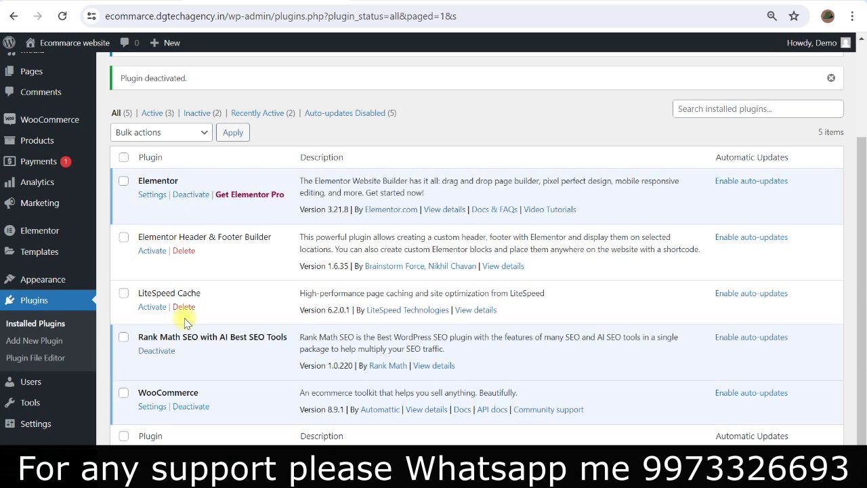
{"action": "scroll", "coordinate": [187, 323], "scroll_direction": "up", "scroll_amount": 2}
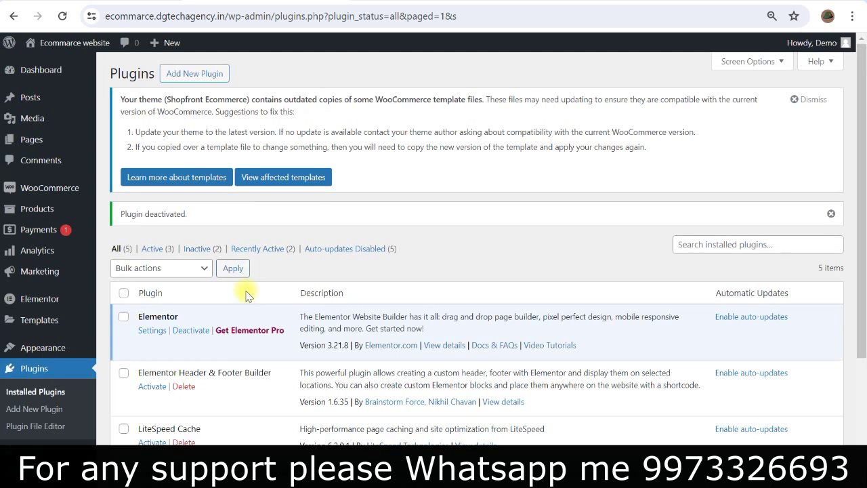
{"action": "left_click", "coordinate": [808, 100]}
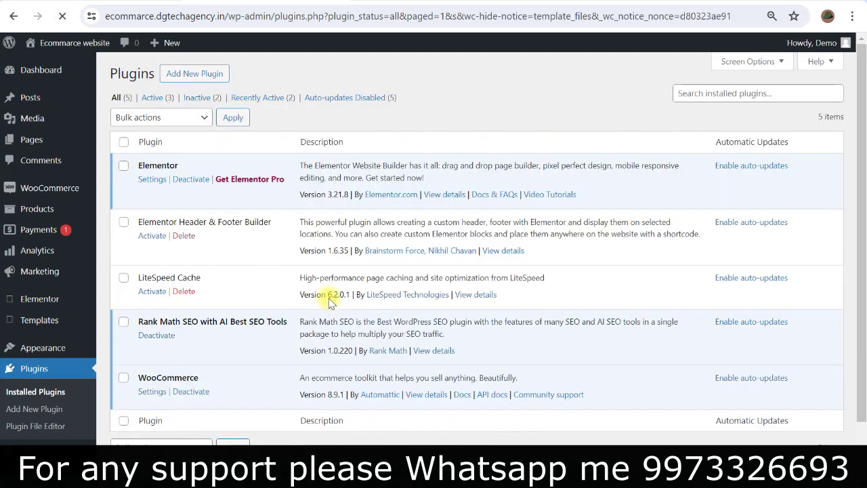
Hide every box on the WordPress dashboard, from WooCommerce Setup and Elementor Overview to Quick Draft and WordPress Events and News
{"action": "left_click", "coordinate": [52, 75]}
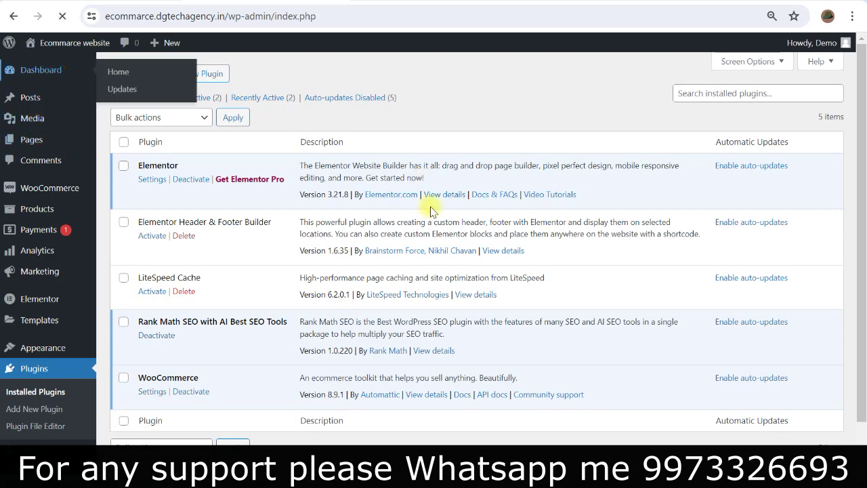
{"action": "scroll", "coordinate": [339, 298], "scroll_direction": "down", "scroll_amount": 5}
{"action": "scroll", "coordinate": [766, 111], "scroll_direction": "up", "scroll_amount": 5}
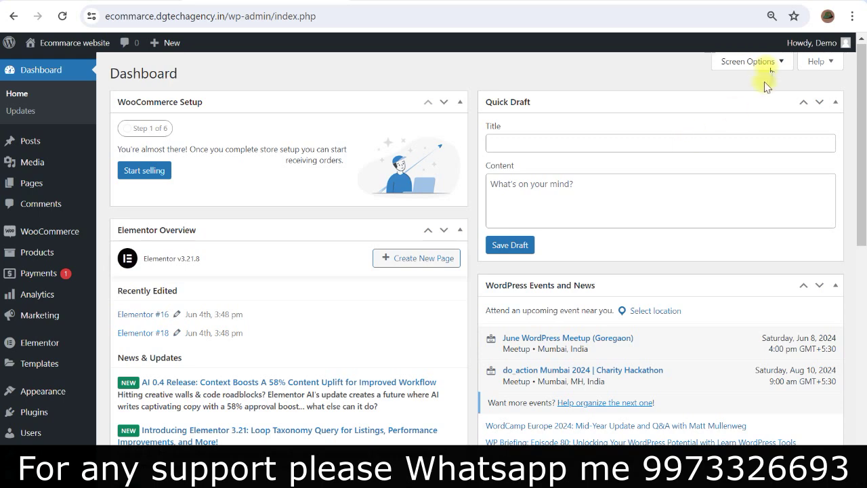
{"action": "left_click", "coordinate": [754, 62]}
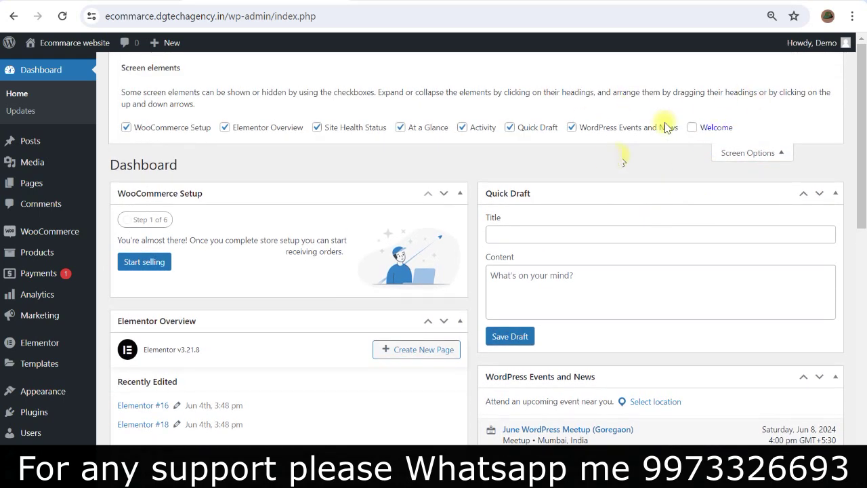
{"action": "left_click", "coordinate": [644, 129]}
{"action": "left_click", "coordinate": [513, 128]}
{"action": "left_click", "coordinate": [481, 128]}
{"action": "left_click", "coordinate": [430, 128]}
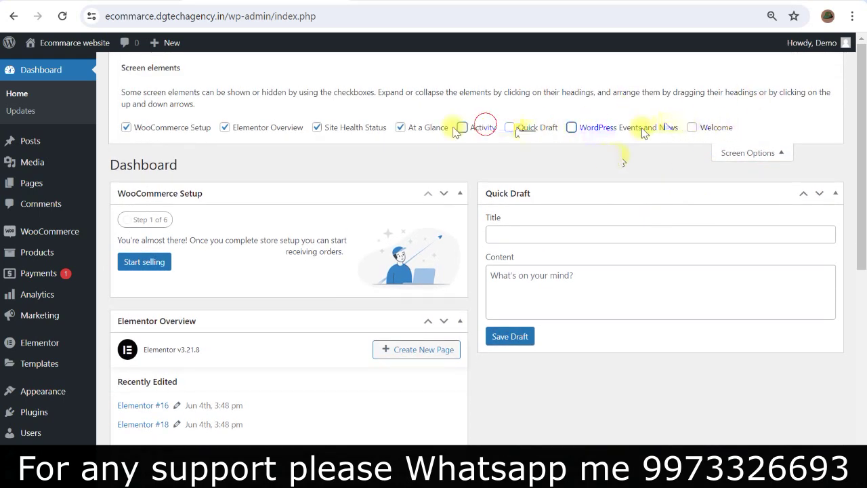
{"action": "left_click", "coordinate": [347, 130]}
{"action": "left_click", "coordinate": [225, 127]}
{"action": "left_click", "coordinate": [182, 129]}
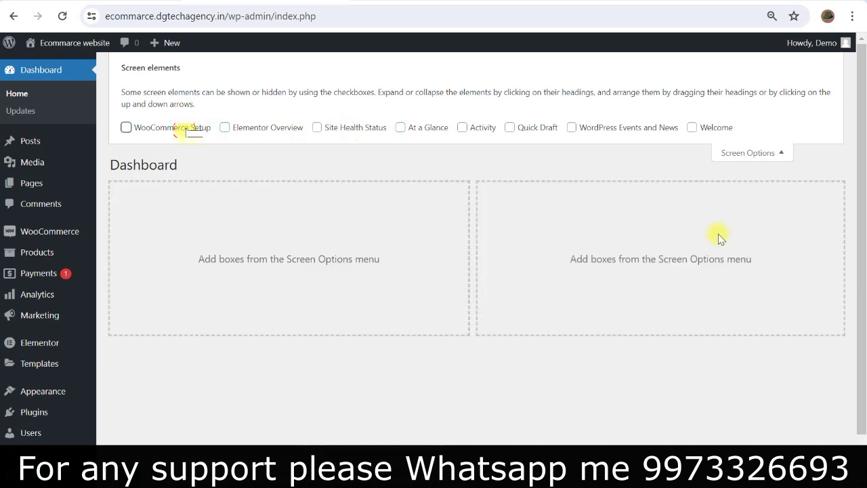
{"action": "left_click", "coordinate": [754, 155]}
{"action": "left_click", "coordinate": [348, 329]}
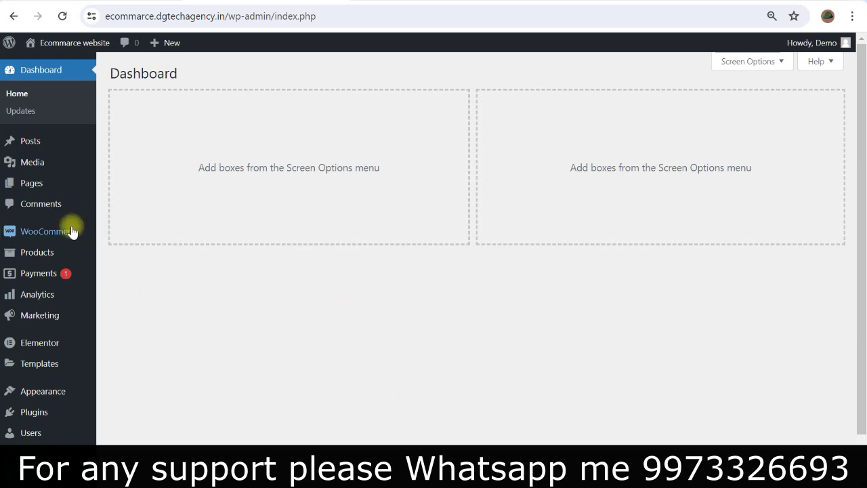
Start the WooCommerce store setup and continue with "I'm just starting my business" as the profile
{"action": "left_click", "coordinate": [42, 232]}
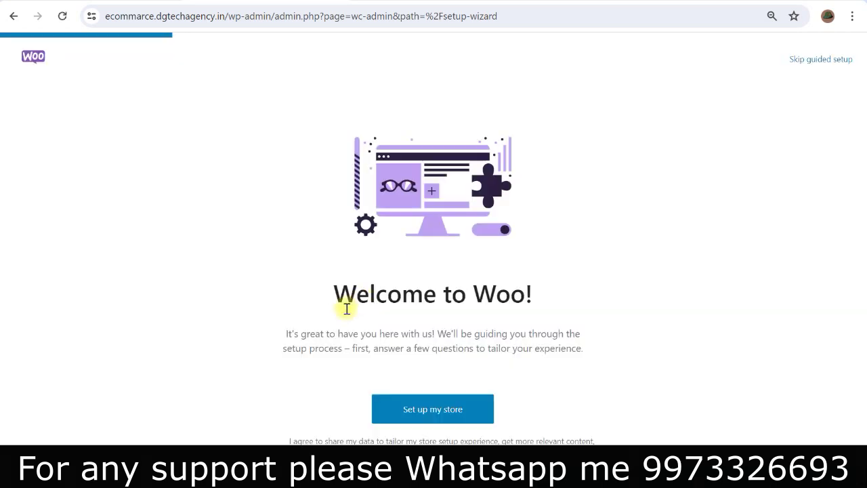
{"action": "left_click", "coordinate": [434, 412]}
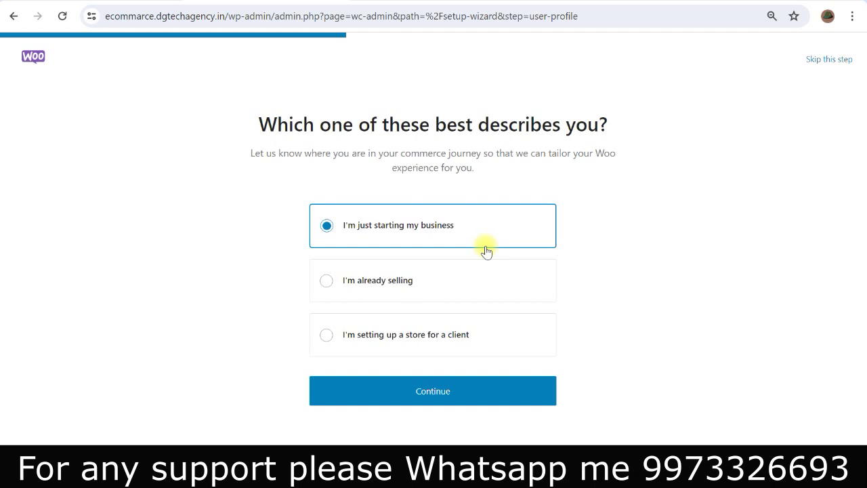
{"action": "left_click", "coordinate": [434, 396]}
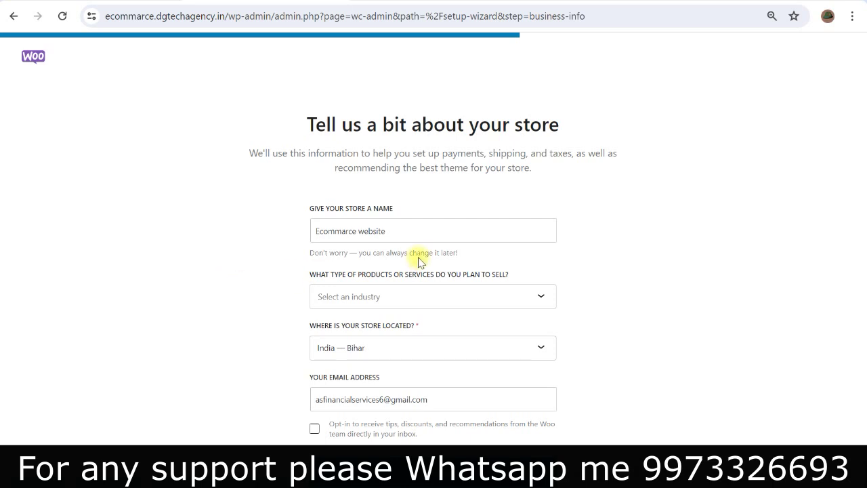
Set the store's product type to Other and opt in to receive tips from the Woo team
{"action": "left_click", "coordinate": [381, 298]}
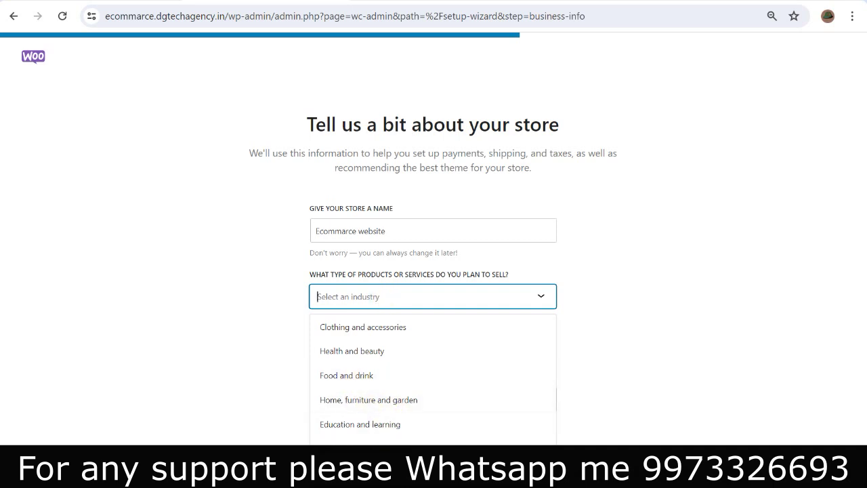
{"action": "left_click", "coordinate": [359, 465]}
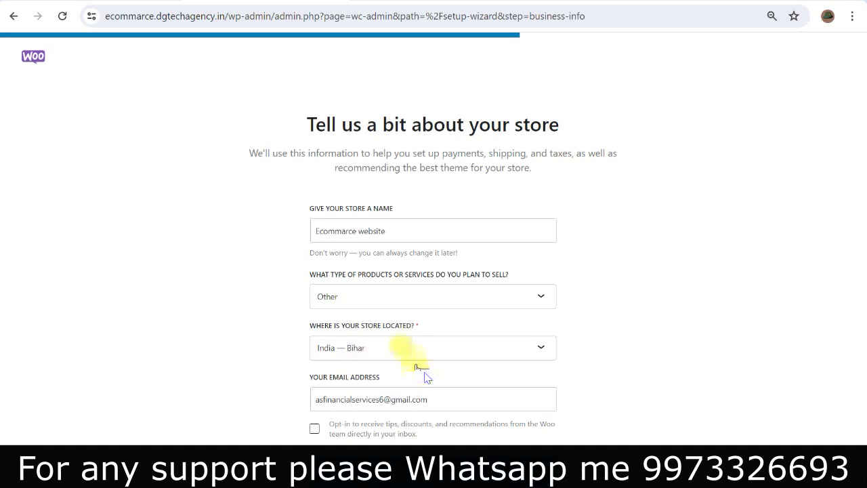
{"action": "left_click", "coordinate": [316, 429]}
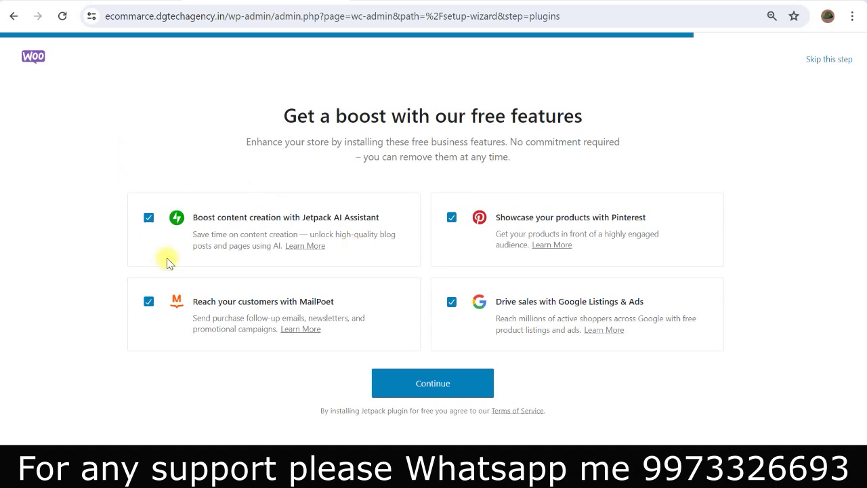
Deselect the Jetpack AI Assistant, Pinterest, Google Listings & Ads and MailPoet features and finish the store setup
{"action": "left_click", "coordinate": [149, 217]}
{"action": "left_click", "coordinate": [448, 217]}
{"action": "left_click", "coordinate": [452, 302]}
{"action": "left_click", "coordinate": [147, 303]}
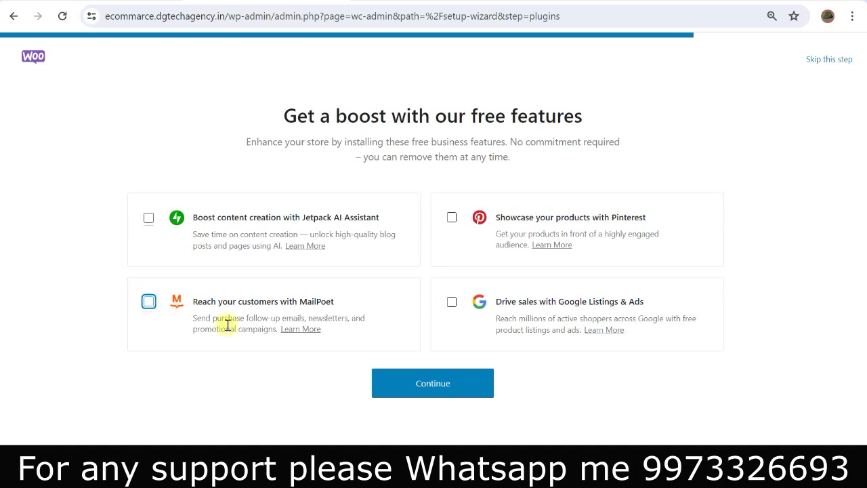
{"action": "left_click", "coordinate": [469, 384]}
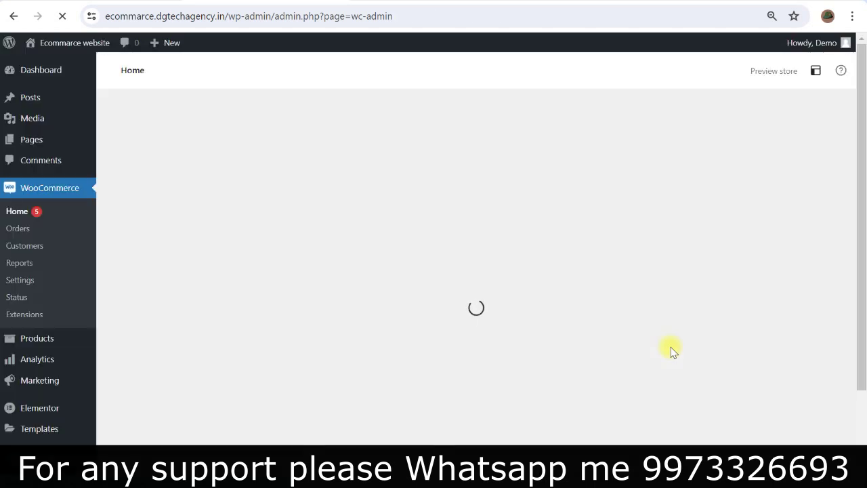
Open Rank Math SEO and skip connecting a free account
{"action": "scroll", "coordinate": [441, 316], "scroll_direction": "down", "scroll_amount": 1}
{"action": "scroll", "coordinate": [441, 317], "scroll_direction": "up", "scroll_amount": 1}
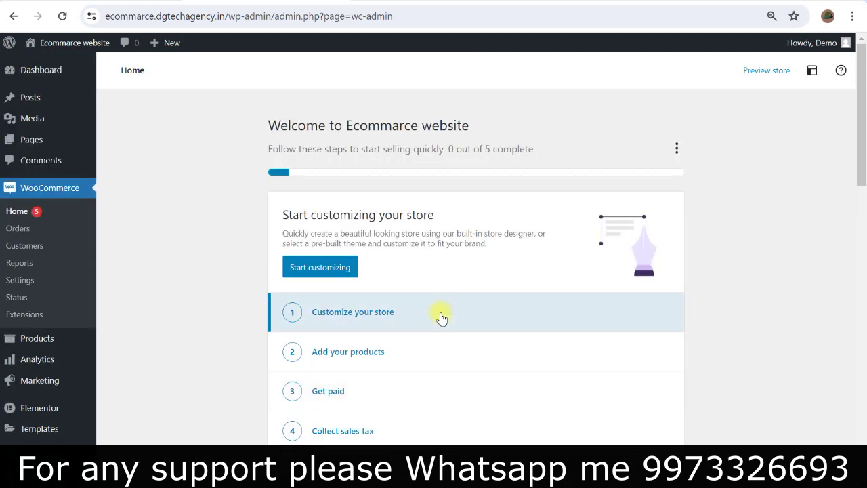
{"action": "scroll", "coordinate": [441, 316], "scroll_direction": "down", "scroll_amount": 1}
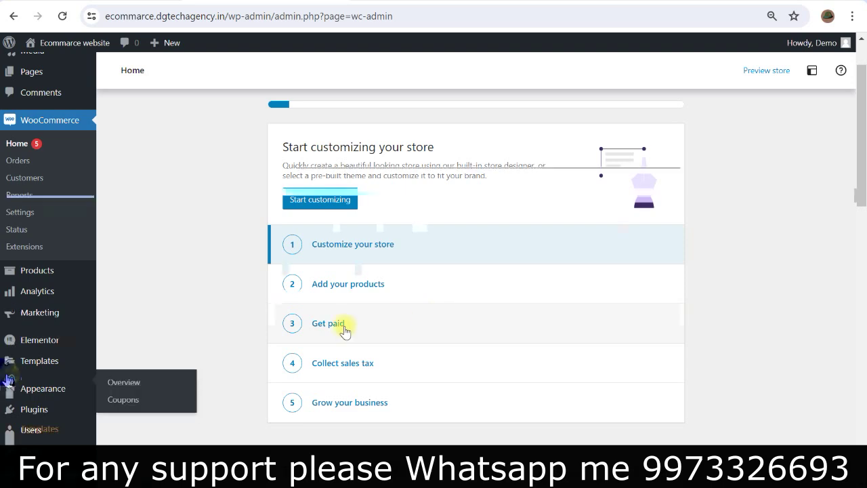
{"action": "scroll", "coordinate": [16, 339], "scroll_direction": "up", "scroll_amount": 1}
{"action": "scroll", "coordinate": [58, 383], "scroll_direction": "down", "scroll_amount": 2}
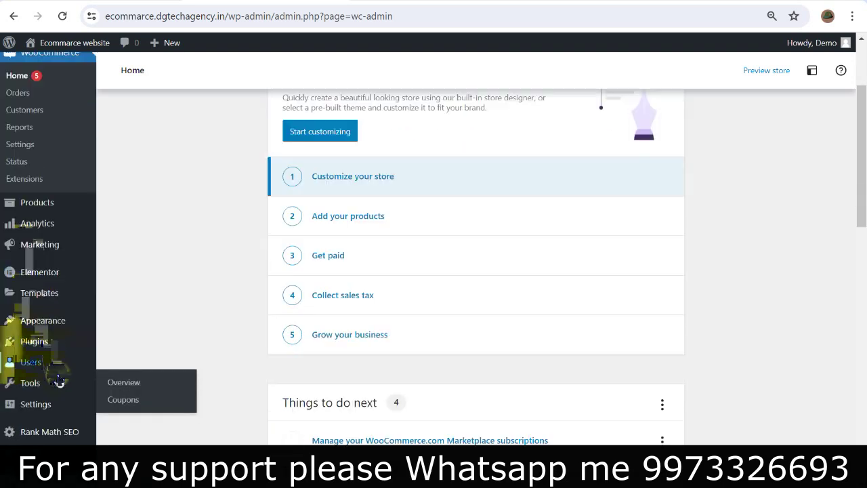
{"action": "left_click", "coordinate": [38, 432]}
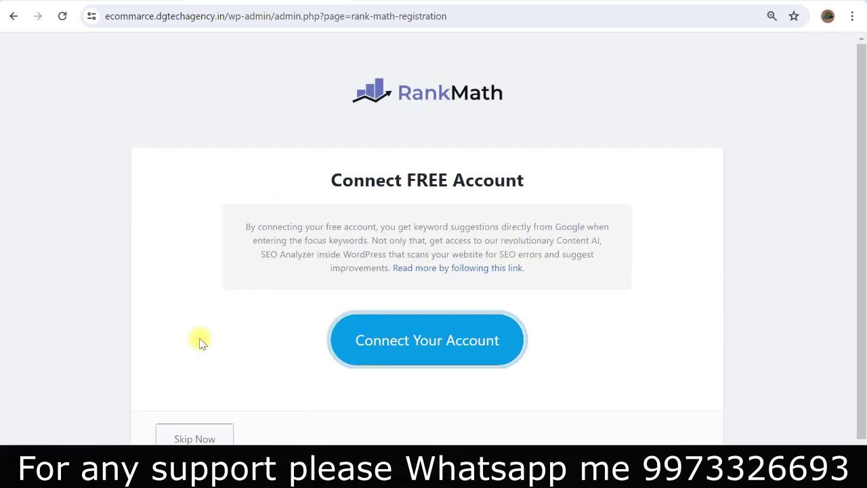
{"action": "scroll", "coordinate": [200, 343], "scroll_direction": "down", "scroll_amount": 1}
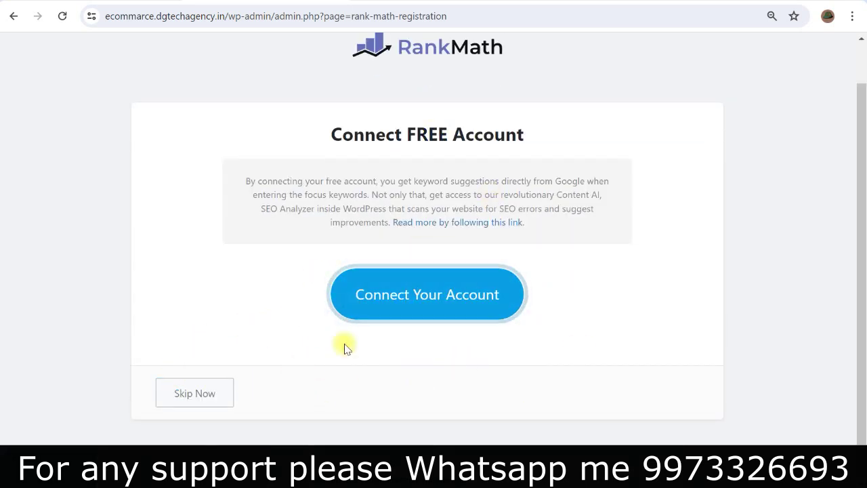
{"action": "left_click", "coordinate": [190, 395]}
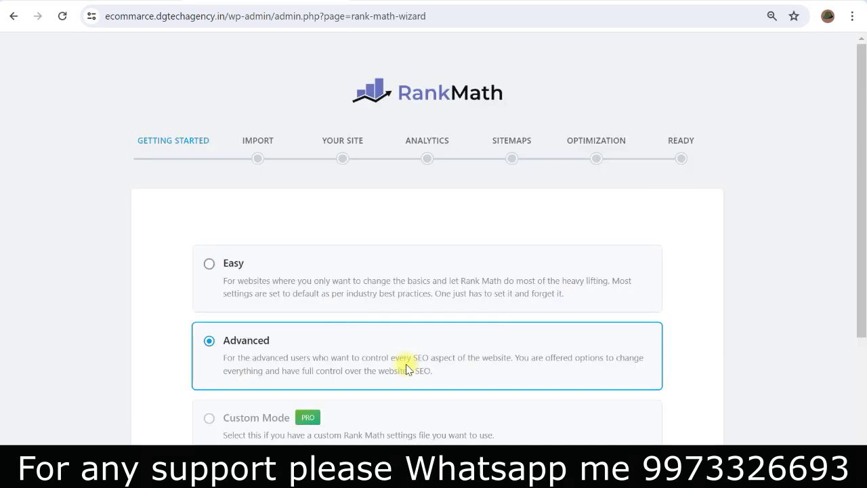
Leave the Rank Math setup wizard for its dashboard and dismiss the notice about new post types
{"action": "scroll", "coordinate": [406, 366], "scroll_direction": "down", "scroll_amount": 3}
{"action": "left_click", "coordinate": [427, 349]}
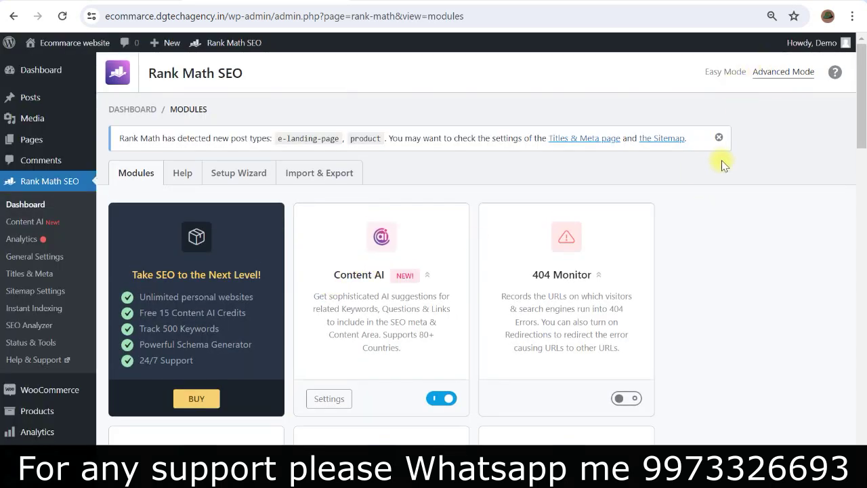
{"action": "left_click", "coordinate": [719, 138]}
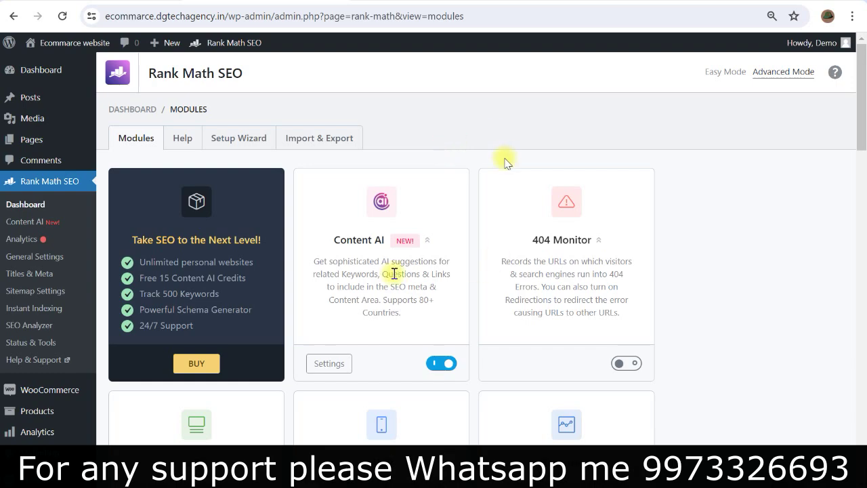
{"action": "scroll", "coordinate": [384, 265], "scroll_direction": "down", "scroll_amount": 4}
{"action": "scroll", "coordinate": [379, 285], "scroll_direction": "down", "scroll_amount": 6}
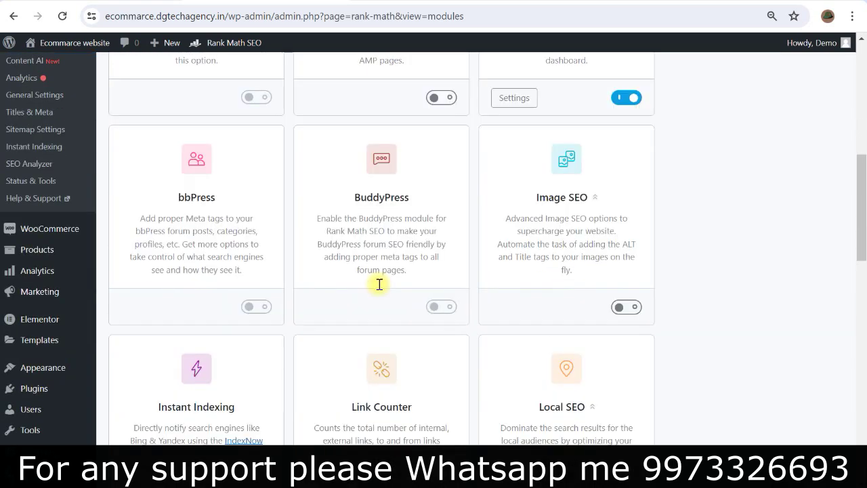
{"action": "scroll", "coordinate": [396, 303], "scroll_direction": "up", "scroll_amount": 10}
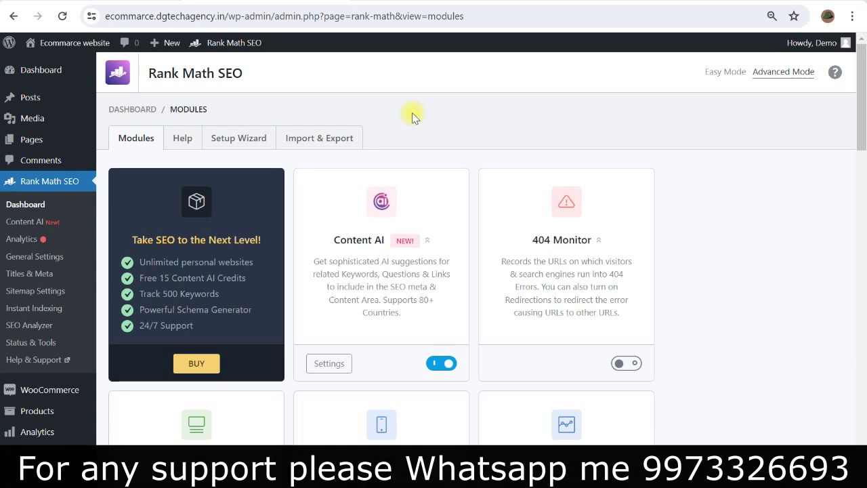
Start adding a new product to the WooCommerce store
{"action": "scroll", "coordinate": [58, 325], "scroll_direction": "down", "scroll_amount": 4}
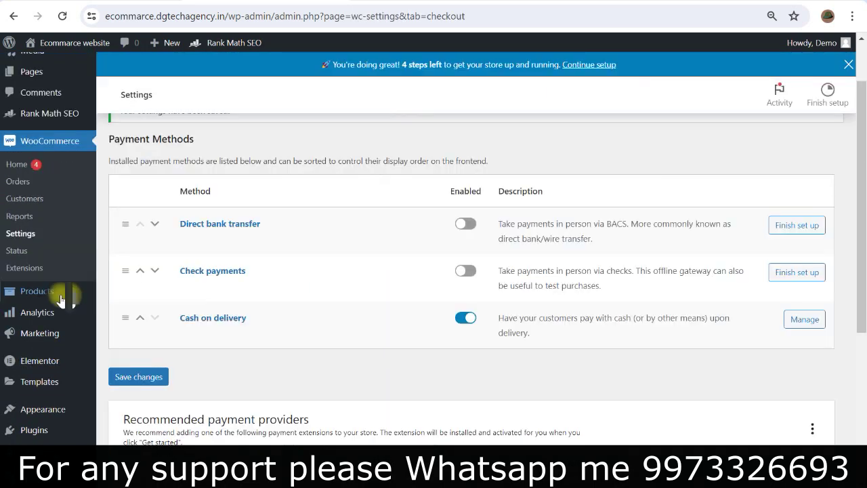
{"action": "mouse_move", "coordinate": [29, 295]}
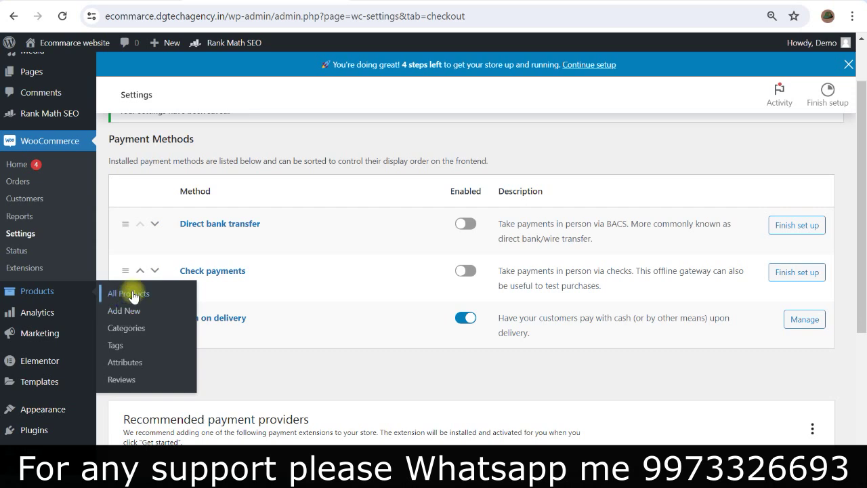
{"action": "left_click", "coordinate": [126, 311]}
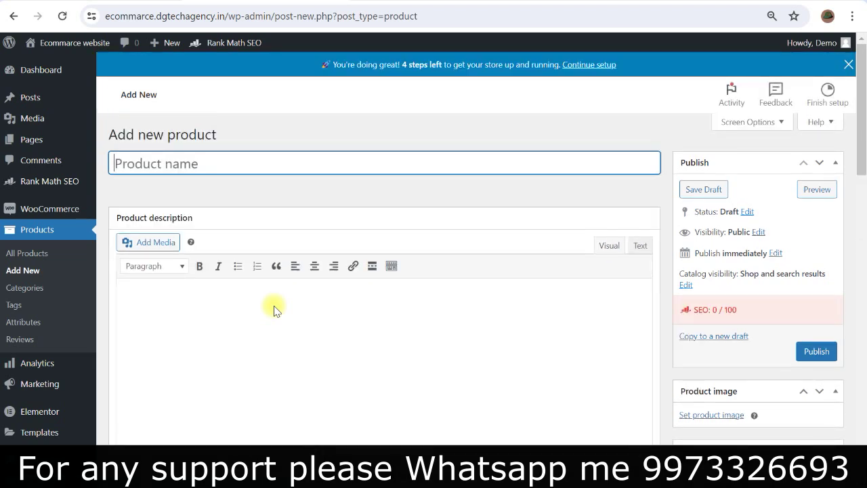
{"action": "left_click", "coordinate": [467, 351]}
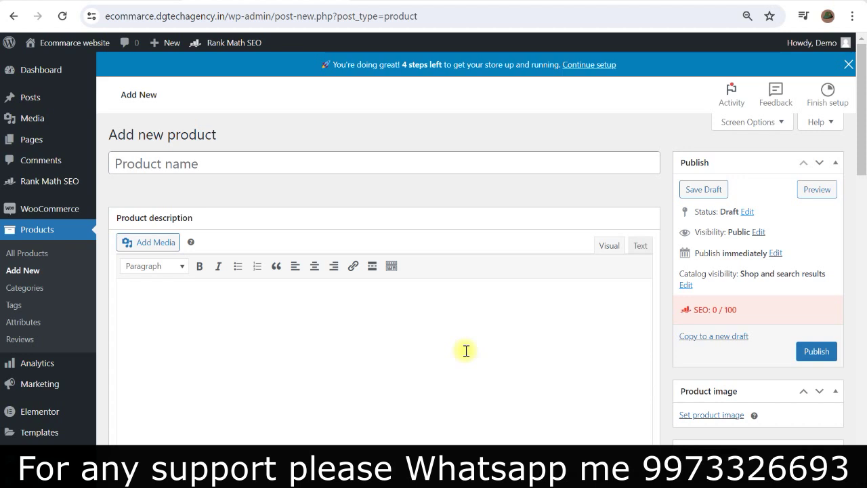
{"action": "left_click", "coordinate": [180, 164]}
{"action": "left_click", "coordinate": [233, 329]}
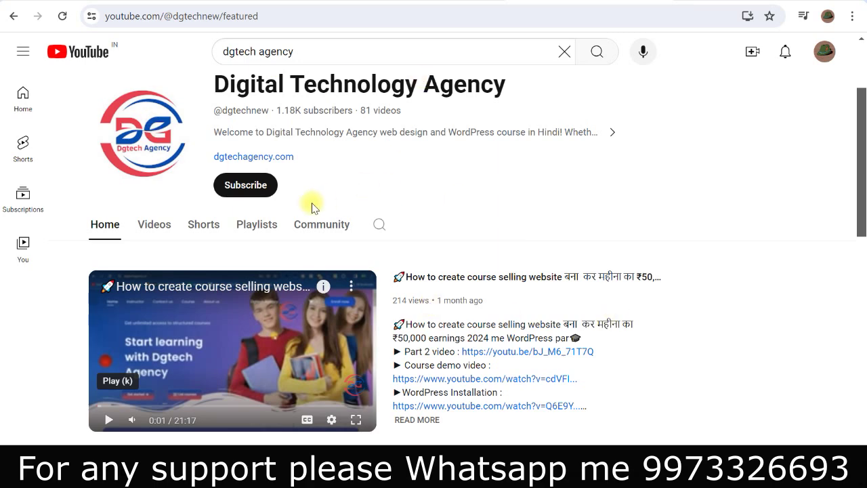
Search the Digital Technology Agency channel on YouTube for "seo" videos
{"action": "scroll", "coordinate": [312, 203], "scroll_direction": "down", "scroll_amount": 1}
{"action": "scroll", "coordinate": [288, 207], "scroll_direction": "up", "scroll_amount": 2}
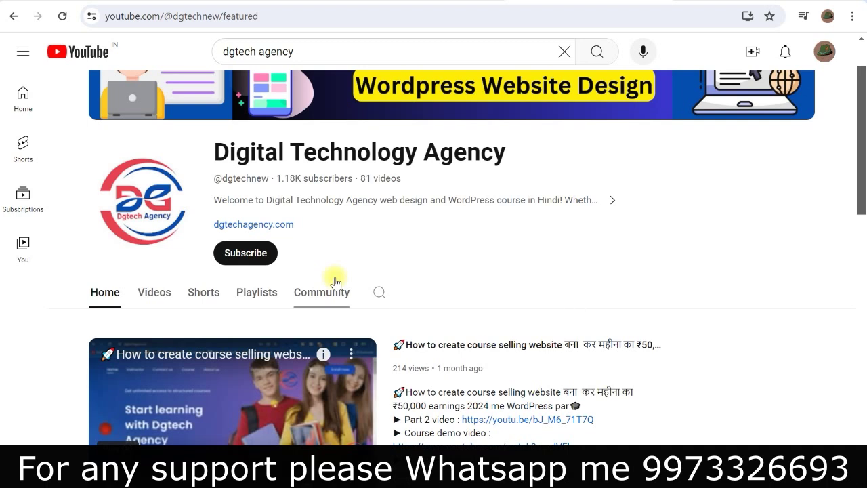
{"action": "left_click", "coordinate": [380, 292]}
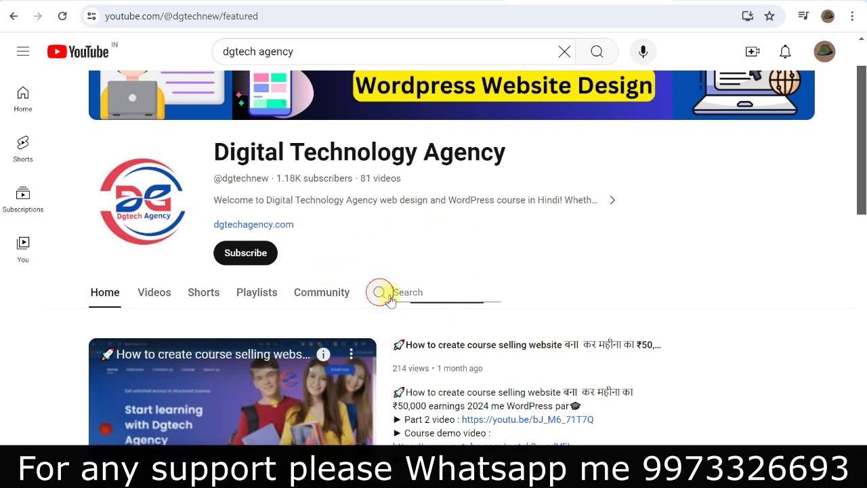
{"action": "left_click", "coordinate": [411, 292]}
{"action": "type", "text": "seo"}
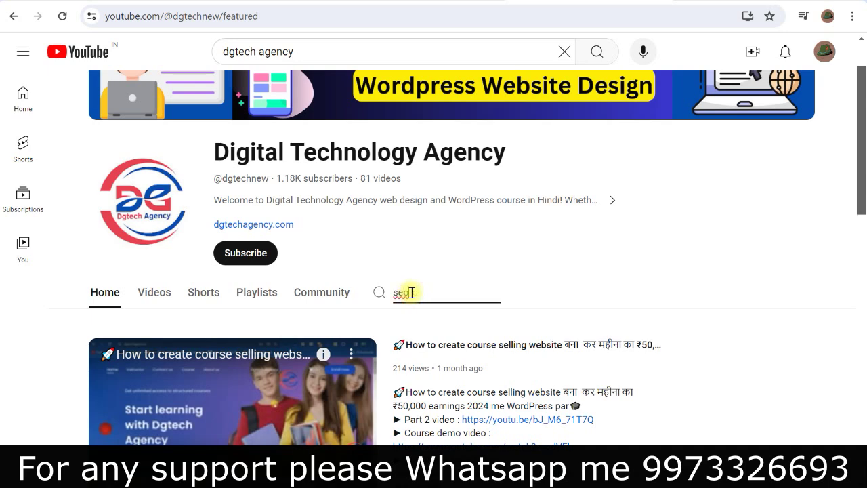
{"action": "key", "text": "Return"}
{"action": "scroll", "coordinate": [412, 296], "scroll_direction": "down", "scroll_amount": 3}
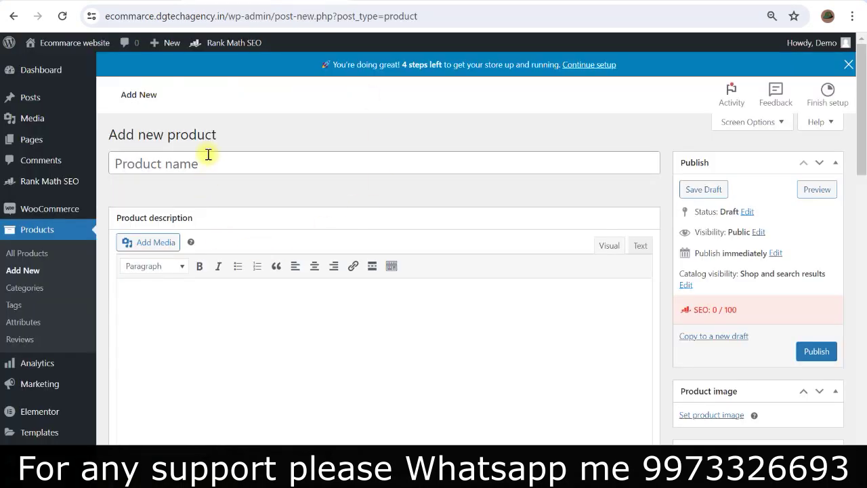
Look over the new product form's name, description, product data, image and category sections
{"action": "left_click", "coordinate": [208, 154]}
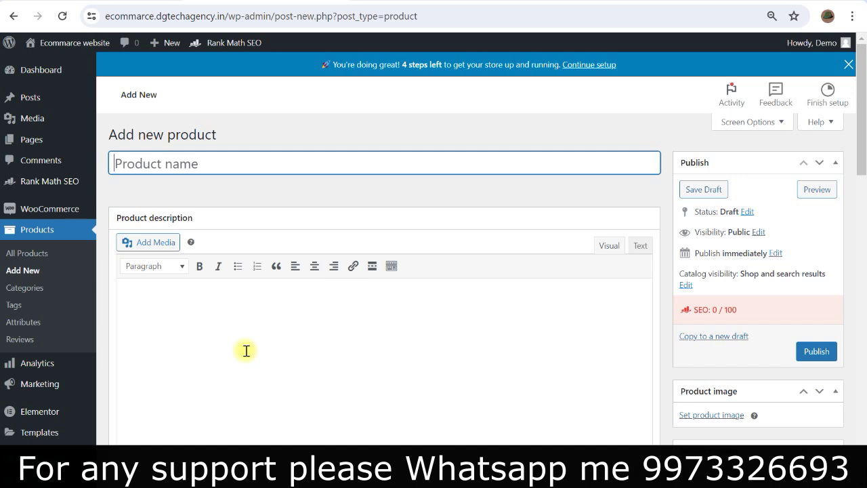
{"action": "left_click", "coordinate": [226, 200]}
{"action": "scroll", "coordinate": [325, 359], "scroll_direction": "down", "scroll_amount": 4}
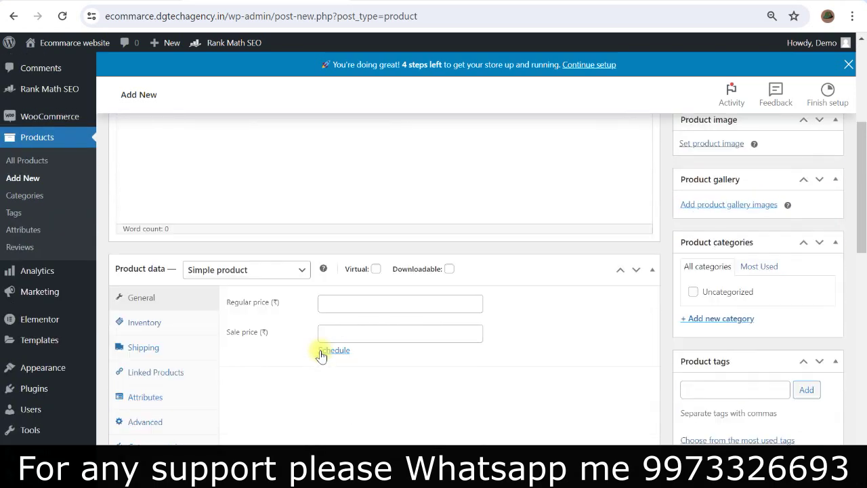
{"action": "scroll", "coordinate": [322, 372], "scroll_direction": "up", "scroll_amount": 2}
{"action": "scroll", "coordinate": [322, 378], "scroll_direction": "down", "scroll_amount": 3}
{"action": "scroll", "coordinate": [324, 383], "scroll_direction": "up", "scroll_amount": 5}
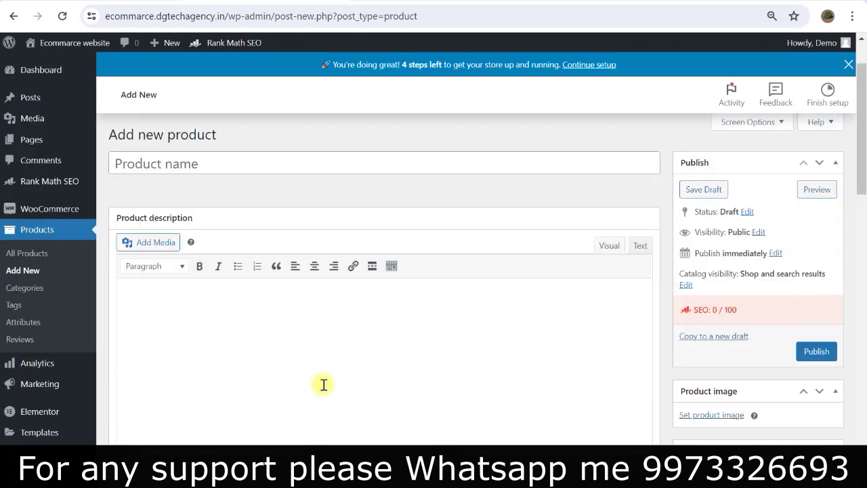
{"action": "scroll", "coordinate": [341, 403], "scroll_direction": "down", "scroll_amount": 1}
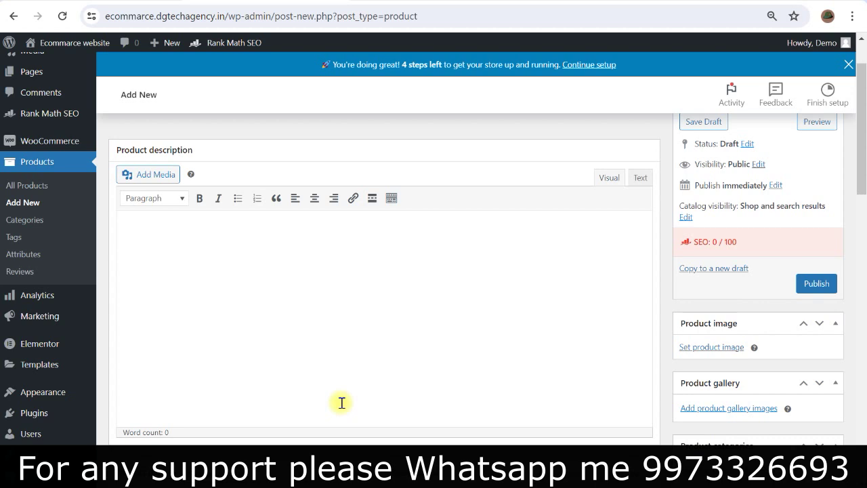
{"action": "scroll", "coordinate": [325, 380], "scroll_direction": "up", "scroll_amount": 1}
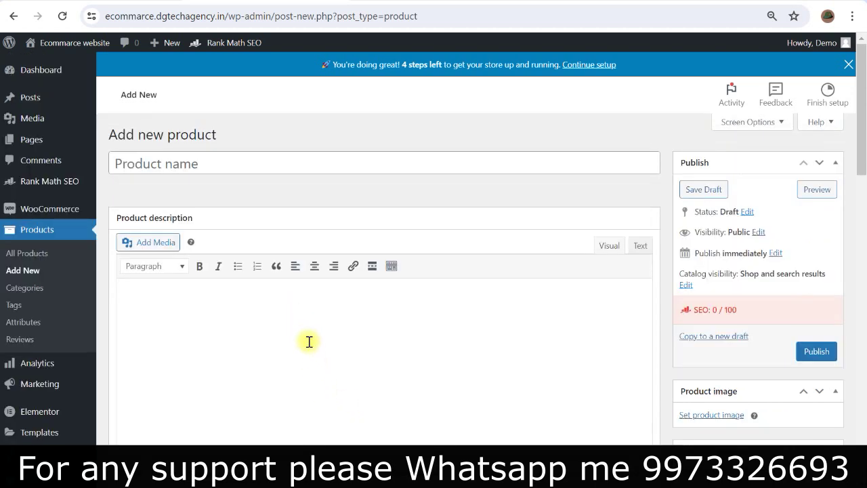
Name the product Samsung Powerbank
{"action": "left_click", "coordinate": [227, 167]}
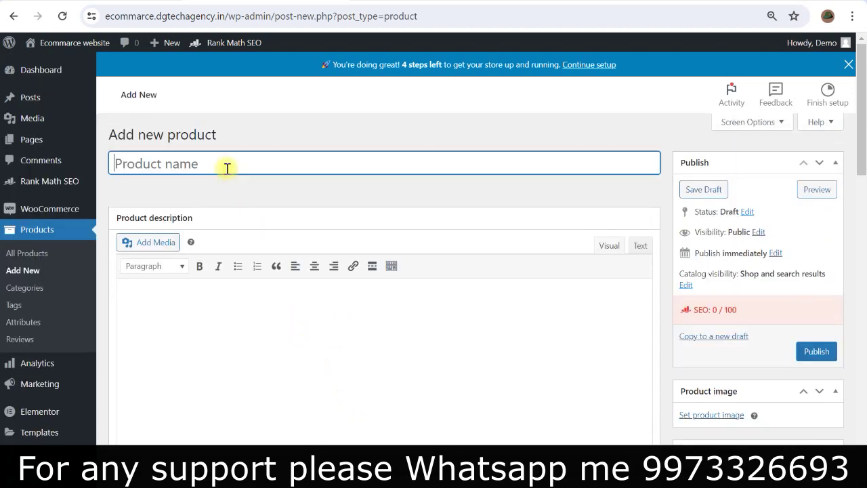
{"action": "type", "text": "Samsung PowerBank"}
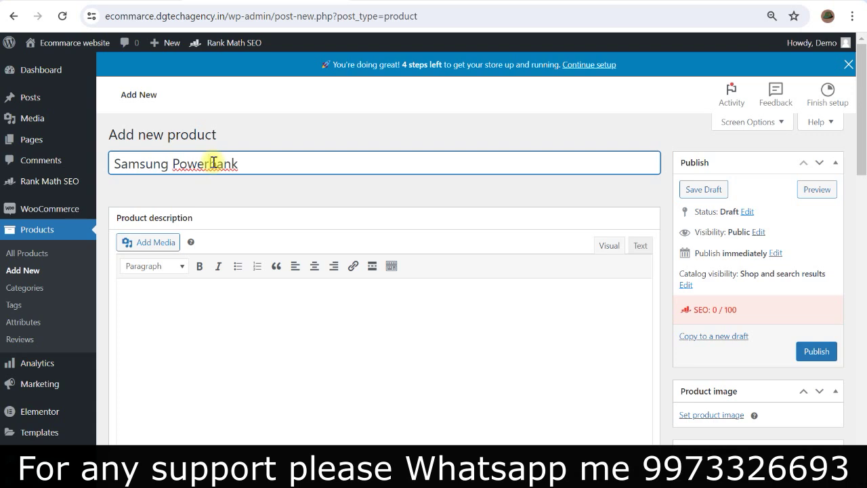
{"action": "left_click", "coordinate": [214, 163]}
{"action": "key", "text": "BackSpace"}
{"action": "type", "text": "b"}
{"action": "left_click", "coordinate": [343, 156]}
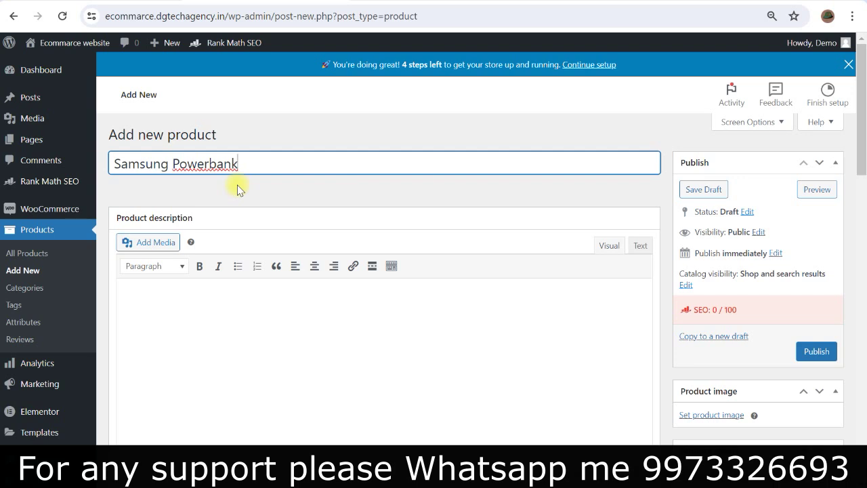
{"action": "left_click", "coordinate": [213, 312]}
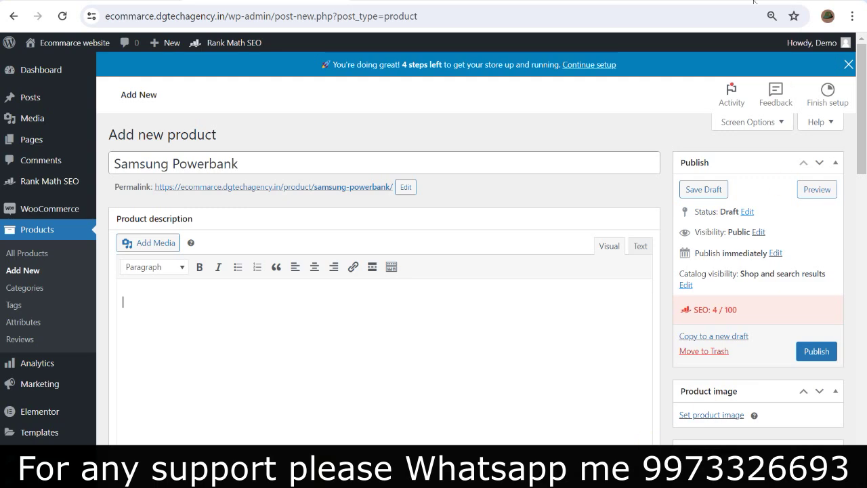
Switch to the Electron demo shop's Samsung powerbank page and copy its feature text beginning "Access smart tv apps without your PC or laptop"
{"action": "key", "text": "alt+Tab"}
{"action": "scroll", "coordinate": [369, 308], "scroll_direction": "down", "scroll_amount": 4}
{"action": "scroll", "coordinate": [375, 312], "scroll_direction": "down", "scroll_amount": 2}
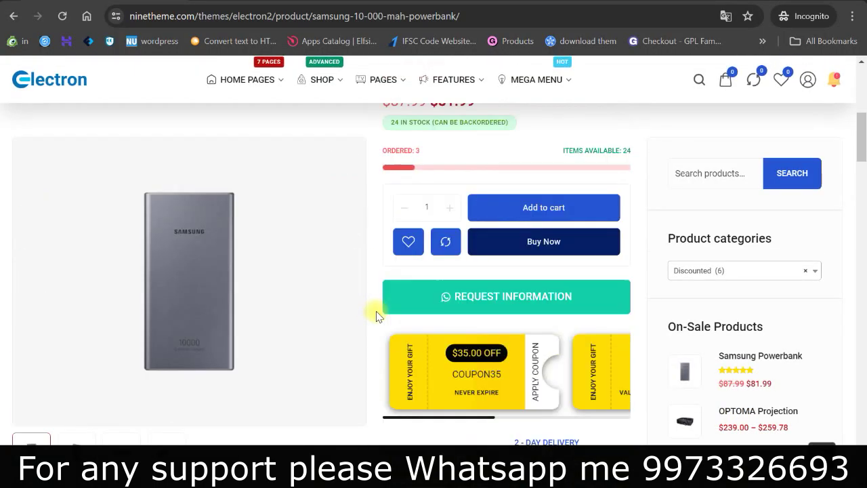
{"action": "scroll", "coordinate": [378, 311], "scroll_direction": "up", "scroll_amount": 3}
{"action": "left_click_drag", "start_coordinate": [421, 190], "coordinate": [510, 221]}
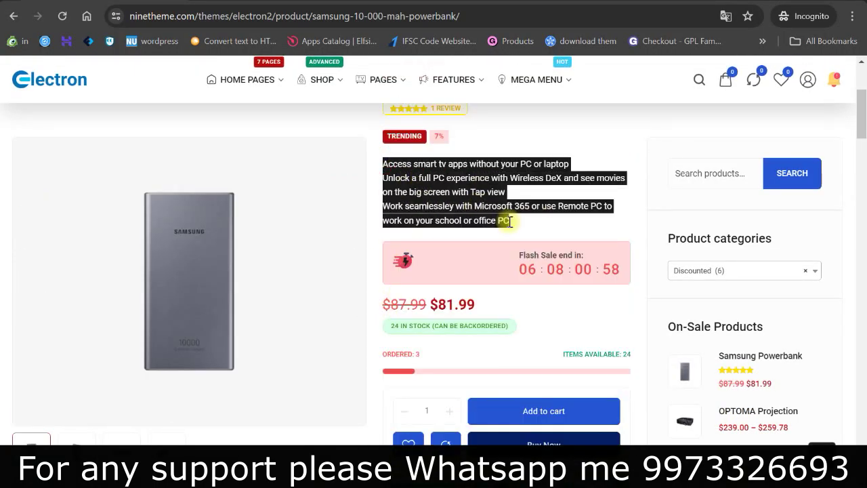
{"action": "key", "text": "alt+Tab"}
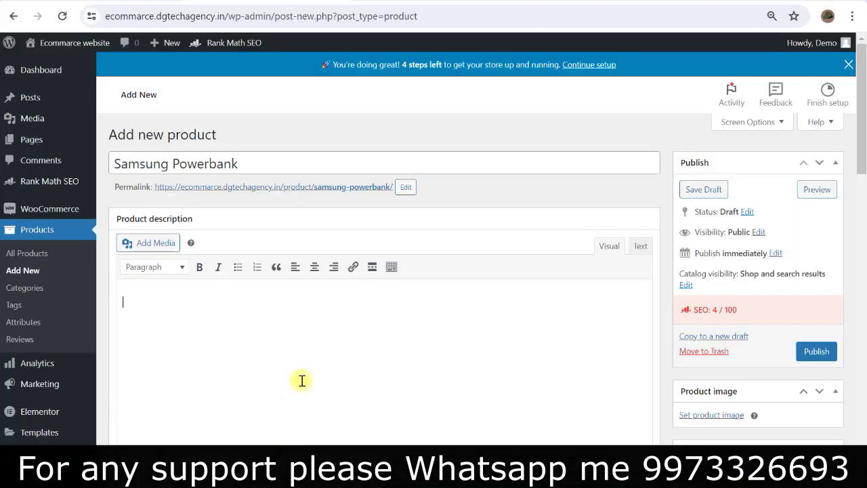
Paste the copied smart TV and Wireless DeX feature text into the product short description
{"action": "scroll", "coordinate": [294, 397], "scroll_direction": "down", "scroll_amount": 10}
{"action": "scroll", "coordinate": [351, 355], "scroll_direction": "up", "scroll_amount": 2}
{"action": "left_click", "coordinate": [196, 235]}
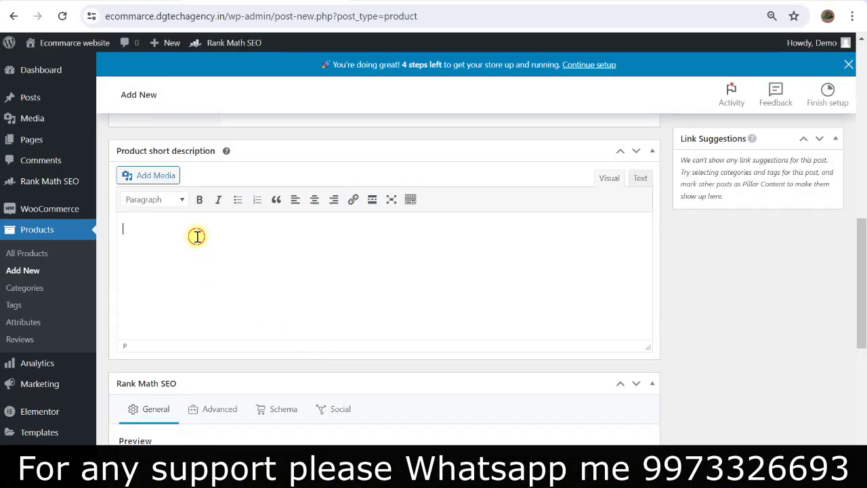
{"action": "type", "text": "Access smart tv apps without your PC or laptop. Unlock a full PC experience with Wireless DeX and see movies on the big screen with Top view Work seamlessly with Microsoft 365 or use Remote PC to work on your school or office PC"}
Copy the "Hike, run, dive. There's a band for that." paragraph from the description section of the Electron demo product page
{"action": "scroll", "coordinate": [325, 344], "scroll_direction": "up", "scroll_amount": 10}
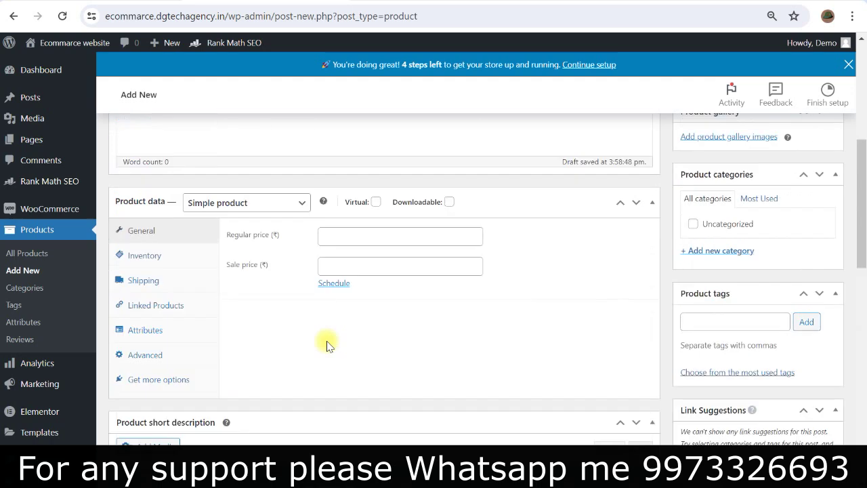
{"action": "scroll", "coordinate": [325, 341], "scroll_direction": "down", "scroll_amount": 2}
{"action": "scroll", "coordinate": [278, 335], "scroll_direction": "up", "scroll_amount": 2}
{"action": "left_click", "coordinate": [275, 334]}
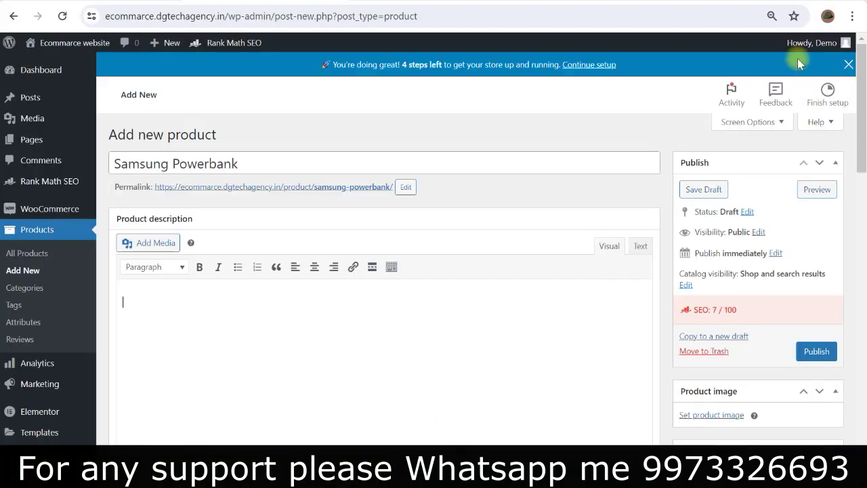
{"action": "key", "text": "alt+Tab"}
{"action": "scroll", "coordinate": [322, 282], "scroll_direction": "down", "scroll_amount": 10}
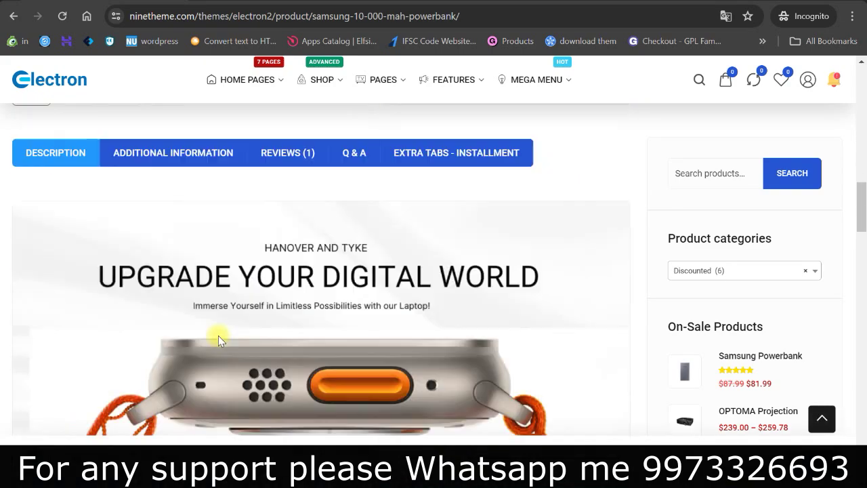
{"action": "scroll", "coordinate": [280, 315], "scroll_direction": "down", "scroll_amount": 6}
{"action": "scroll", "coordinate": [280, 312], "scroll_direction": "up", "scroll_amount": 3}
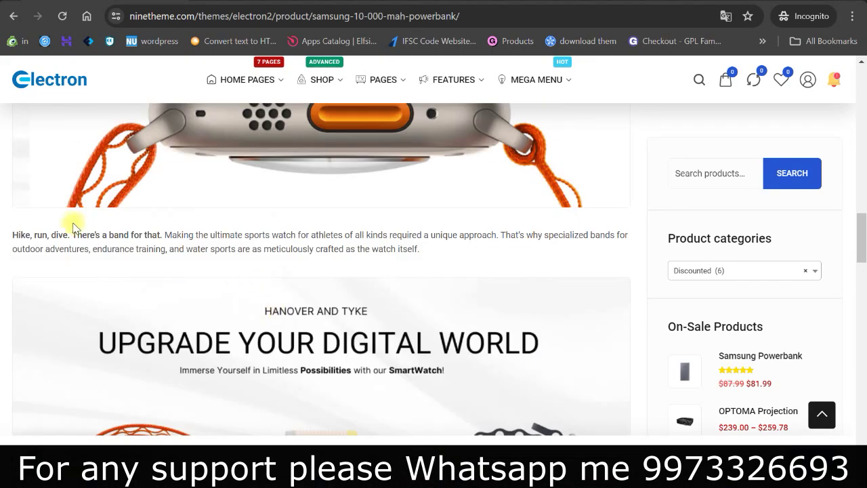
{"action": "left_click_drag", "start_coordinate": [13, 234], "coordinate": [449, 248]}
{"action": "key", "text": "ctrl+c"}
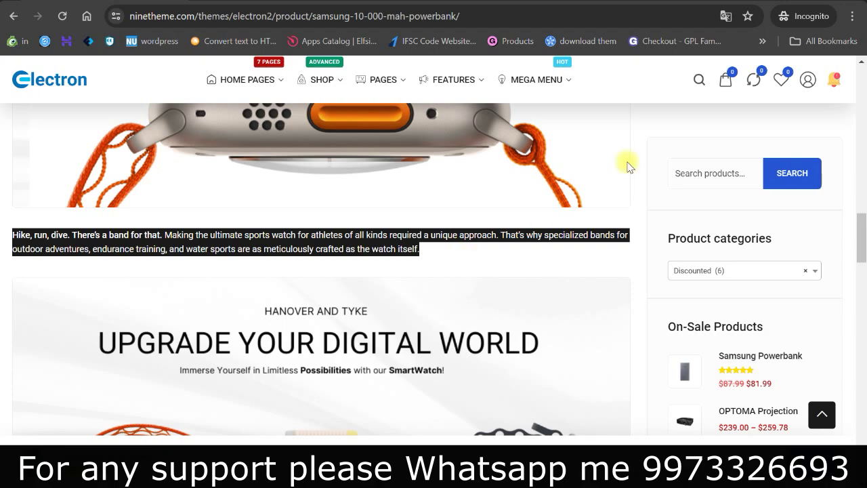
Paste the copied "Hike, run, dive" paragraph into the main product description in WordPress
{"action": "key", "text": "alt+Tab"}
{"action": "scroll", "coordinate": [271, 262], "scroll_direction": "up", "scroll_amount": 3}
{"action": "scroll", "coordinate": [271, 261], "scroll_direction": "down", "scroll_amount": 3}
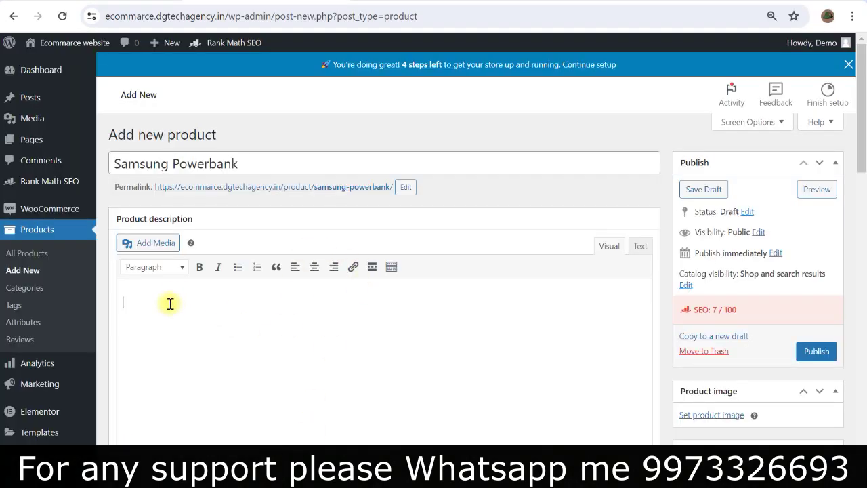
{"action": "key", "text": "ctrl+v"}
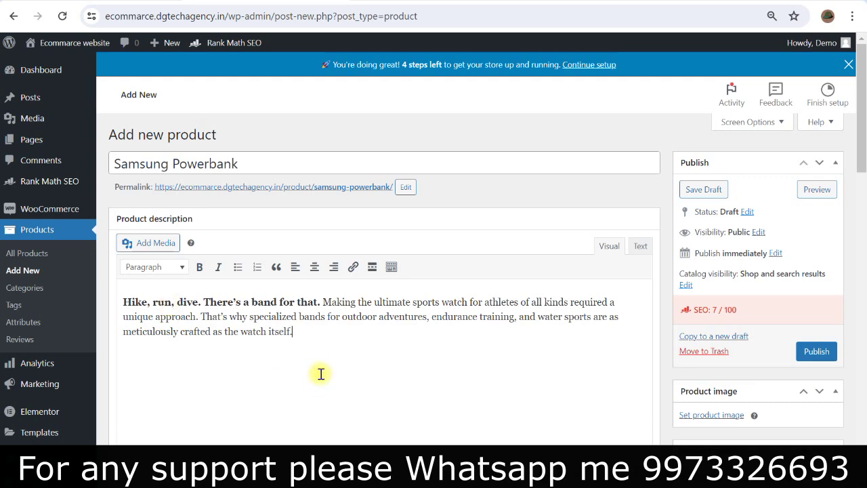
Add a new product category named electronic with no parent category
{"action": "scroll", "coordinate": [321, 374], "scroll_direction": "down", "scroll_amount": 3}
{"action": "scroll", "coordinate": [321, 374], "scroll_direction": "down", "scroll_amount": 1}
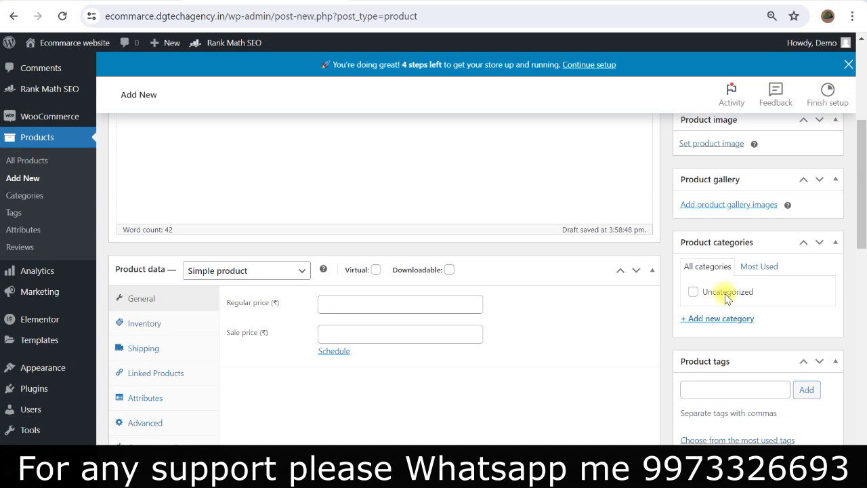
{"action": "left_click", "coordinate": [715, 319]}
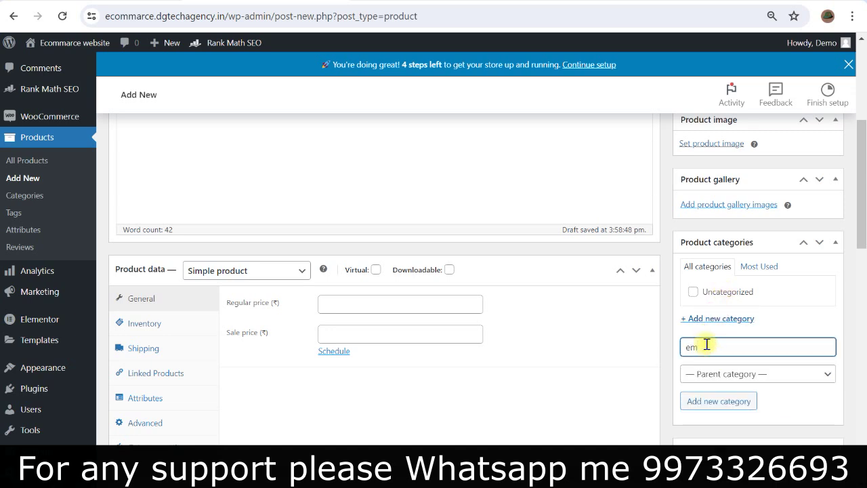
{"action": "type", "text": "electronic"}
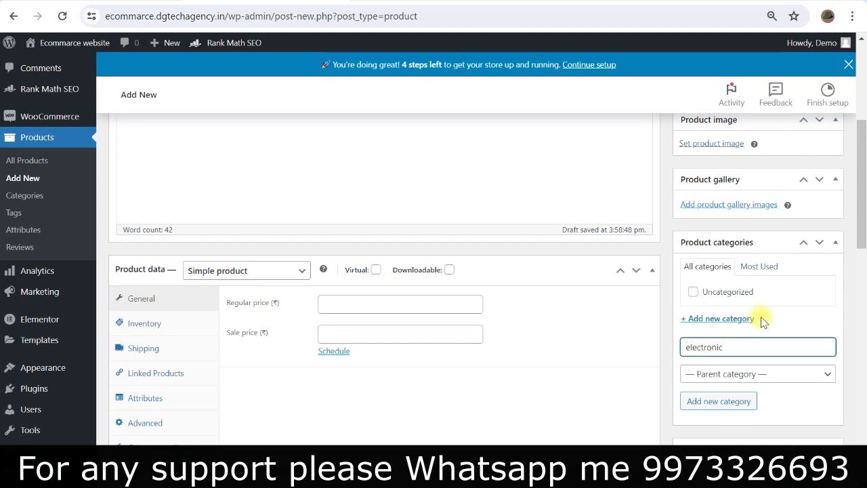
{"action": "scroll", "coordinate": [764, 319], "scroll_direction": "down", "scroll_amount": 2}
{"action": "left_click", "coordinate": [716, 267]}
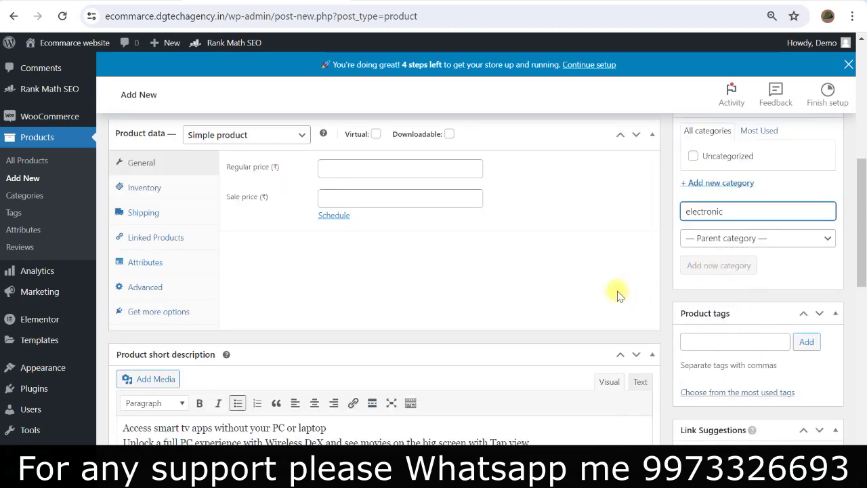
Make electronic the primary category of the Samsung Powerbank product
{"action": "scroll", "coordinate": [705, 284], "scroll_direction": "up", "scroll_amount": 1}
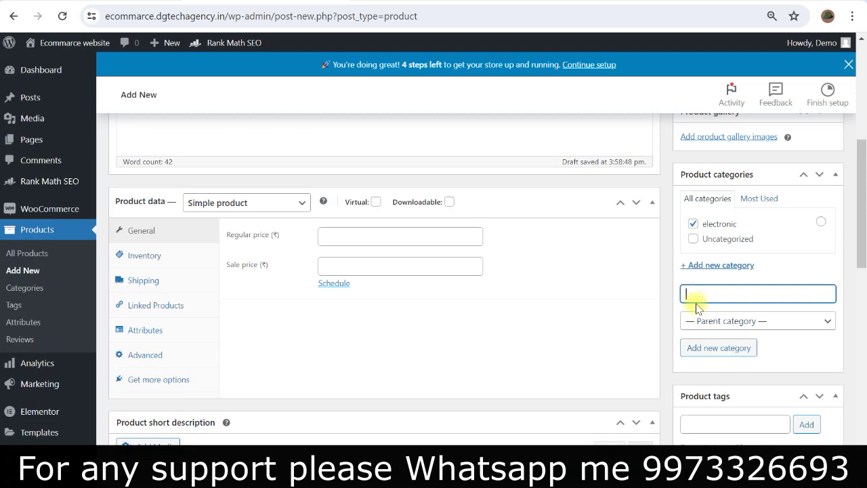
{"action": "left_click", "coordinate": [821, 224]}
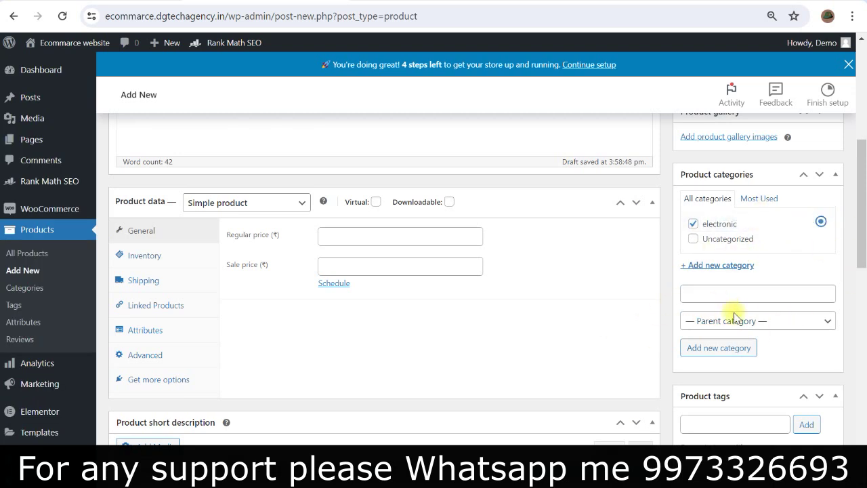
{"action": "scroll", "coordinate": [509, 326], "scroll_direction": "up", "scroll_amount": 3}
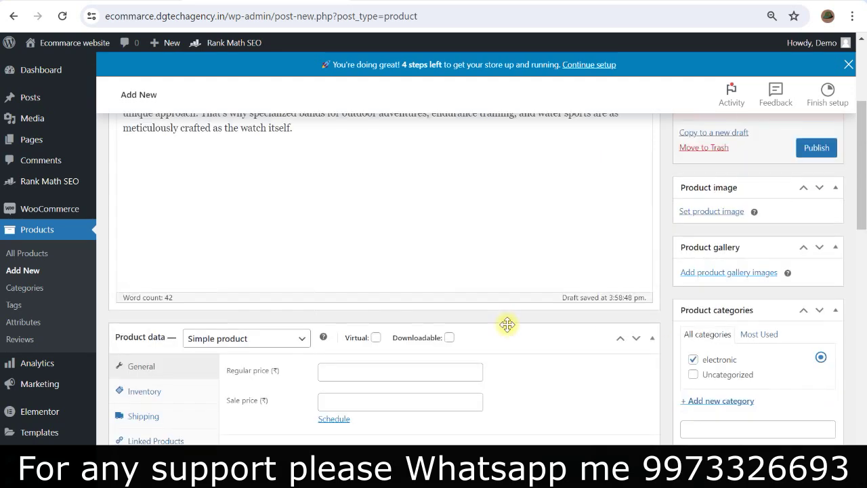
Set the product's regular price to 3000
{"action": "scroll", "coordinate": [508, 326], "scroll_direction": "down", "scroll_amount": 2}
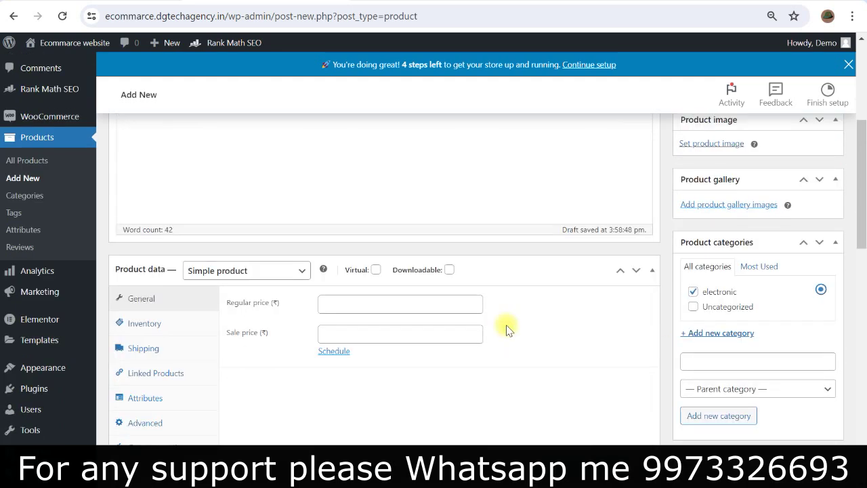
{"action": "scroll", "coordinate": [555, 302], "scroll_direction": "down", "scroll_amount": 1}
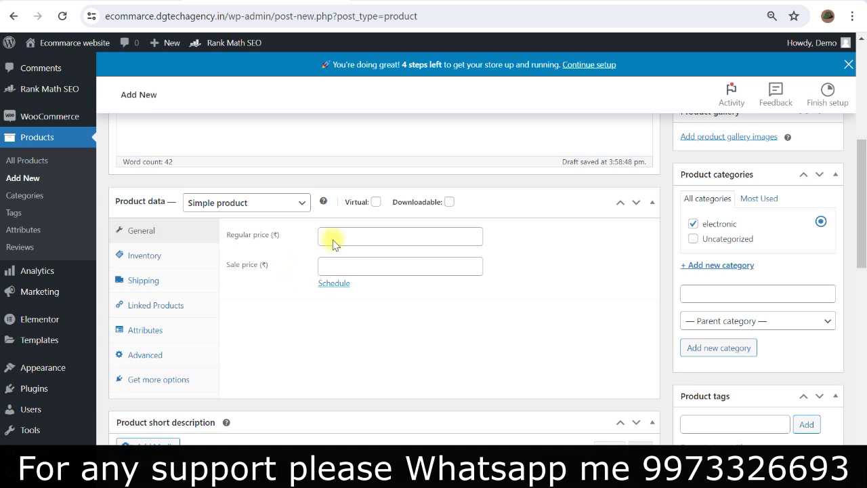
{"action": "left_click", "coordinate": [362, 233]}
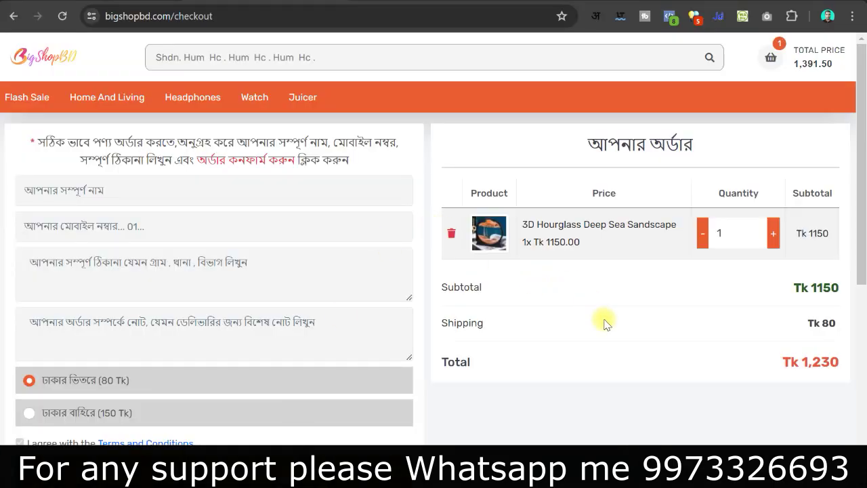
{"action": "scroll", "coordinate": [230, 301], "scroll_direction": "down", "scroll_amount": 5}
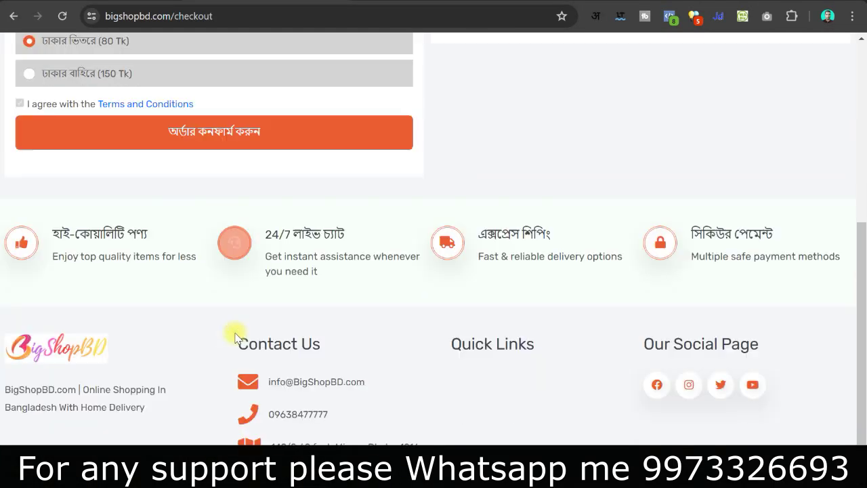
{"action": "scroll", "coordinate": [235, 336], "scroll_direction": "up", "scroll_amount": 4}
{"action": "scroll", "coordinate": [235, 336], "scroll_direction": "up", "scroll_amount": 1}
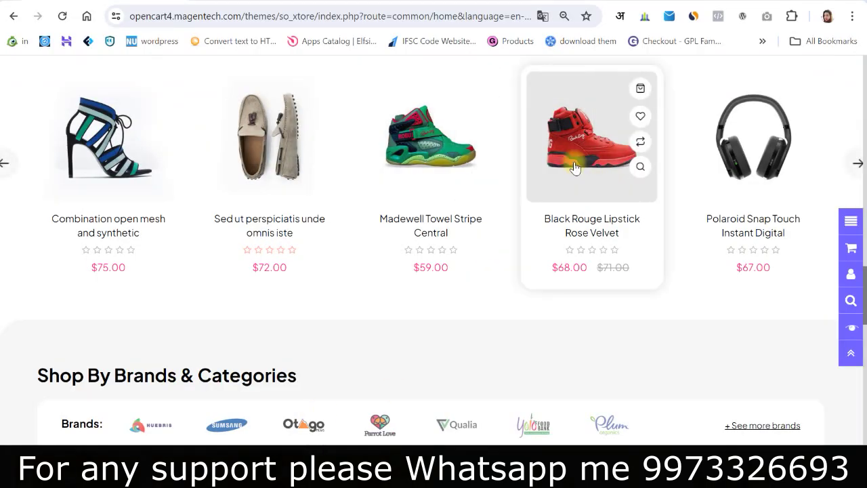
Examine how the sale price and struck-through regular price are displayed on the demo store's Black Rouge Lipstick Rose Velvet product page, and return to WordPress
{"action": "left_click", "coordinate": [577, 156]}
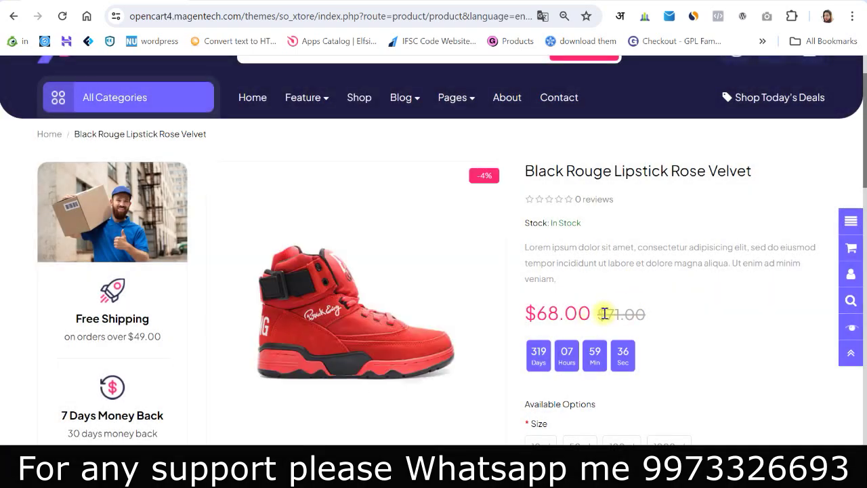
{"action": "left_click_drag", "start_coordinate": [599, 313], "coordinate": [642, 312]}
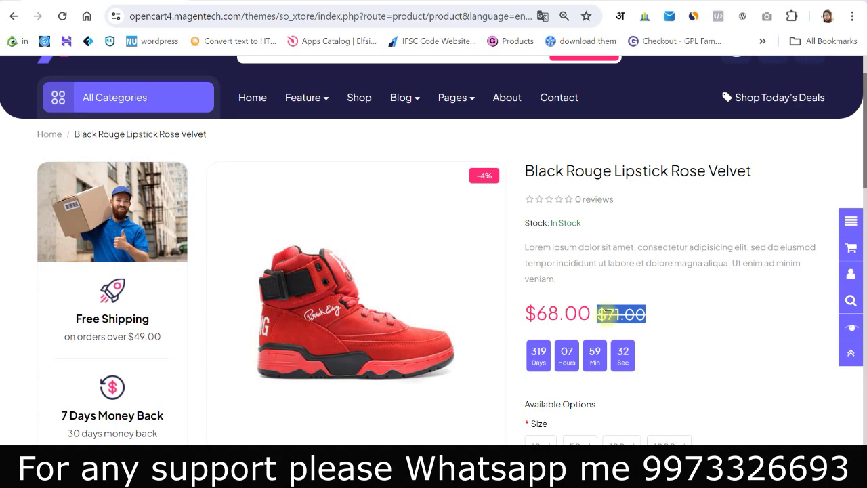
{"action": "left_click", "coordinate": [601, 315]}
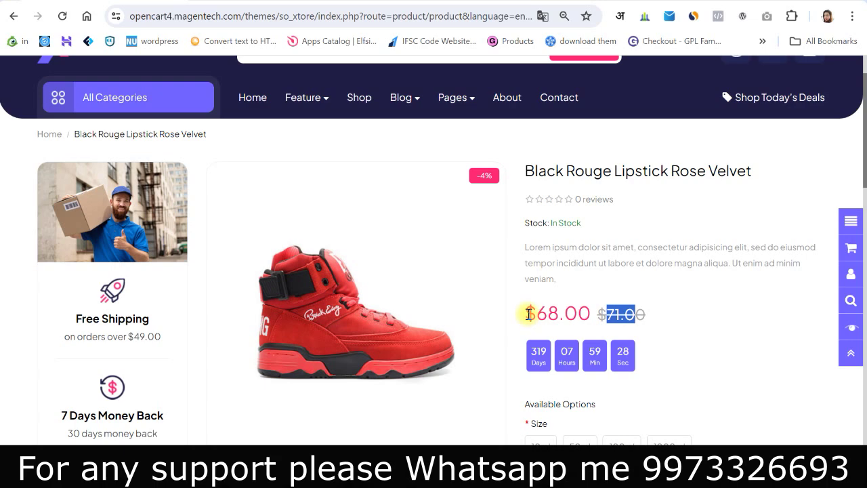
{"action": "left_click_drag", "start_coordinate": [528, 313], "coordinate": [590, 310]}
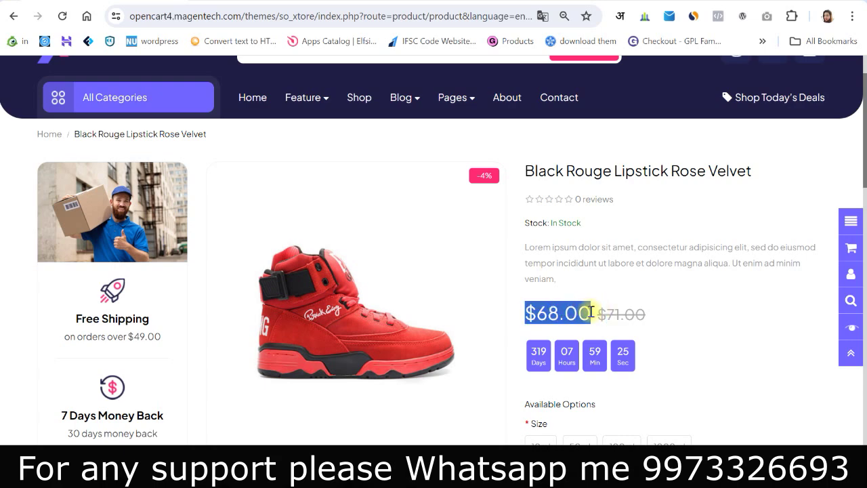
{"action": "left_click", "coordinate": [536, 308]}
{"action": "key", "text": "alt+Tab"}
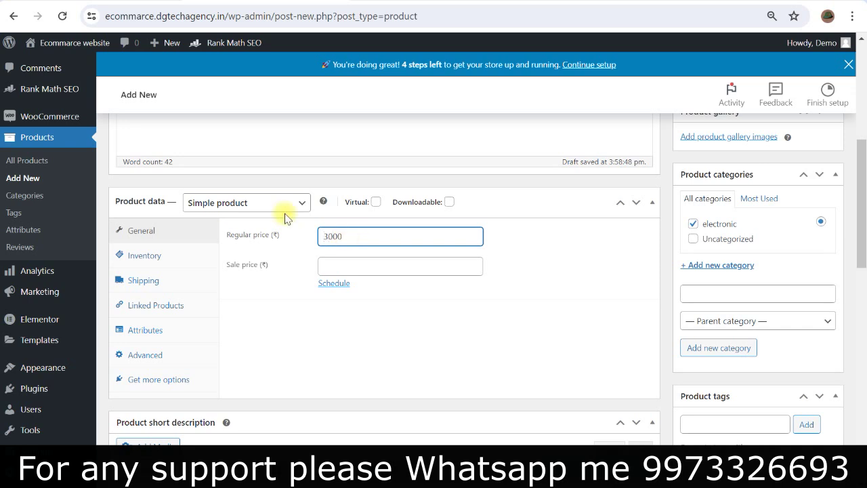
Set the product's sale price to 2500
{"action": "left_click", "coordinate": [421, 266]}
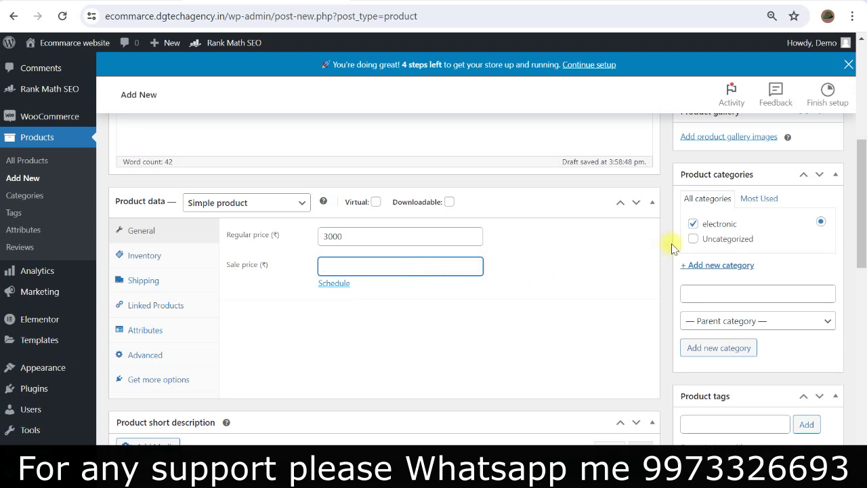
{"action": "left_click", "coordinate": [447, 341]}
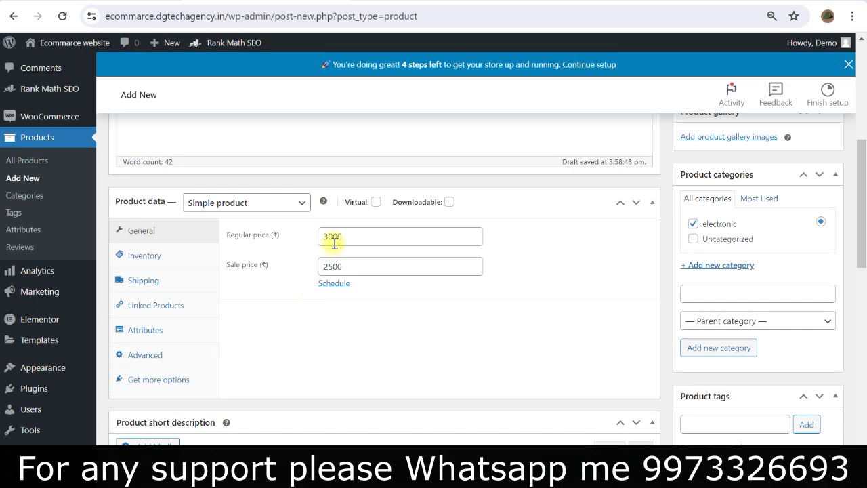
Upload 2-43-600x479 from the Downloads folder and set it as the product image
{"action": "scroll", "coordinate": [485, 356], "scroll_direction": "down", "scroll_amount": 2}
{"action": "scroll", "coordinate": [489, 355], "scroll_direction": "down", "scroll_amount": 9}
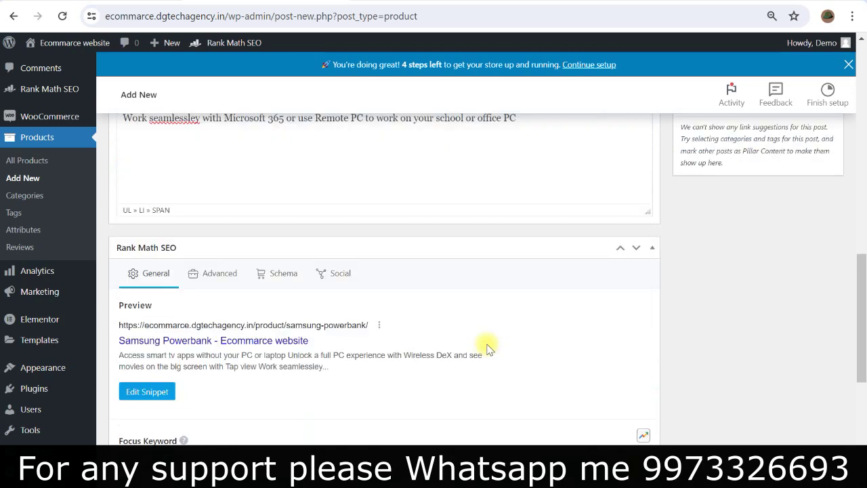
{"action": "scroll", "coordinate": [485, 349], "scroll_direction": "up", "scroll_amount": 5}
{"action": "scroll", "coordinate": [515, 352], "scroll_direction": "up", "scroll_amount": 6}
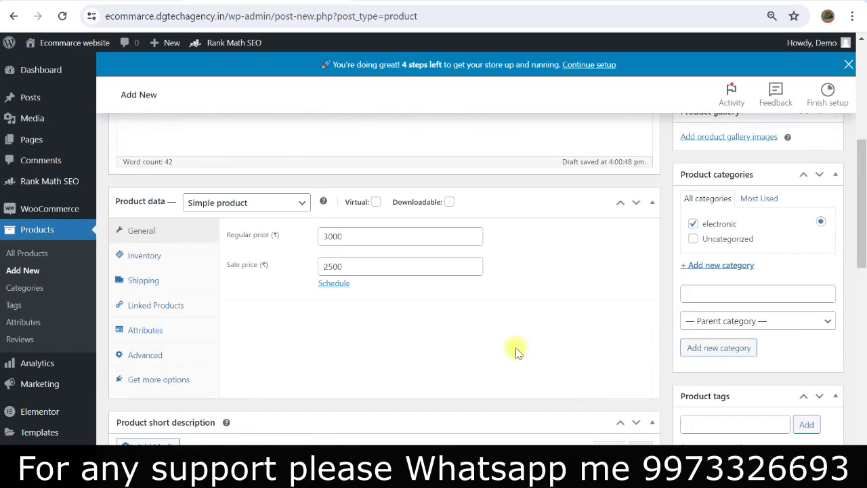
{"action": "scroll", "coordinate": [517, 350], "scroll_direction": "down", "scroll_amount": 3}
{"action": "scroll", "coordinate": [517, 349], "scroll_direction": "up", "scroll_amount": 6}
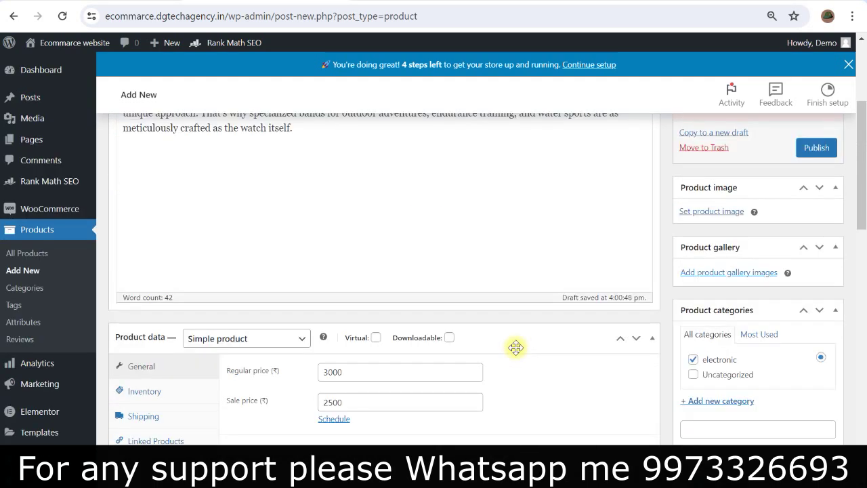
{"action": "scroll", "coordinate": [644, 283], "scroll_direction": "down", "scroll_amount": 1}
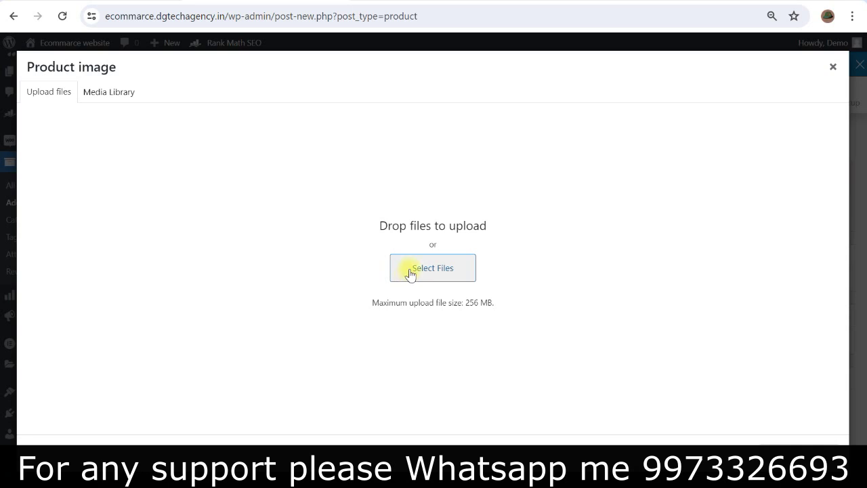
{"action": "left_click", "coordinate": [412, 270]}
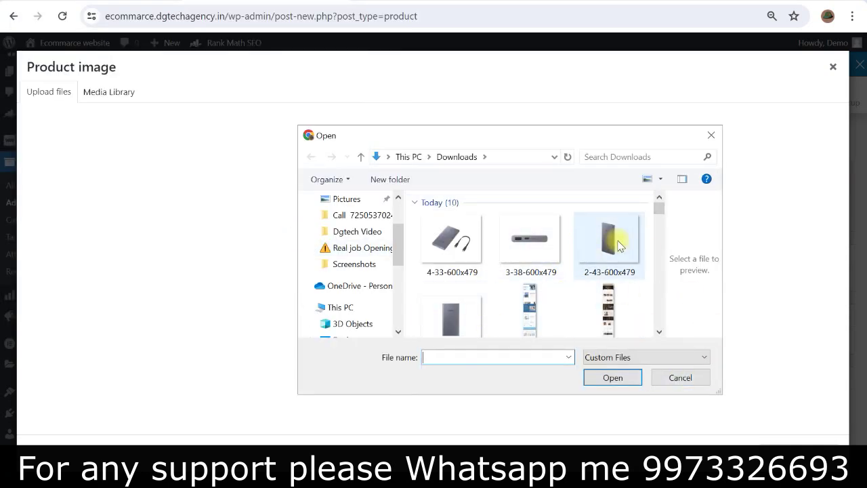
{"action": "left_click", "coordinate": [617, 245]}
{"action": "left_click", "coordinate": [612, 376]}
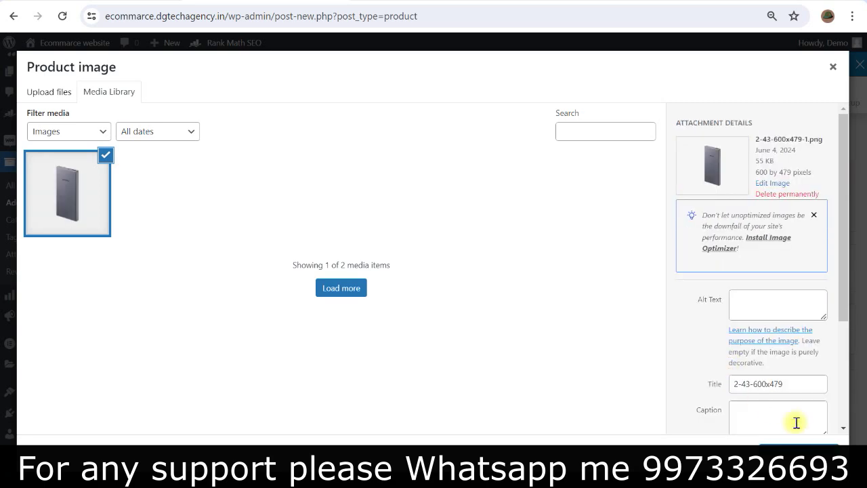
{"action": "left_click", "coordinate": [798, 444]}
Upload 4-33-600x479, 3-38-600x479 and 1-44-600x479 from Downloads and add them to the product gallery
{"action": "scroll", "coordinate": [720, 246], "scroll_direction": "down", "scroll_amount": 5}
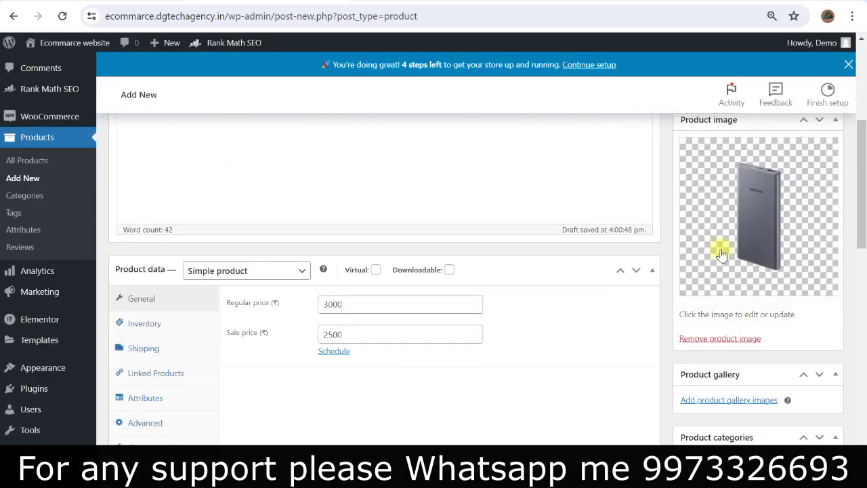
{"action": "scroll", "coordinate": [800, 267], "scroll_direction": "down", "scroll_amount": 4}
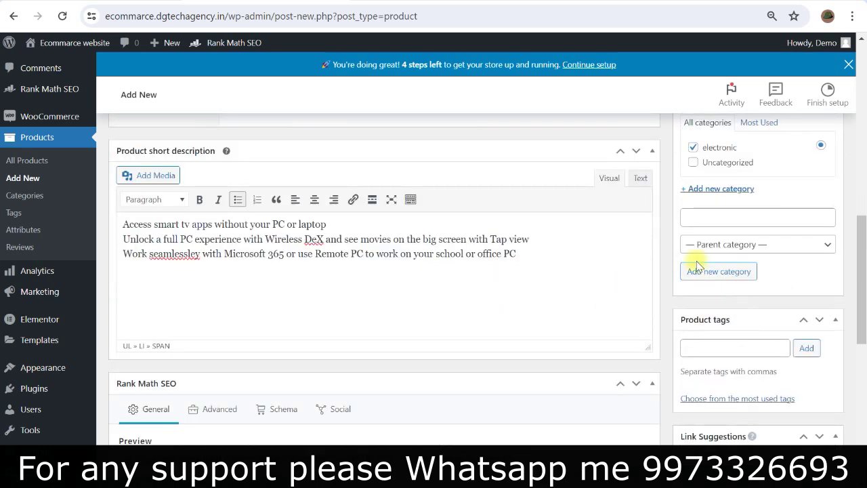
{"action": "scroll", "coordinate": [694, 254], "scroll_direction": "up", "scroll_amount": 4}
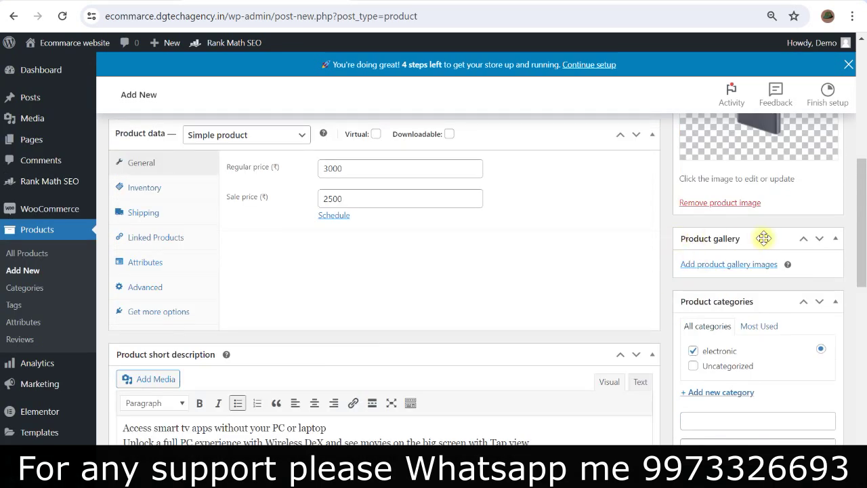
{"action": "left_click", "coordinate": [722, 264]}
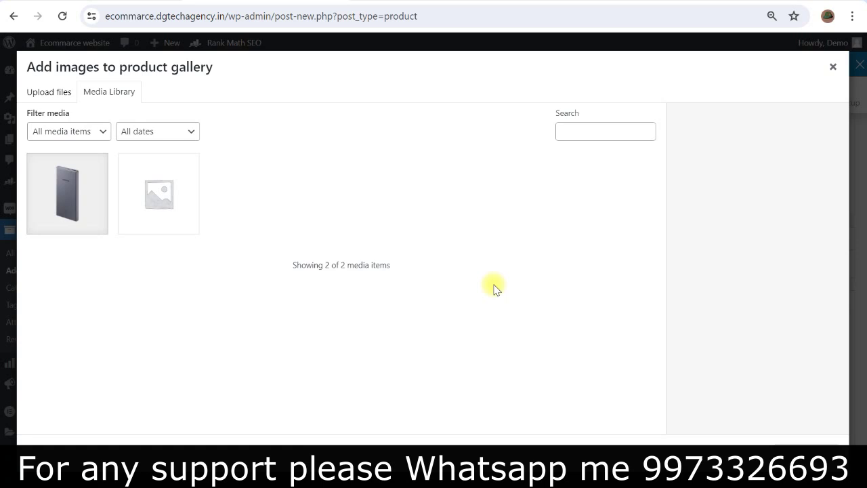
{"action": "left_click", "coordinate": [42, 92]}
{"action": "left_click", "coordinate": [444, 268]}
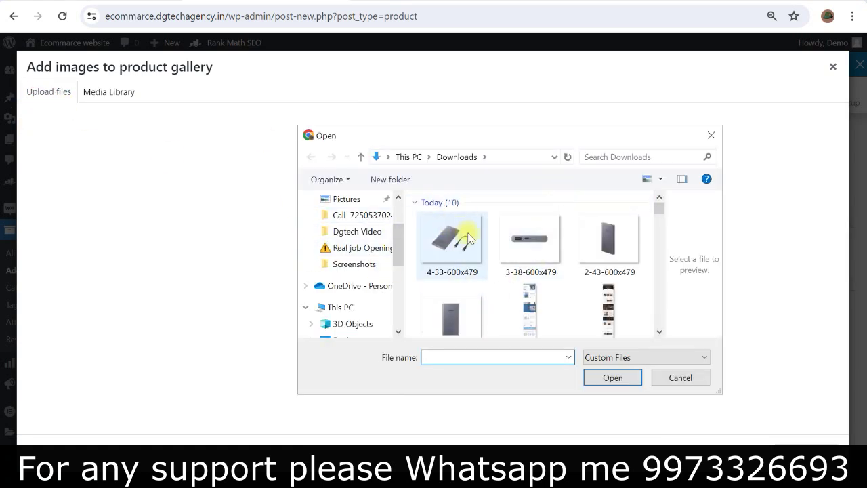
{"action": "left_click", "coordinate": [451, 241]}
{"action": "left_click", "coordinate": [509, 240], "text": "ctrl"}
{"action": "left_click", "coordinate": [450, 313], "text": "ctrl"}
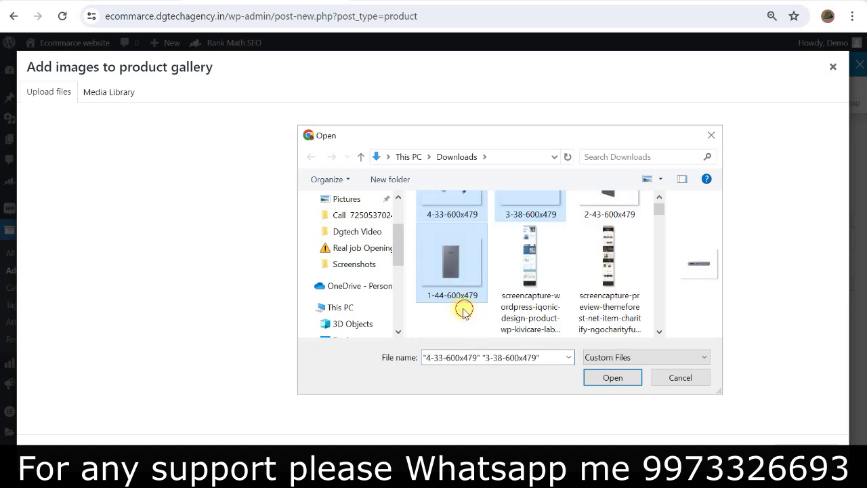
{"action": "left_click", "coordinate": [610, 378]}
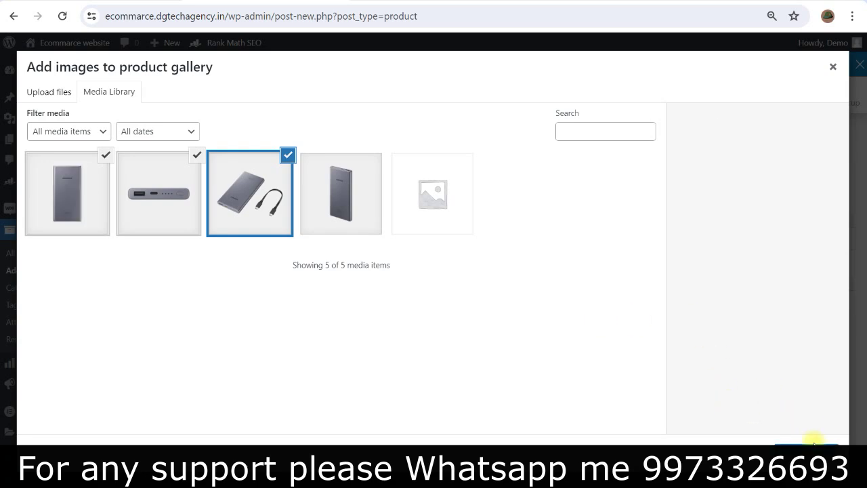
{"action": "left_click", "coordinate": [806, 453]}
Publish the Samsung Powerbank product
{"action": "scroll", "coordinate": [710, 217], "scroll_direction": "up", "scroll_amount": 2}
{"action": "scroll", "coordinate": [732, 251], "scroll_direction": "down", "scroll_amount": 2}
{"action": "scroll", "coordinate": [705, 277], "scroll_direction": "up", "scroll_amount": 6}
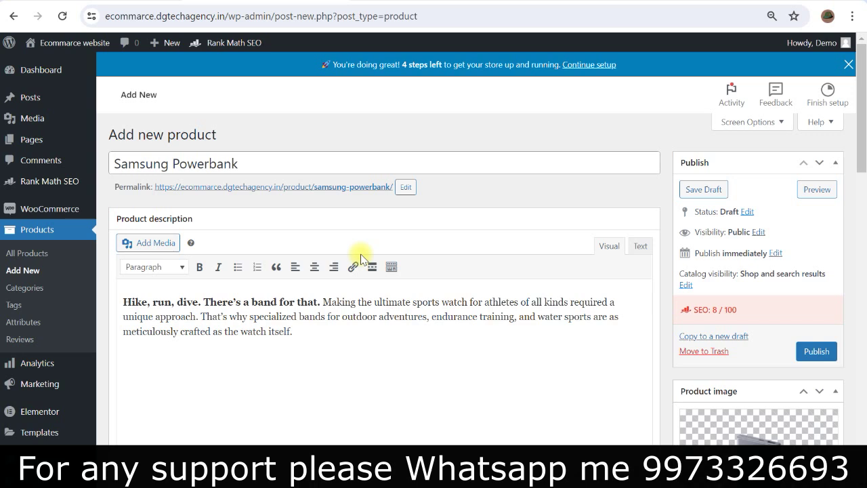
{"action": "scroll", "coordinate": [362, 257], "scroll_direction": "down", "scroll_amount": 1}
{"action": "left_click", "coordinate": [809, 284]}
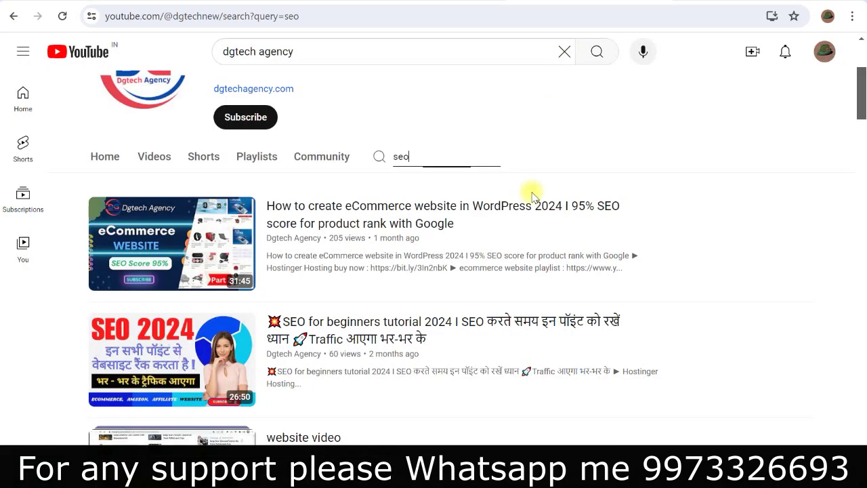
Review the published product's edit page down to its Rank Math SEO section
{"action": "mouse_move", "coordinate": [227, 366]}
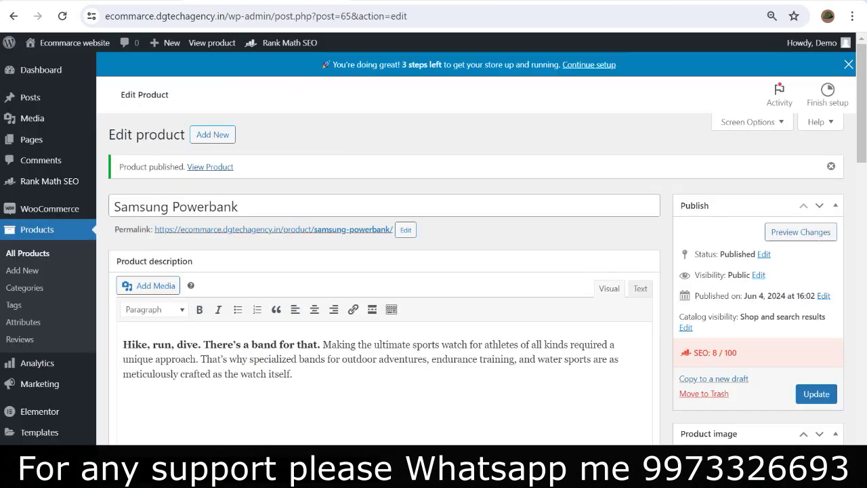
{"action": "scroll", "coordinate": [315, 409], "scroll_direction": "down", "scroll_amount": 5}
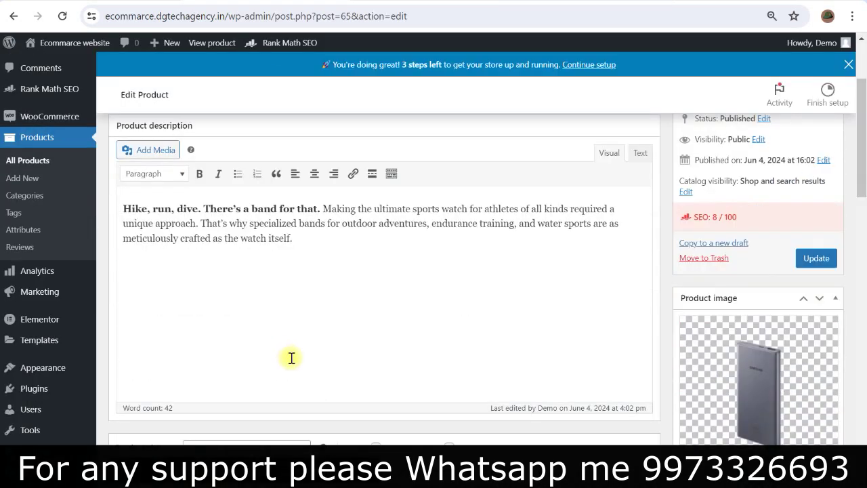
{"action": "scroll", "coordinate": [327, 350], "scroll_direction": "up", "scroll_amount": 3}
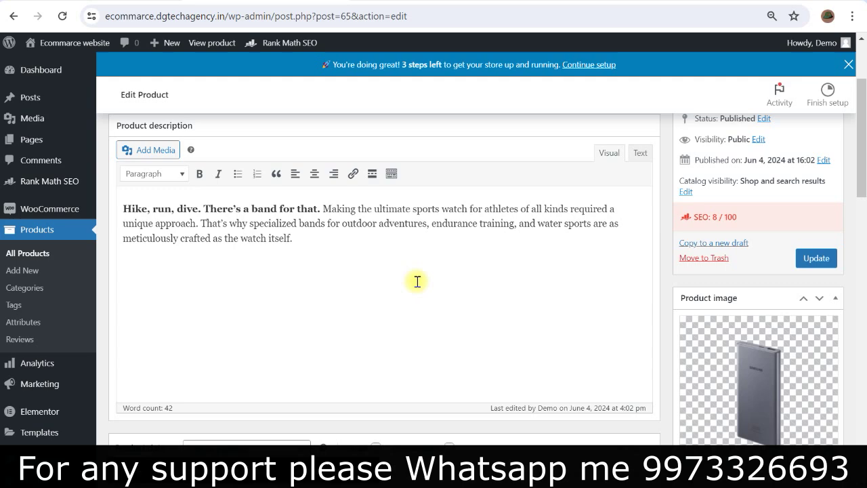
{"action": "scroll", "coordinate": [340, 307], "scroll_direction": "down", "scroll_amount": 15}
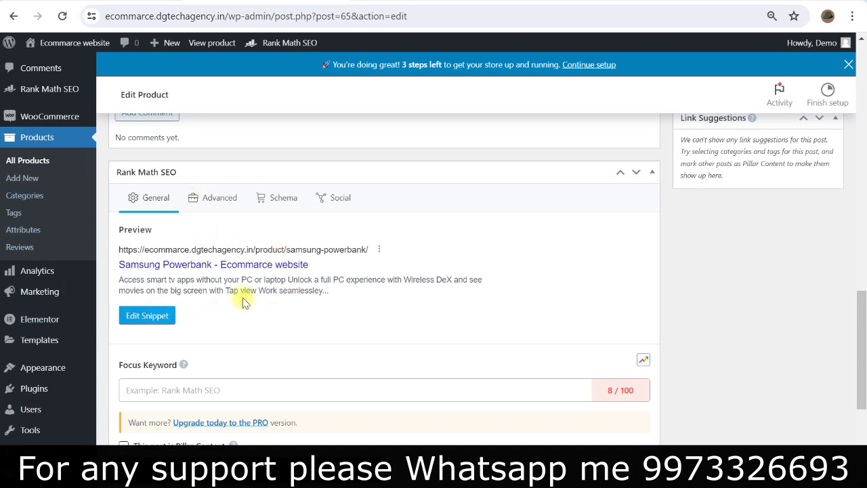
{"action": "scroll", "coordinate": [349, 271], "scroll_direction": "up", "scroll_amount": 5}
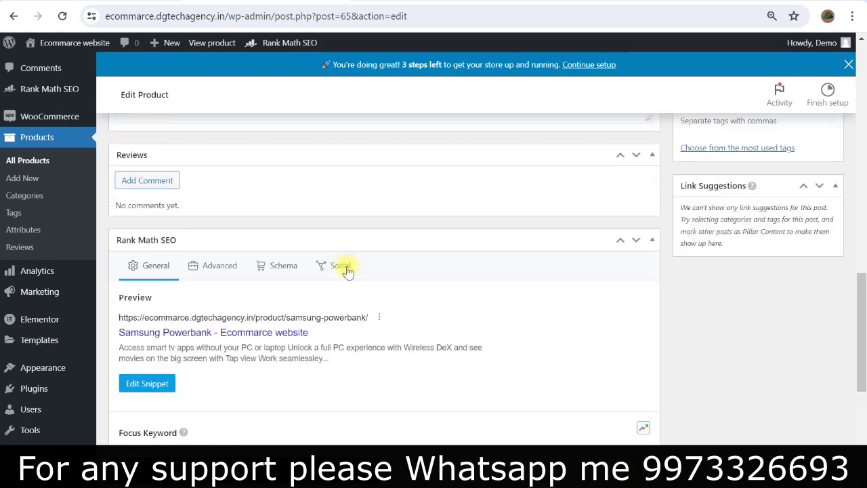
Open the Samsung Powerbank permalink in a new tab and look over the live product page
{"action": "scroll", "coordinate": [363, 322], "scroll_direction": "up", "scroll_amount": 5}
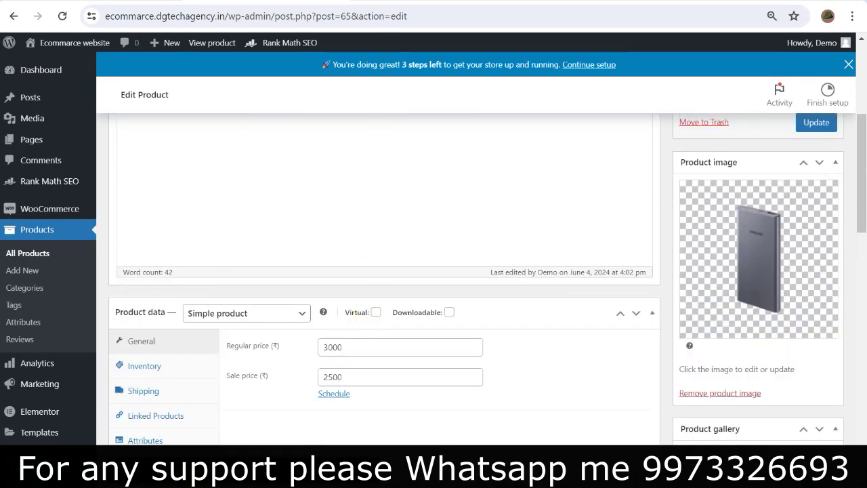
{"action": "scroll", "coordinate": [338, 301], "scroll_direction": "up", "scroll_amount": 10}
{"action": "right_click", "coordinate": [300, 229]}
{"action": "left_click", "coordinate": [323, 246]}
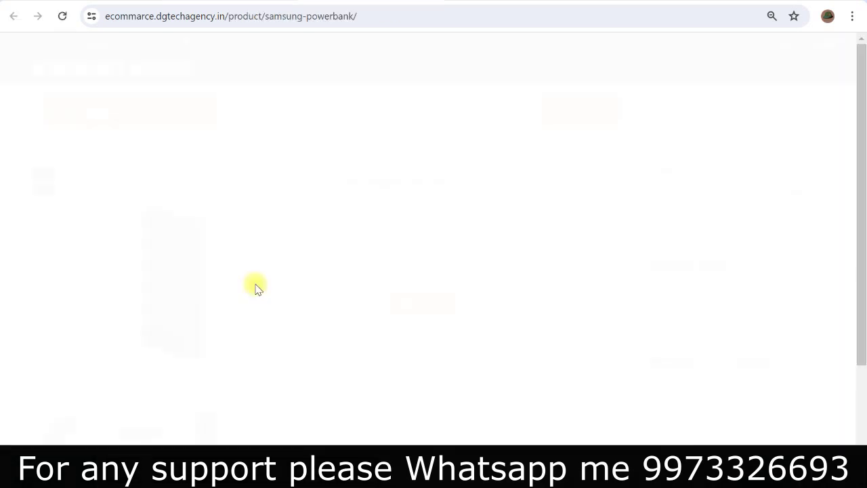
{"action": "scroll", "coordinate": [339, 318], "scroll_direction": "down", "scroll_amount": 2}
{"action": "scroll", "coordinate": [287, 330], "scroll_direction": "up", "scroll_amount": 2}
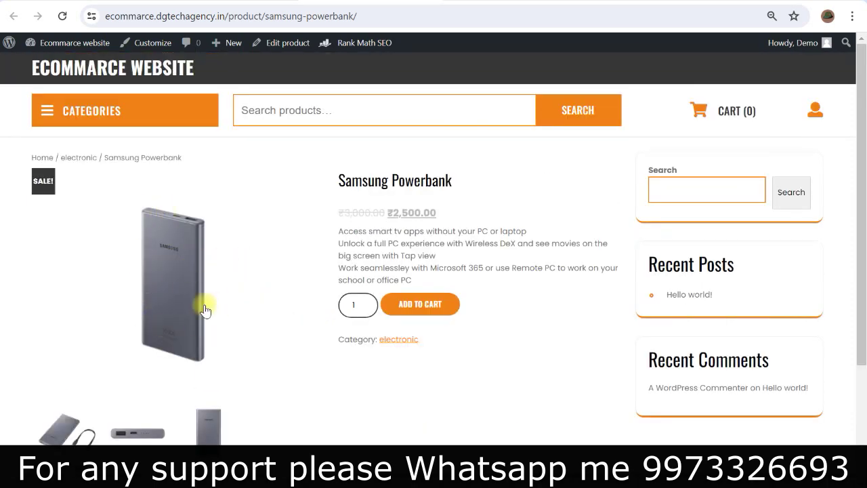
View the first two gallery images of Samsung Powerbank at full size and return to the product's edit page
{"action": "left_click", "coordinate": [61, 439]}
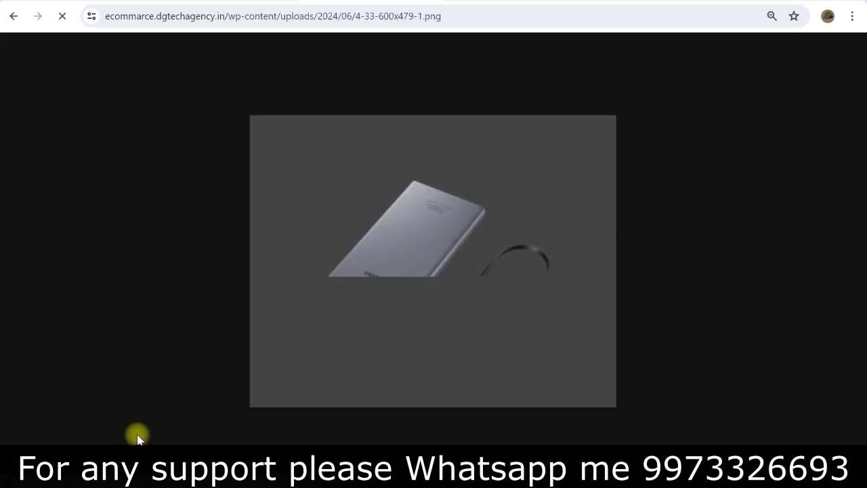
{"action": "left_click", "coordinate": [23, 18]}
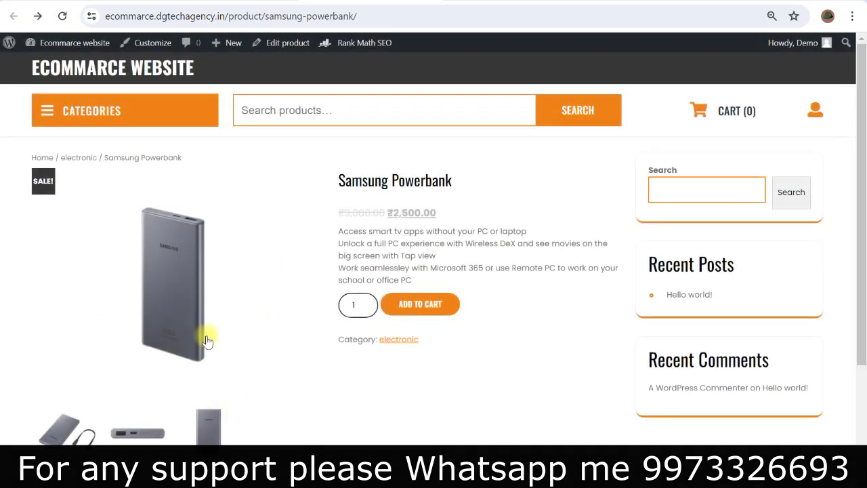
{"action": "left_click", "coordinate": [162, 432]}
{"action": "left_click", "coordinate": [14, 16]}
{"action": "scroll", "coordinate": [475, 305], "scroll_direction": "down", "scroll_amount": 2}
{"action": "scroll", "coordinate": [445, 296], "scroll_direction": "up", "scroll_amount": 2}
{"action": "left_click", "coordinate": [228, 2]}
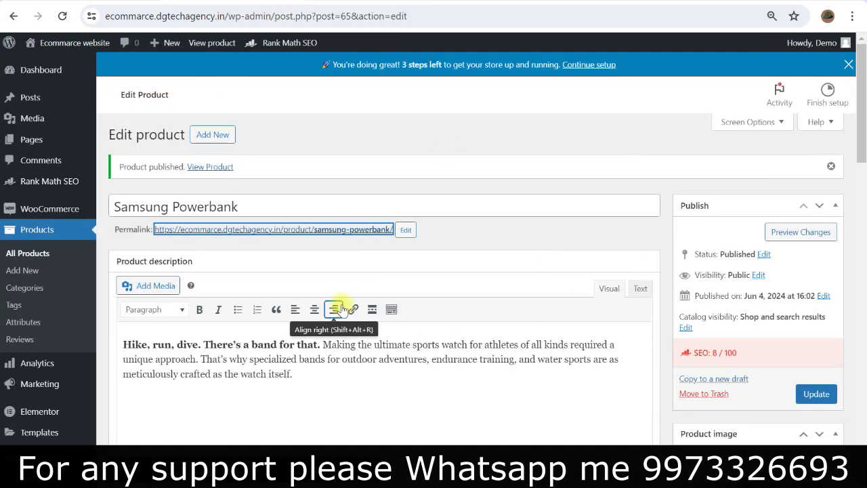
{"action": "left_click", "coordinate": [371, 148]}
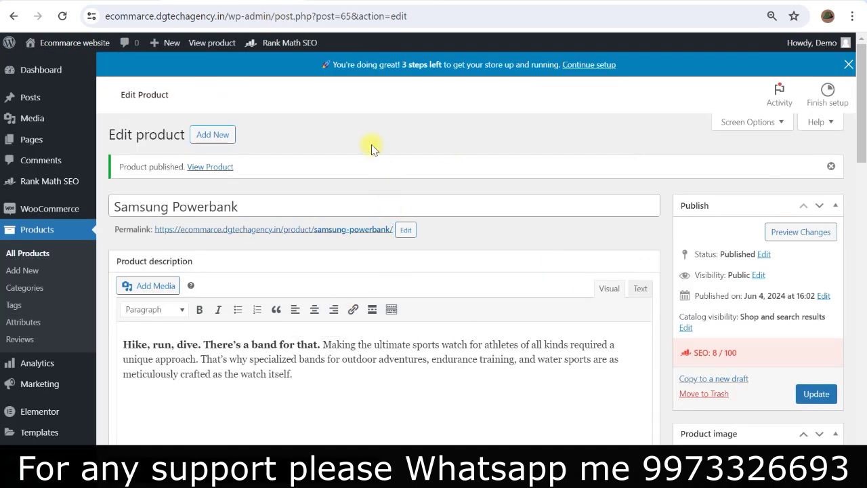